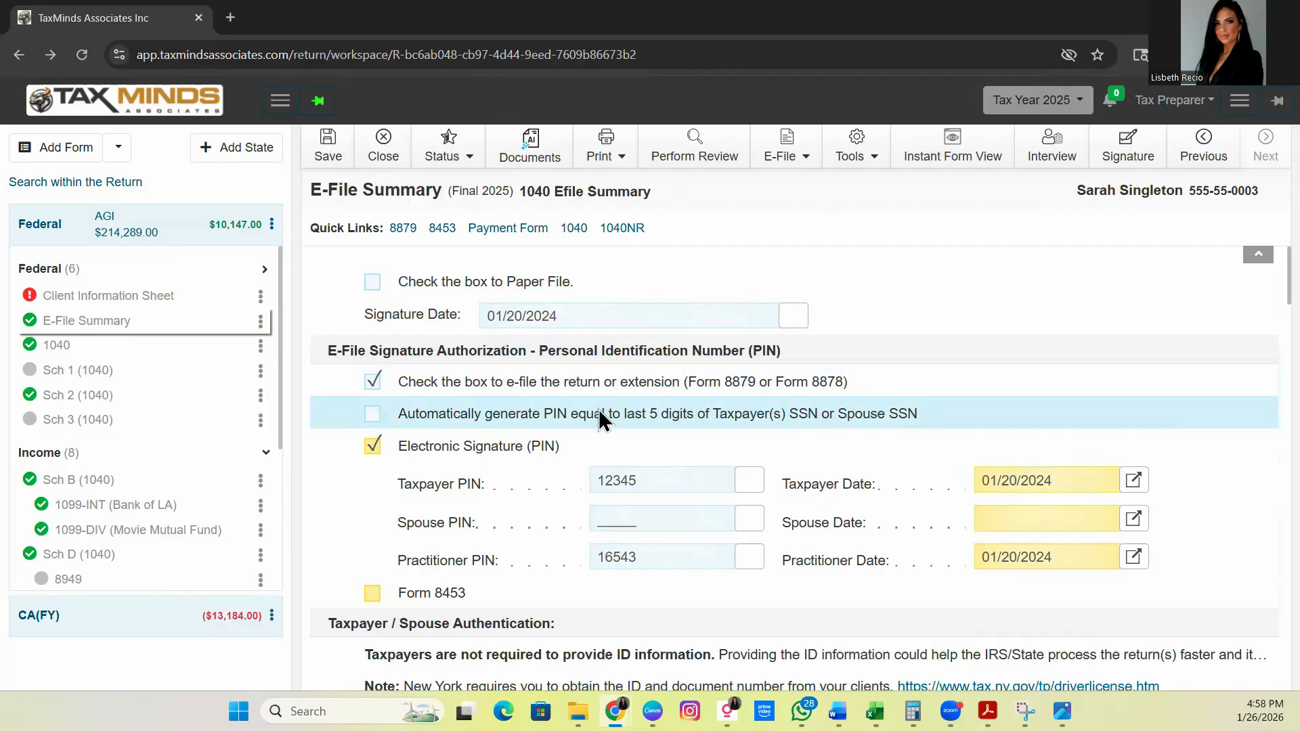
Turn on automatic PIN generation from the last 5 SSN digits and view the taxpayer's available ID types
left_click(371, 414)
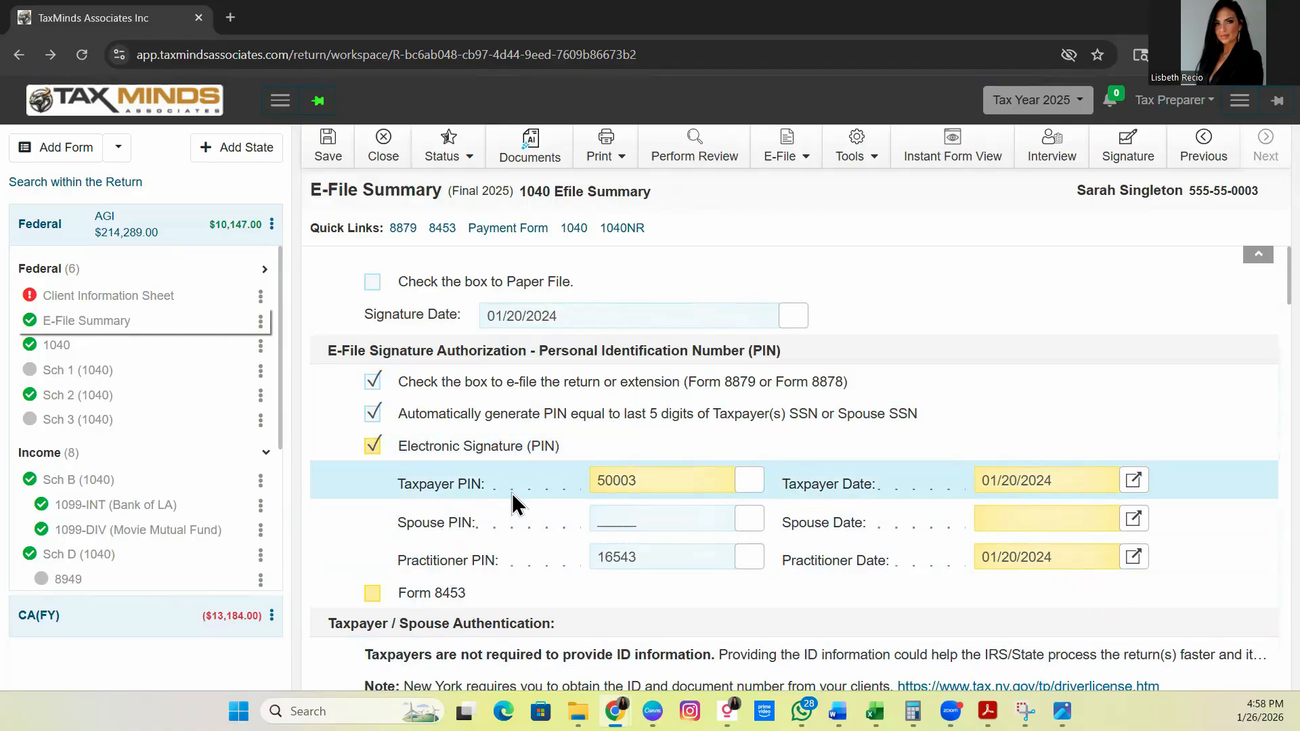
scroll(539, 489, "down", 2)
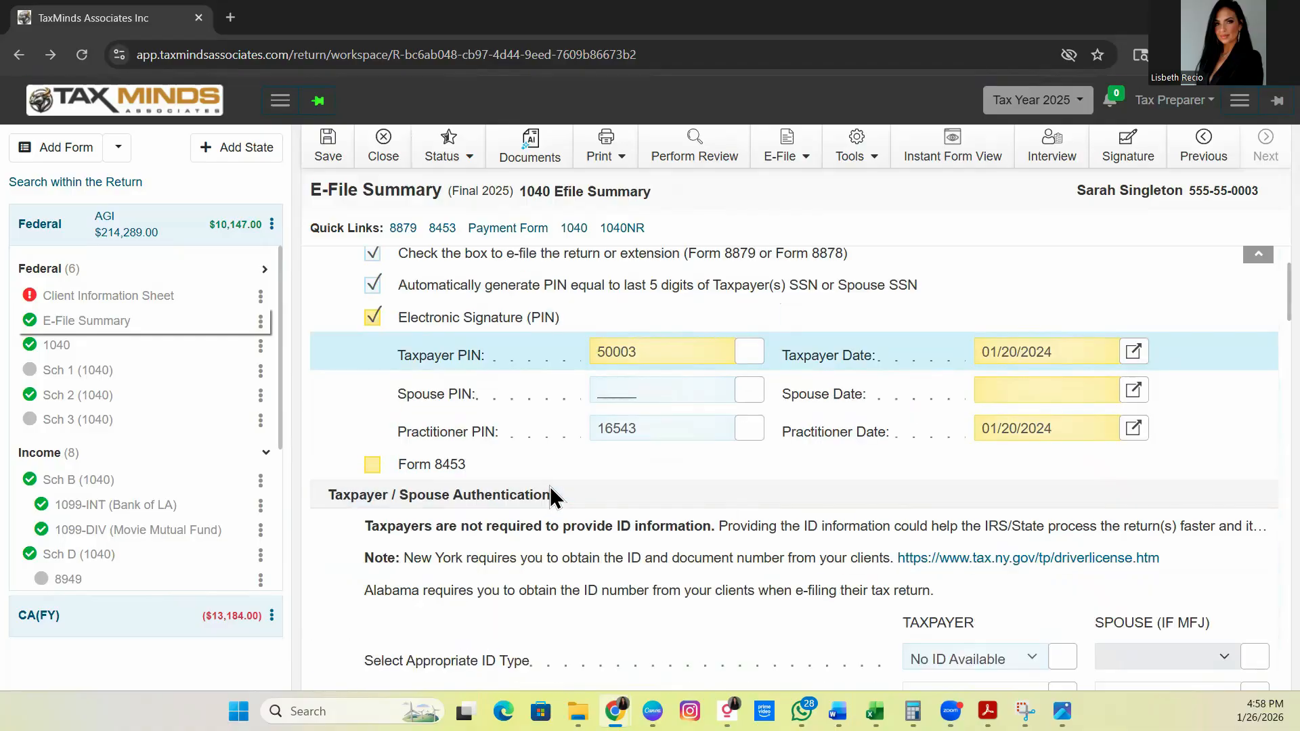
scroll(579, 502, "down", 4)
left_click(945, 349)
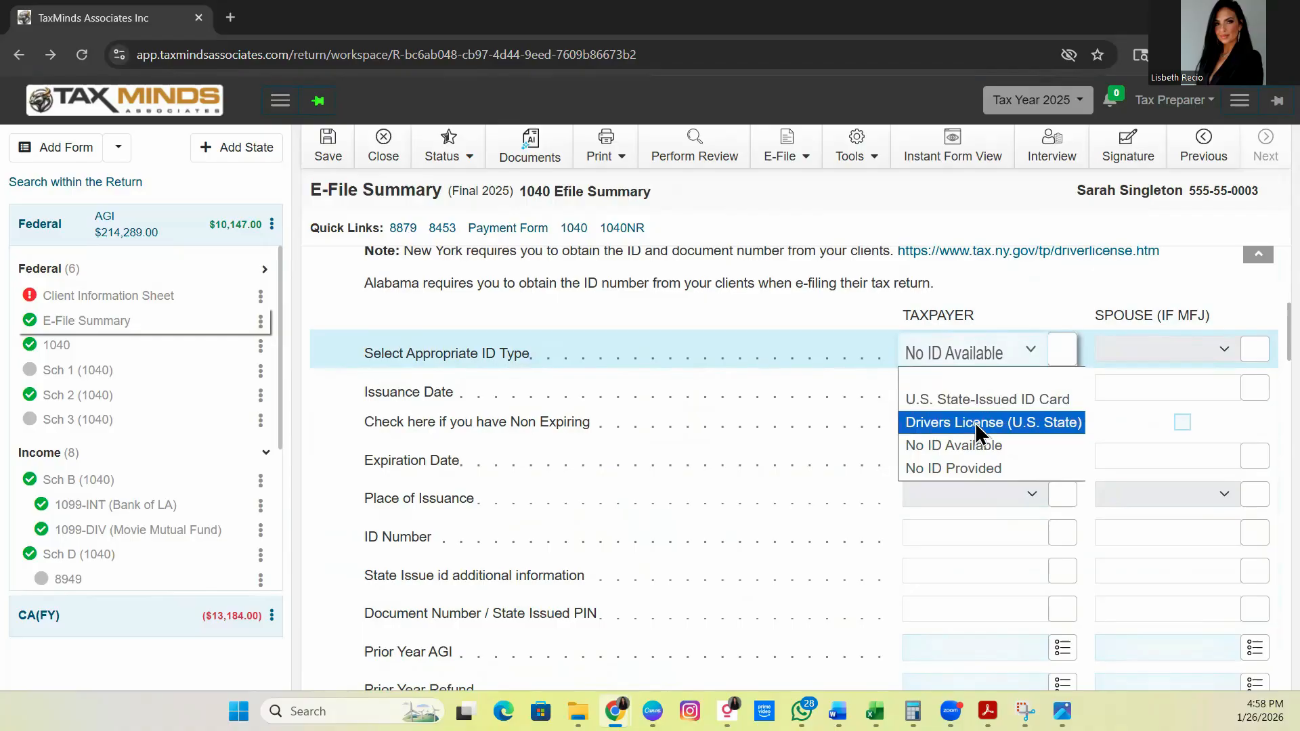
left_click(799, 385)
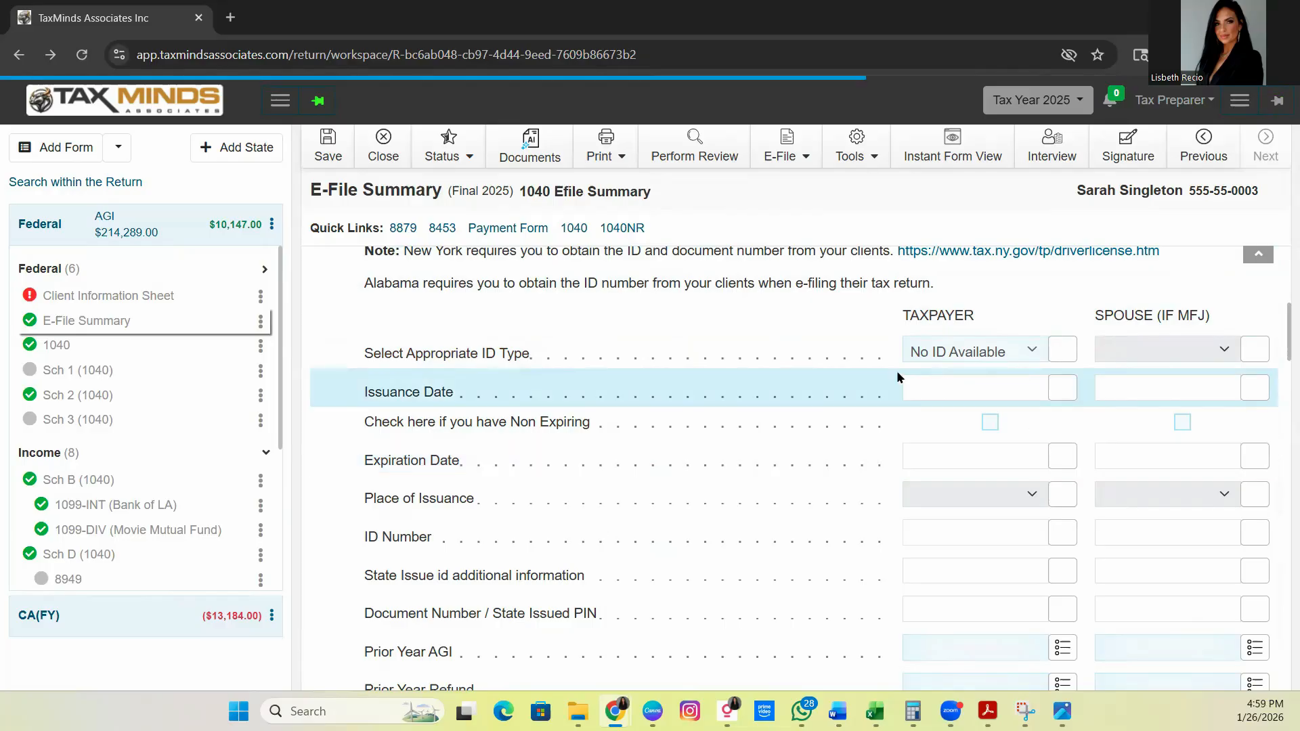
Review the ID fields, the signature authorization and the Tax Protection section down to the refund/payment options
scroll(840, 418, "down", 2)
scroll(880, 390, "up", 2)
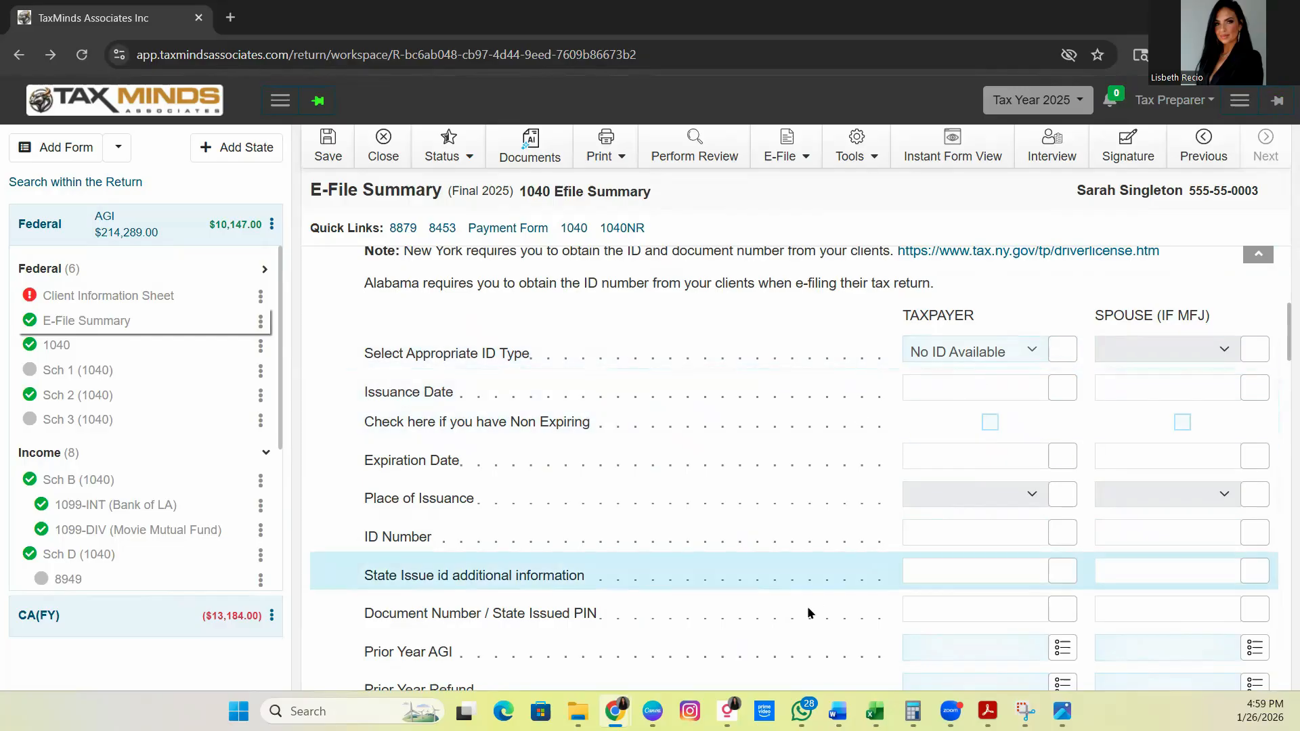
scroll(854, 569, "down", 7)
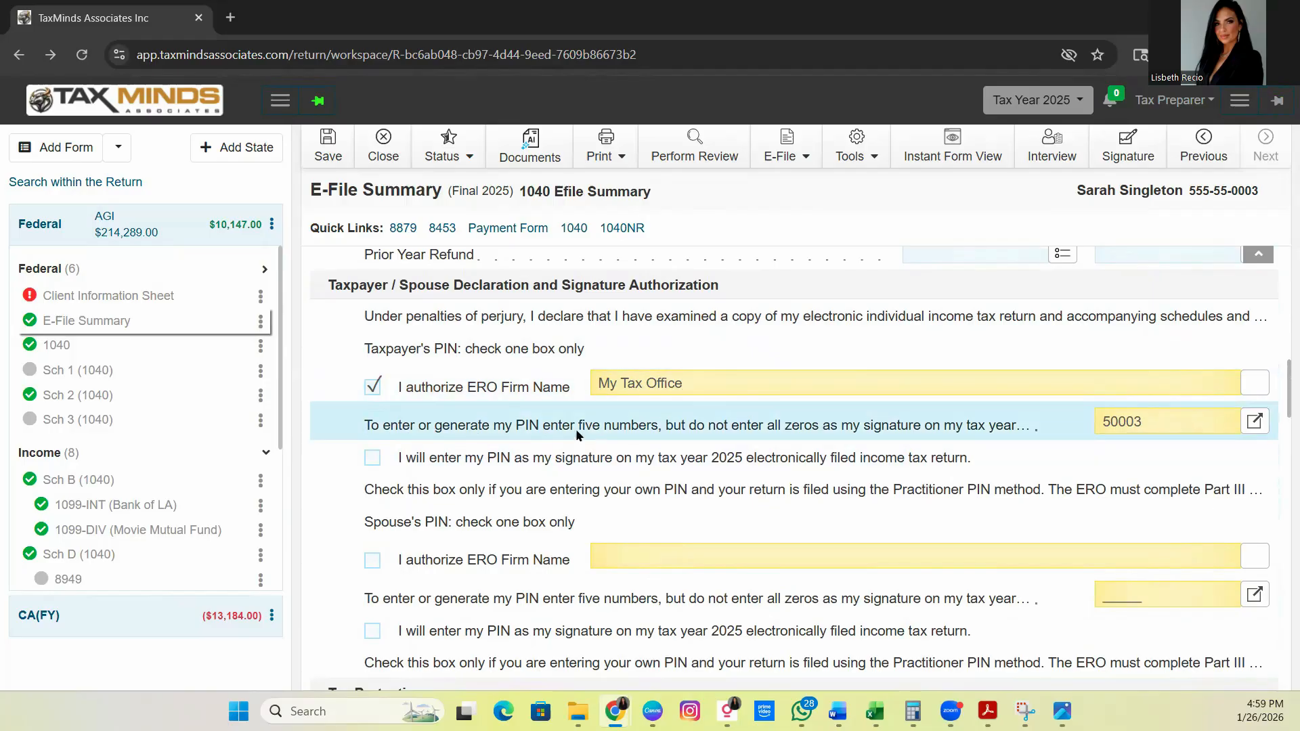
scroll(572, 448, "up", 5)
left_click(372, 440)
scroll(640, 501, "down", 10)
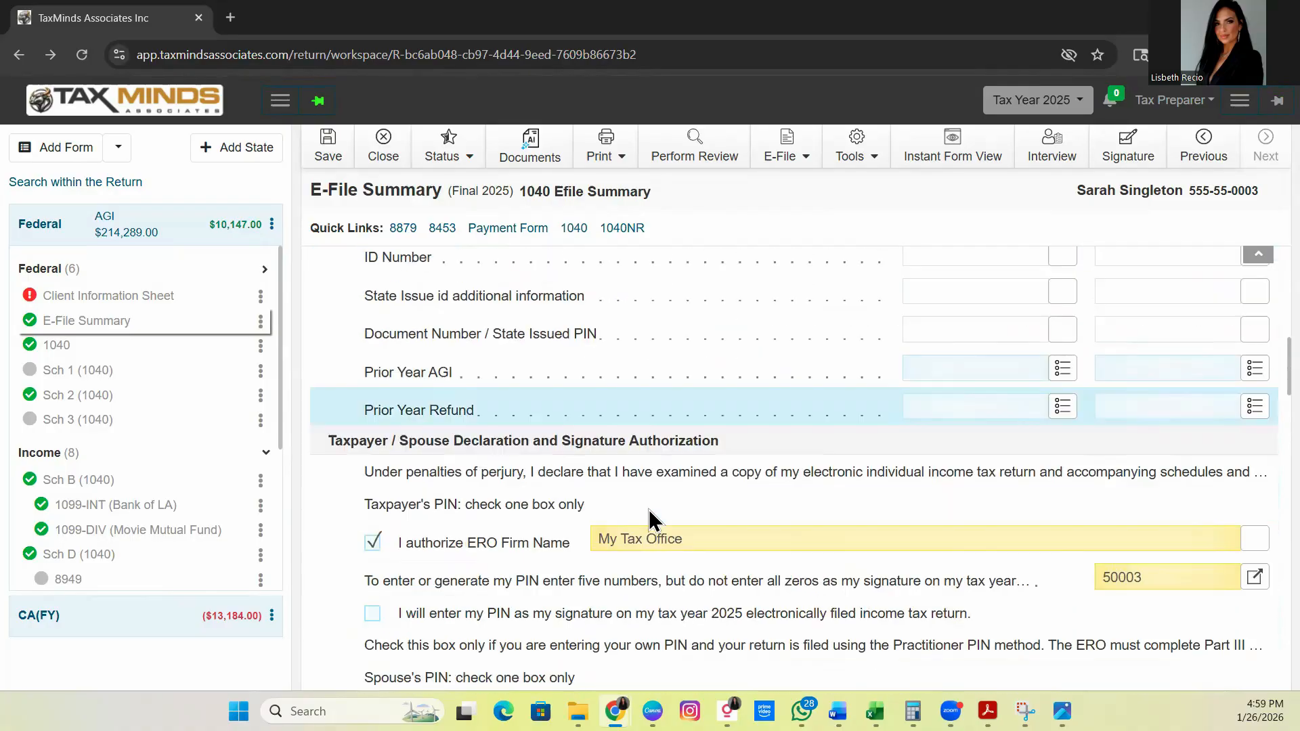
scroll(648, 509, "down", 10)
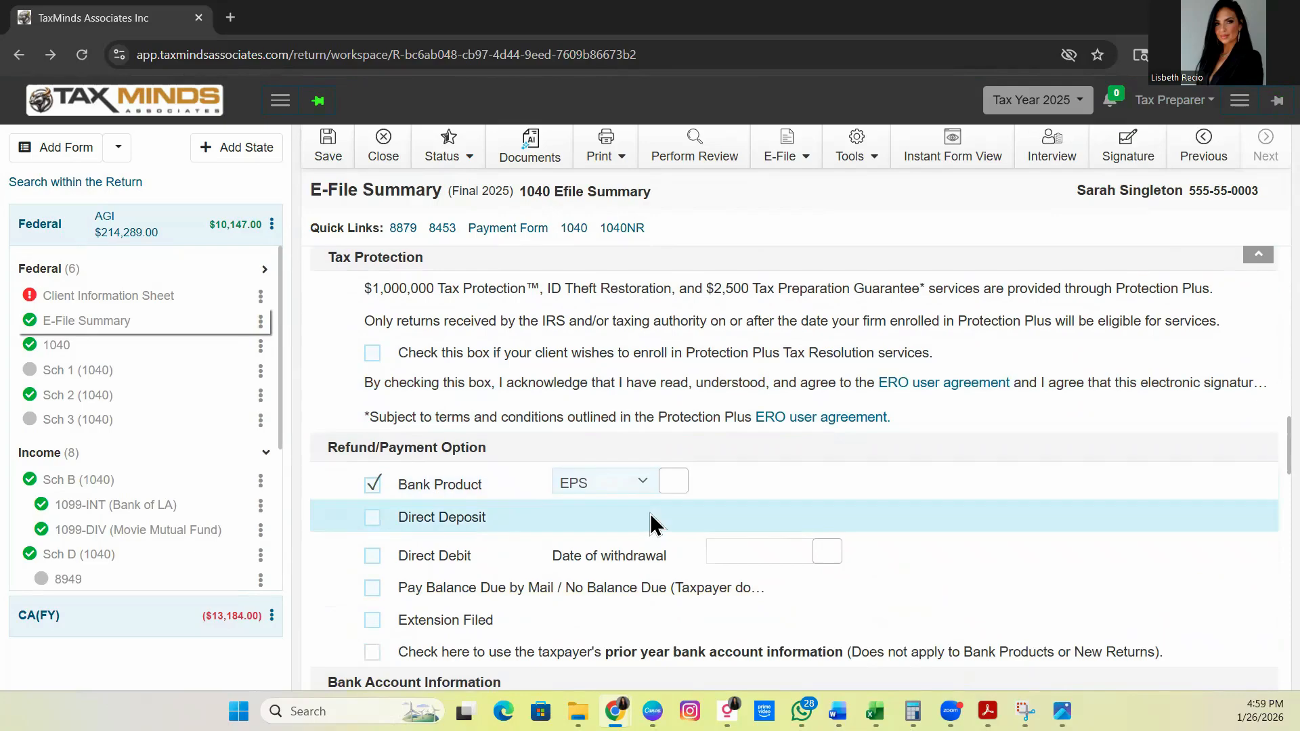
scroll(650, 514, "down", 2)
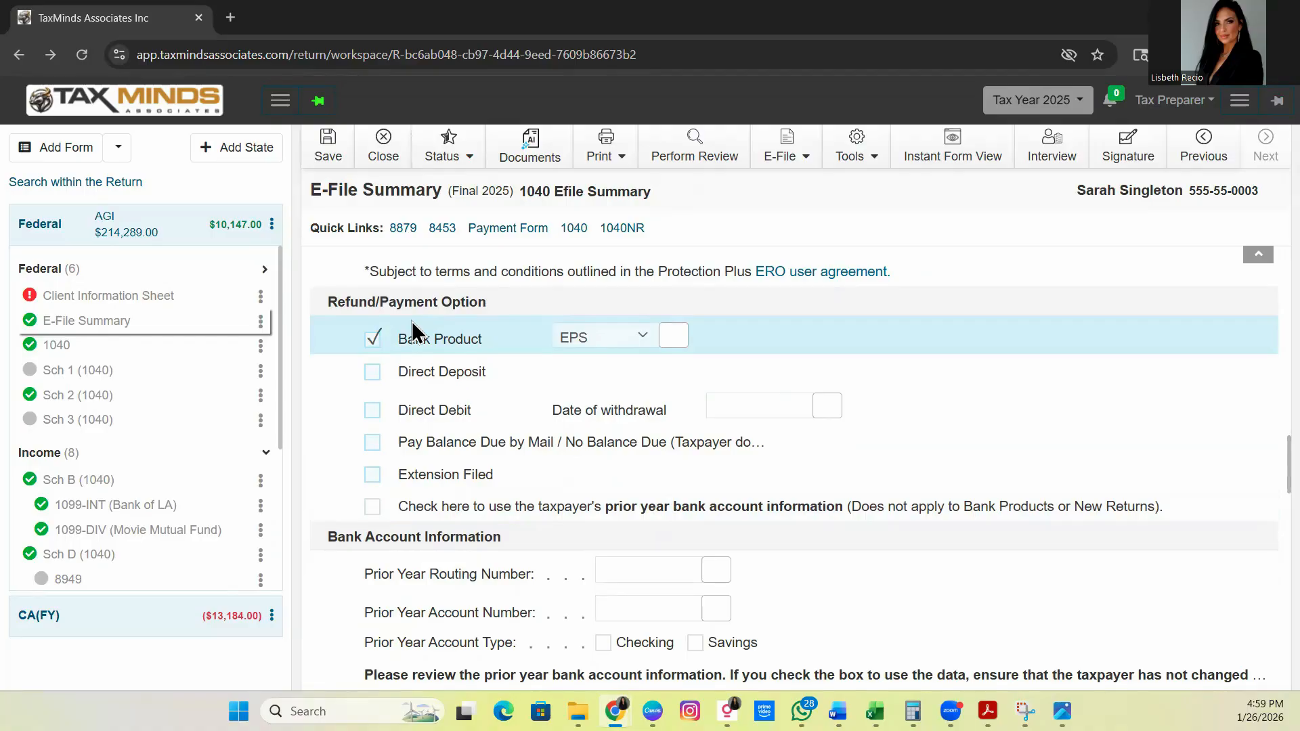
View the bank providers available for the Bank Product refund option
left_click(372, 347)
left_click(607, 337)
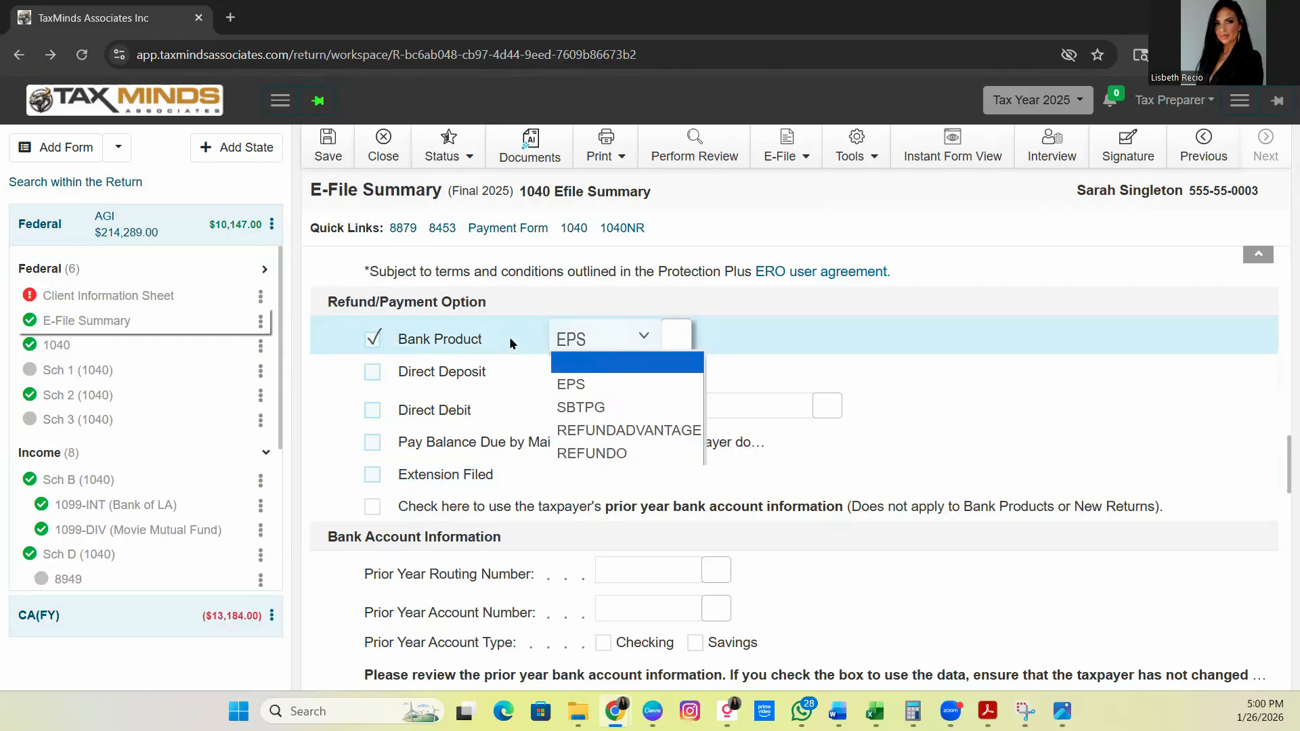
left_click(566, 336)
left_click(583, 334)
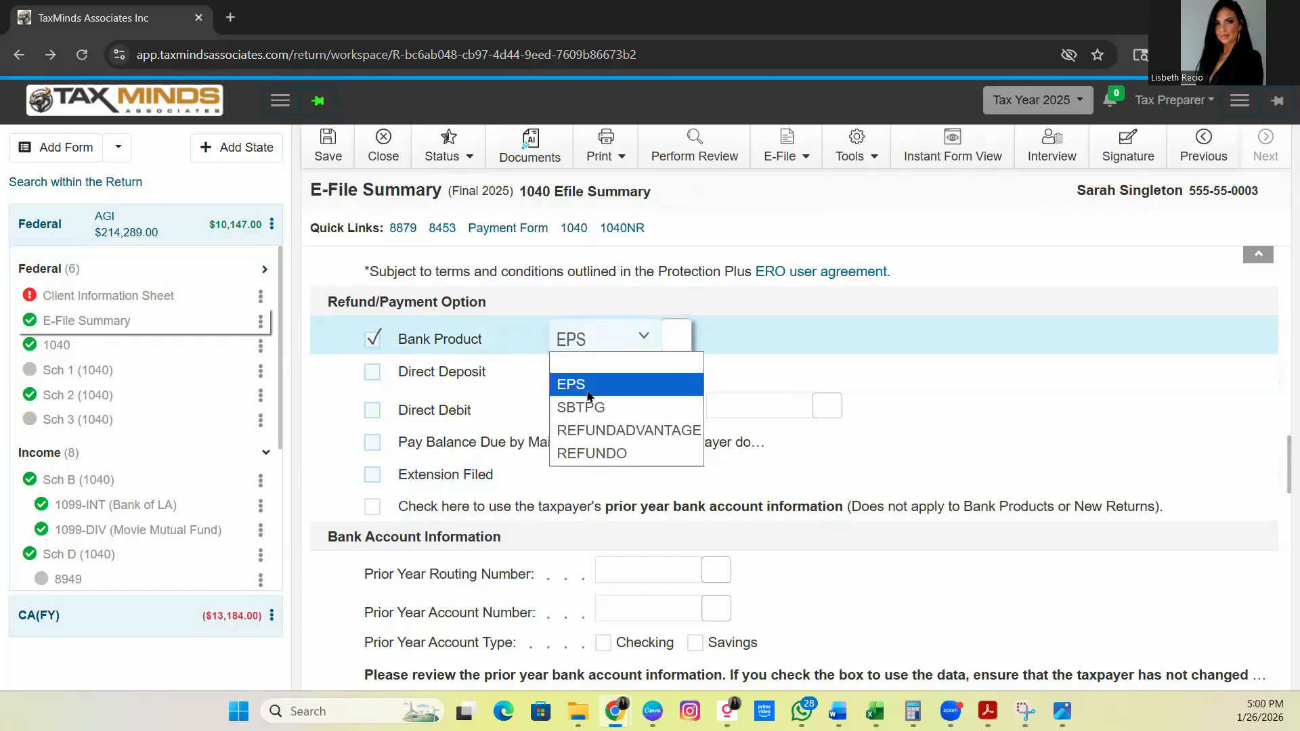
left_click(529, 334)
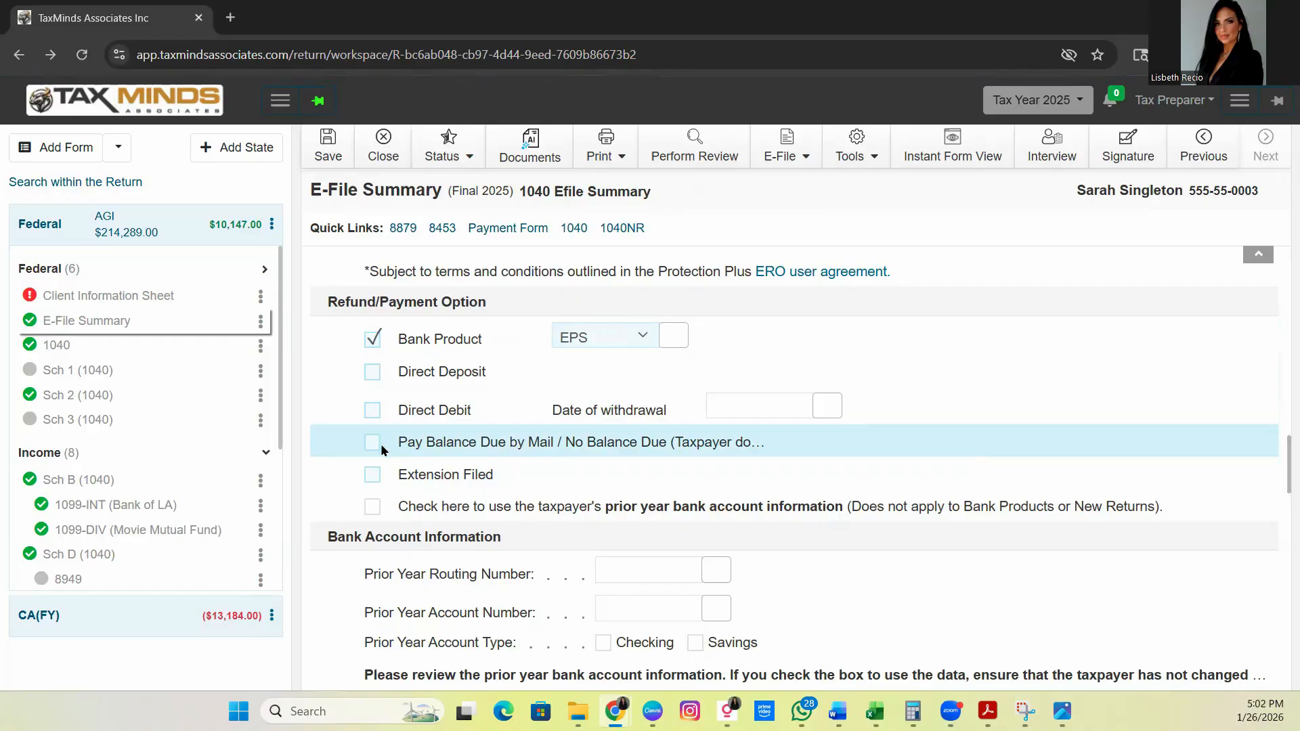
Compare the refund/payment options with the routing number, account number and account type fields under Bank Account Information
scroll(367, 425, "down", 4)
scroll(407, 444, "up", 2)
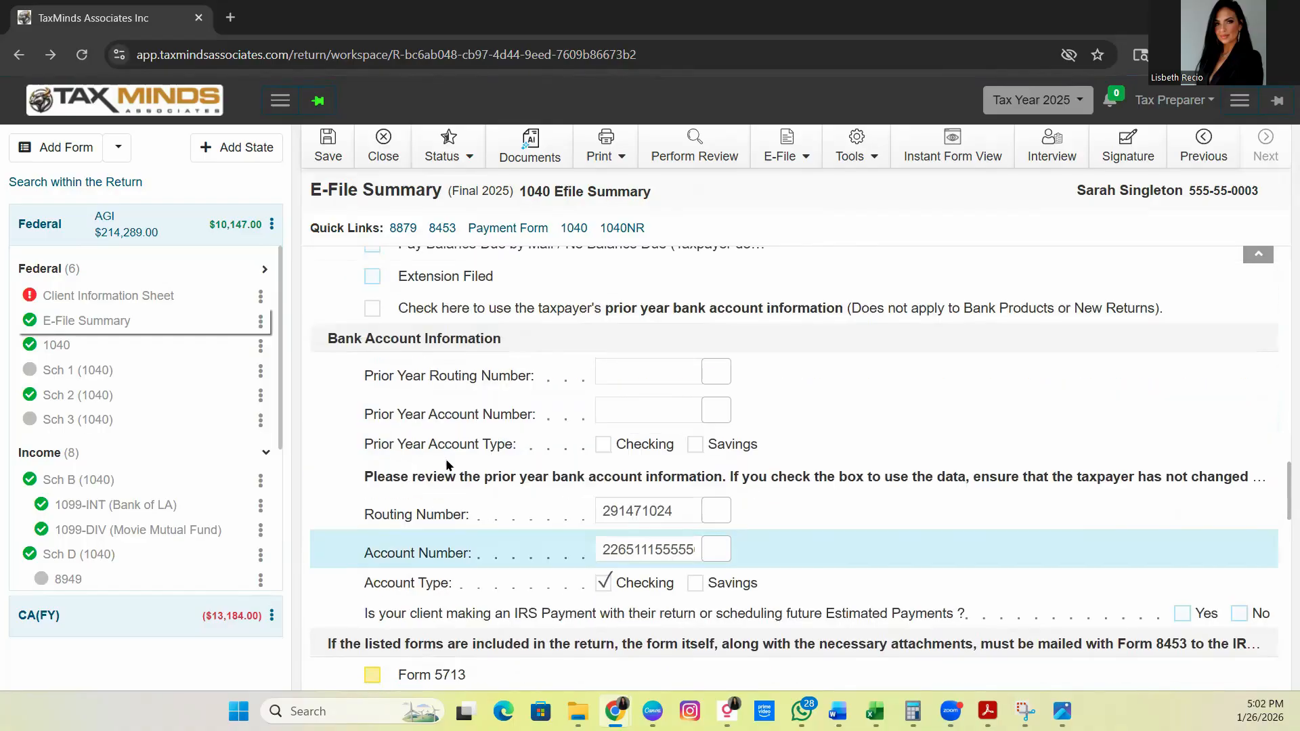
scroll(406, 420, "up", 2)
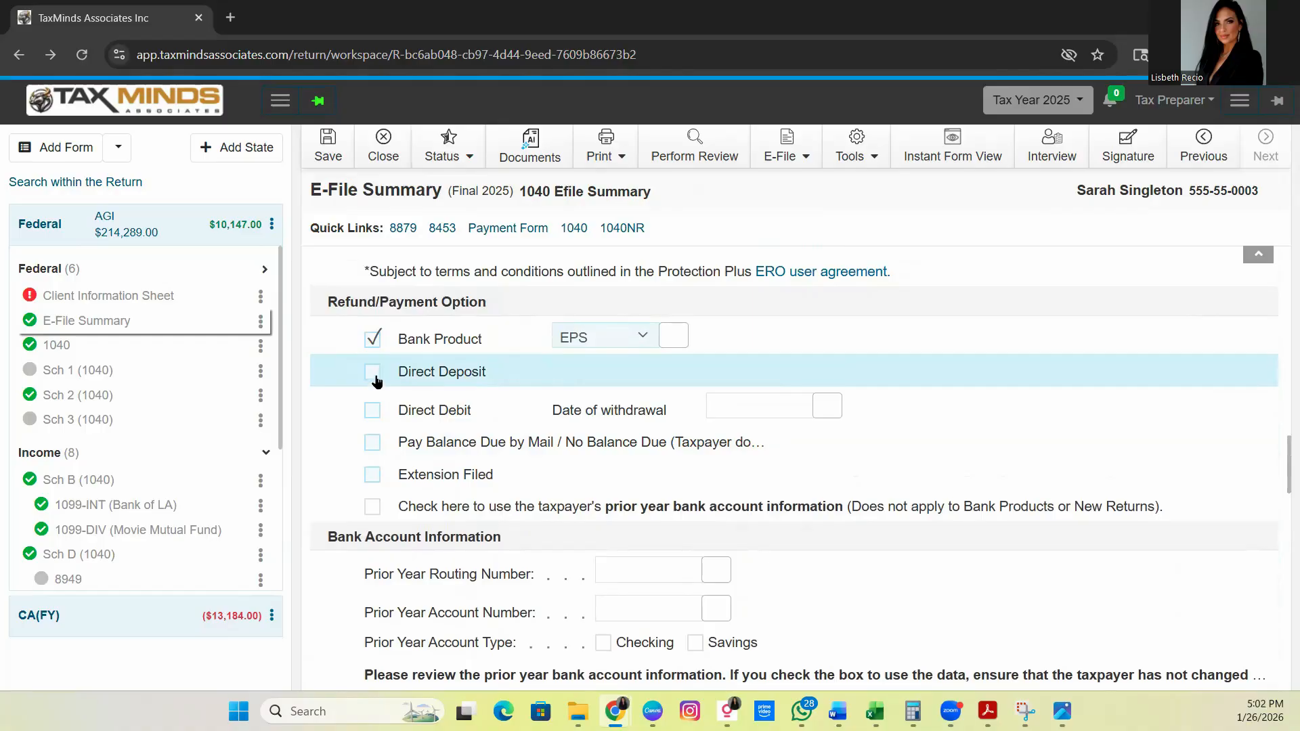
scroll(420, 426, "down", 2)
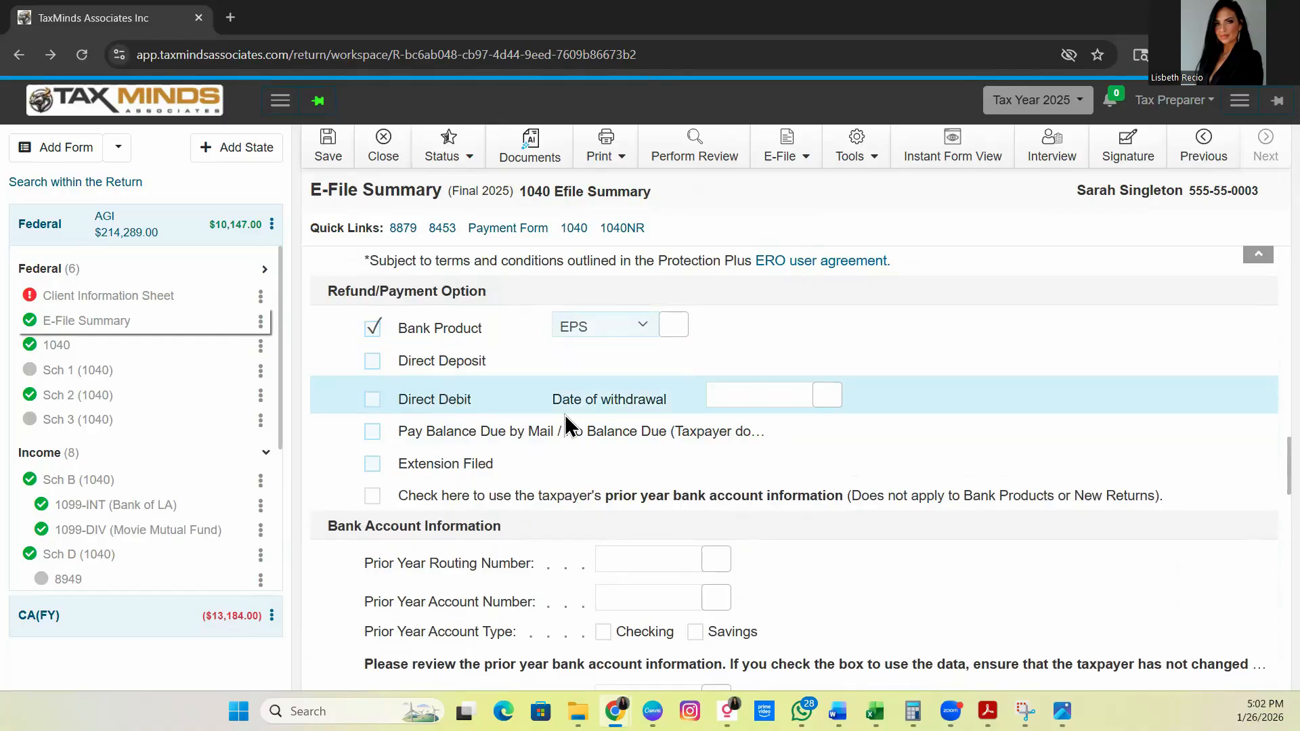
scroll(399, 426, "down", 2)
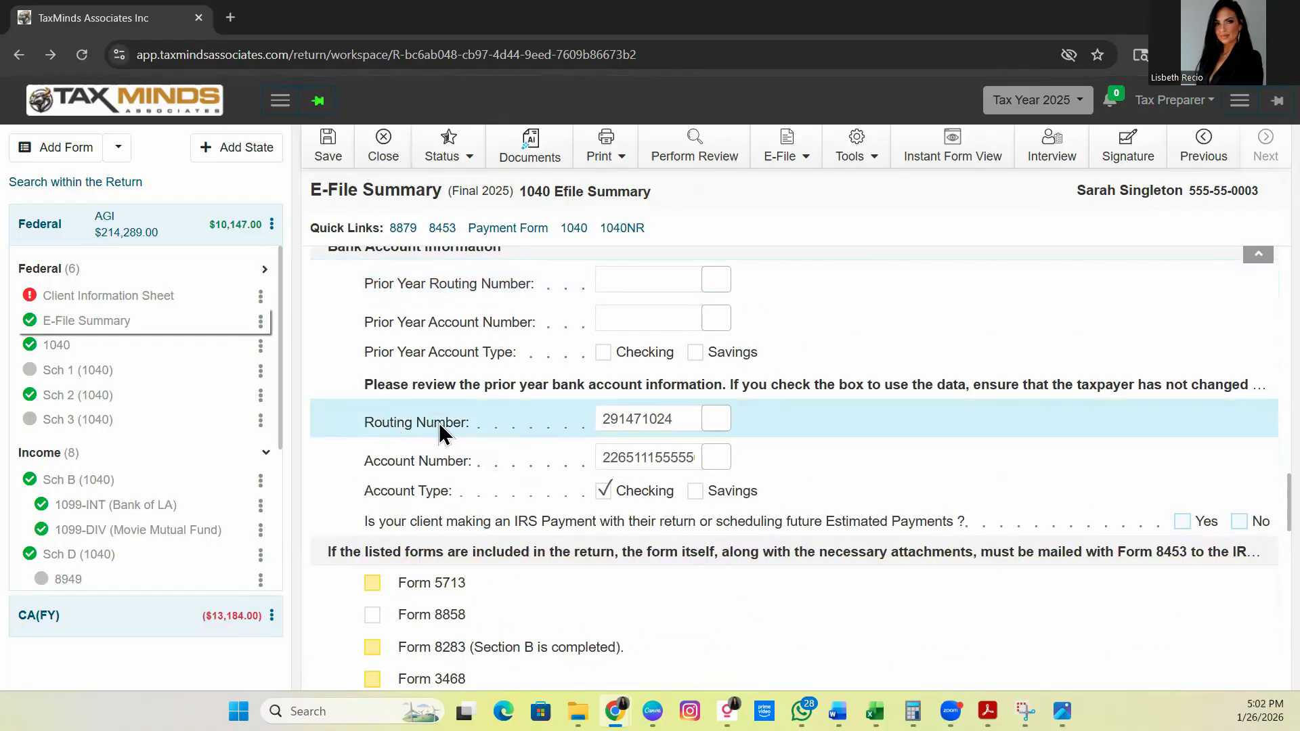
scroll(467, 467, "up", 2)
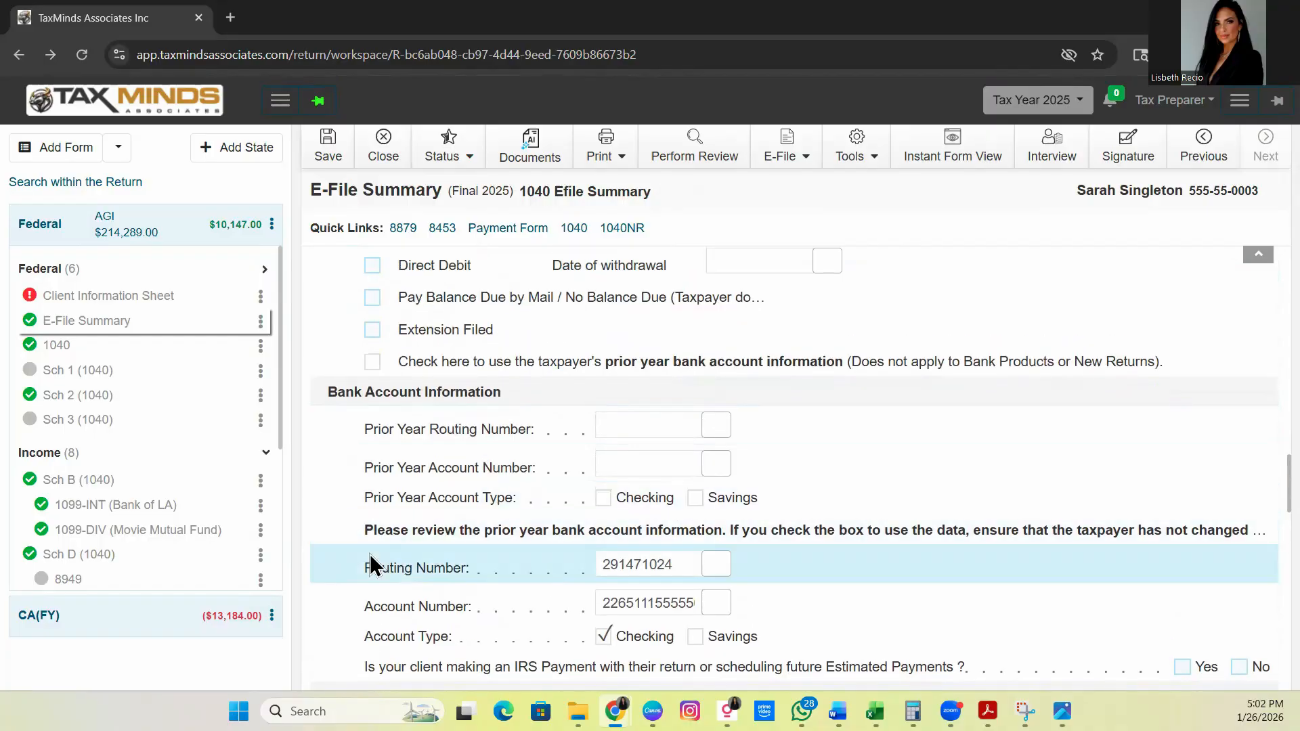
scroll(554, 588, "up", 4)
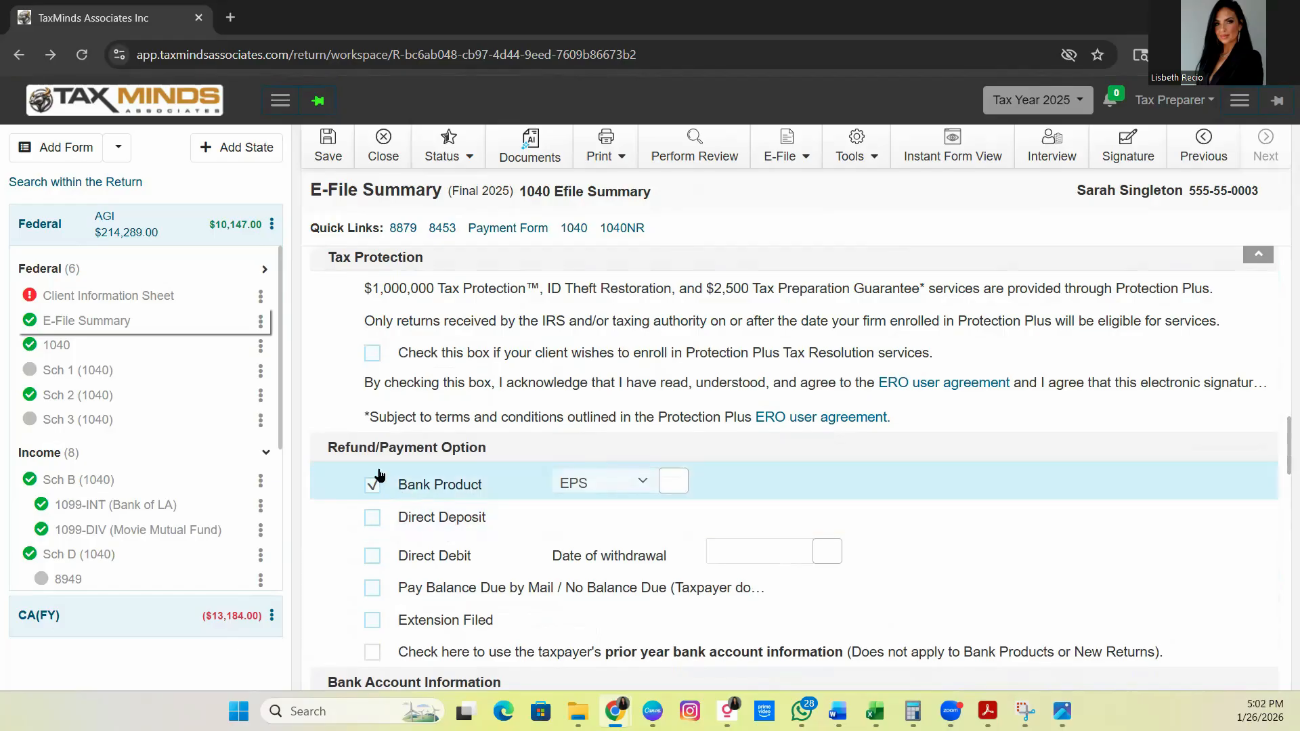
Set the bank product provider to SBTPG and acknowledge the notification about the auto-populated account details
left_click(597, 481)
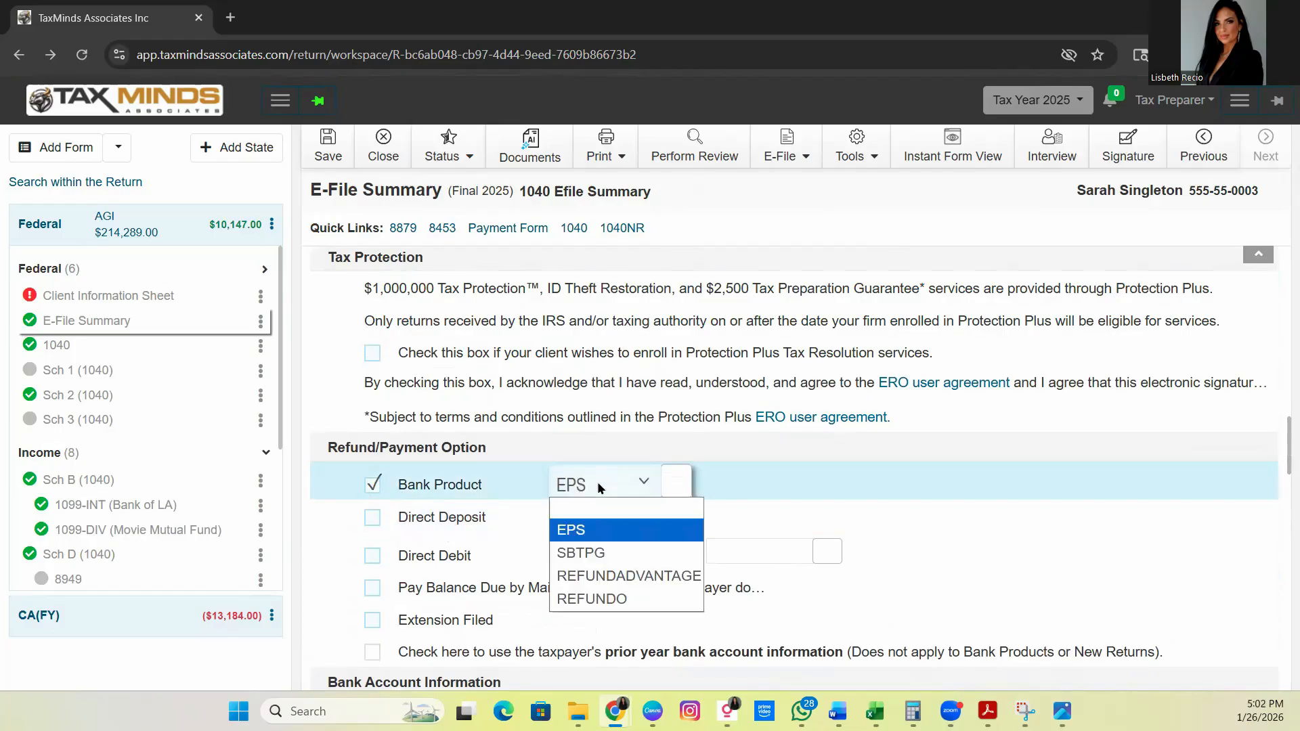
left_click(605, 552)
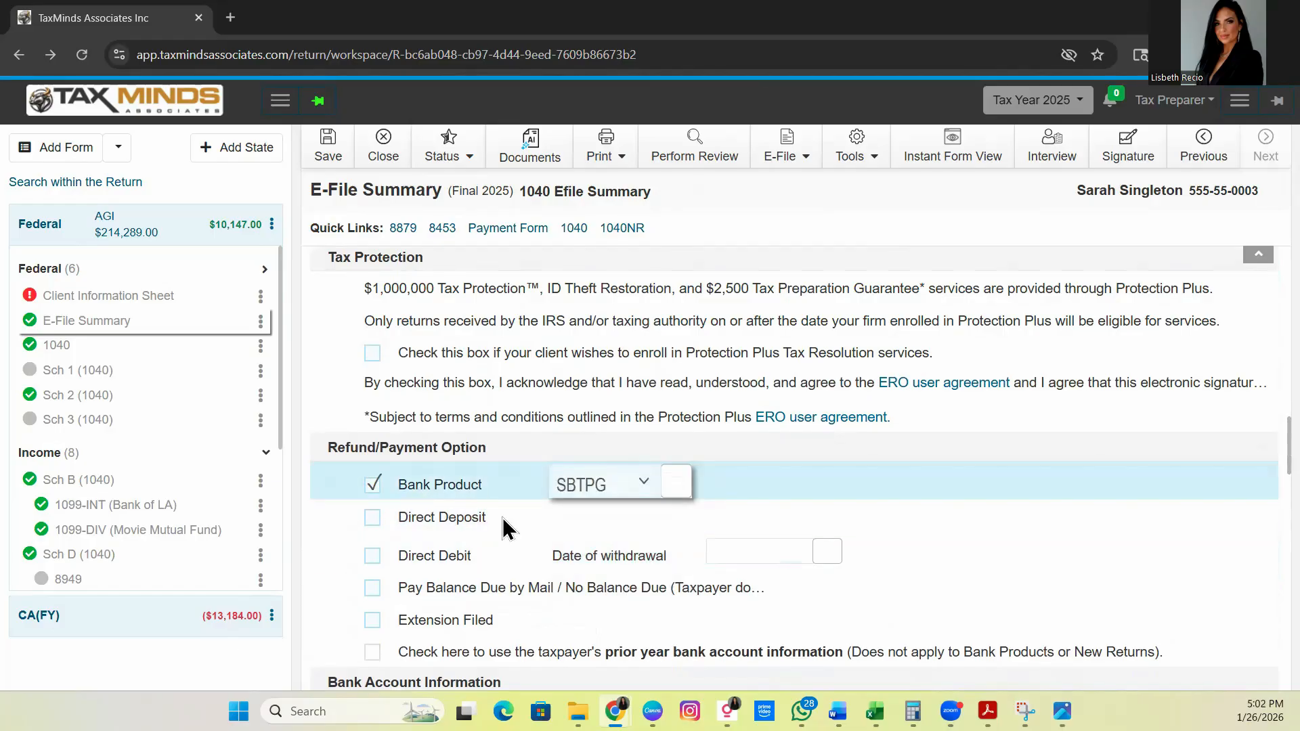
scroll(543, 515, "down", 4)
scroll(550, 527, "down", 4)
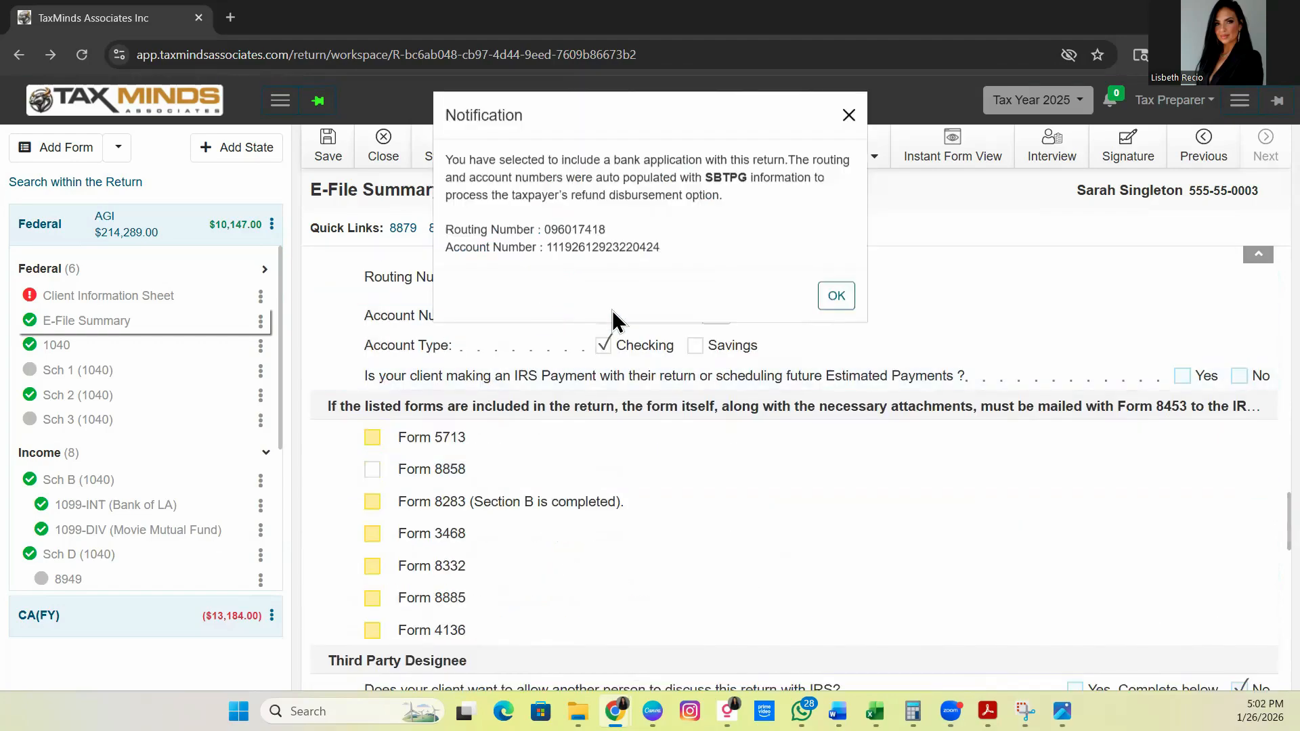
left_click(837, 302)
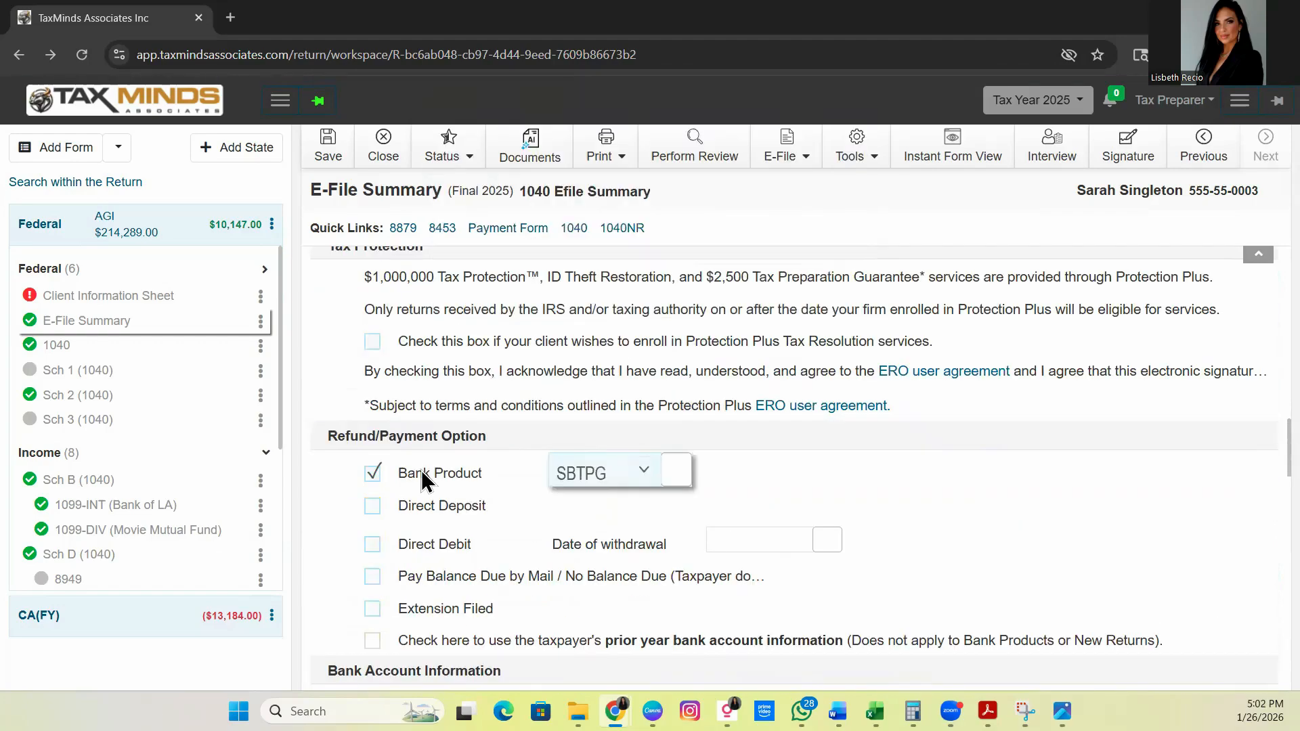
Check the routing number, account number and account type filled in for the SBTPG bank product
scroll(540, 463, "down", 3)
scroll(554, 491, "down", 3)
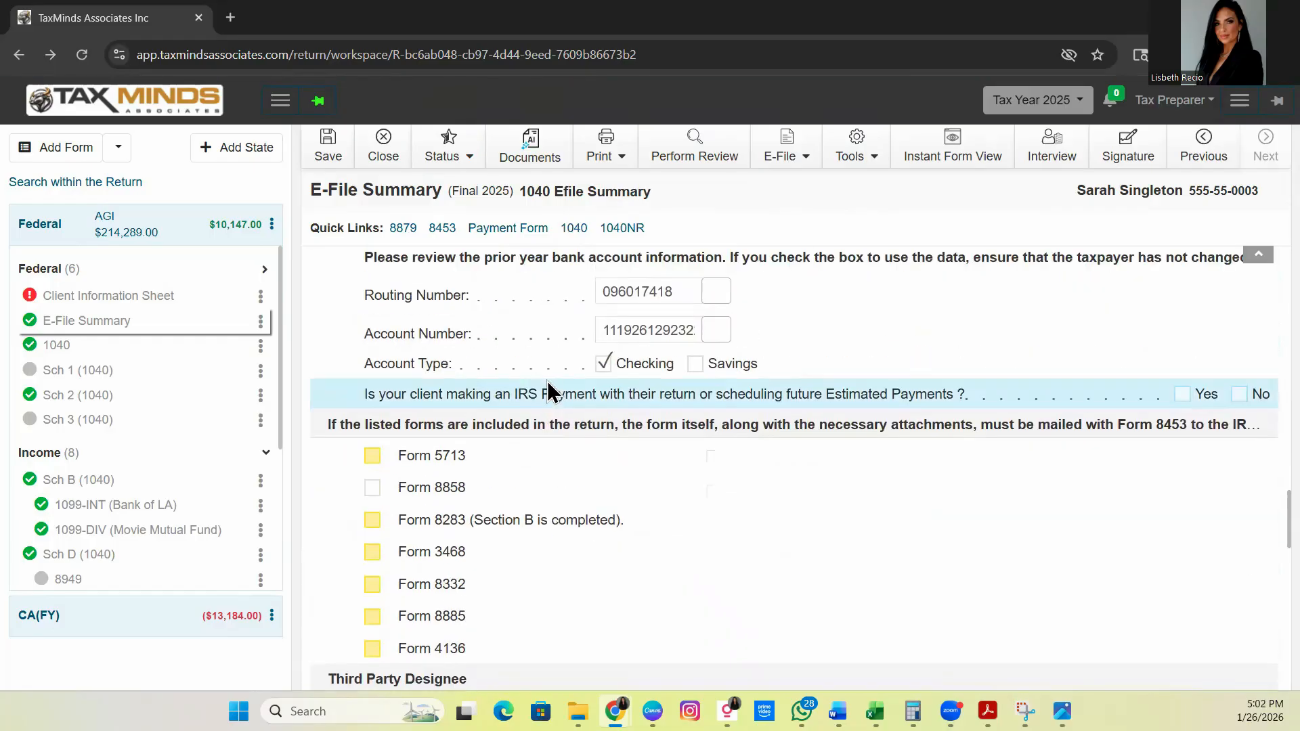
scroll(368, 435, "up", 1)
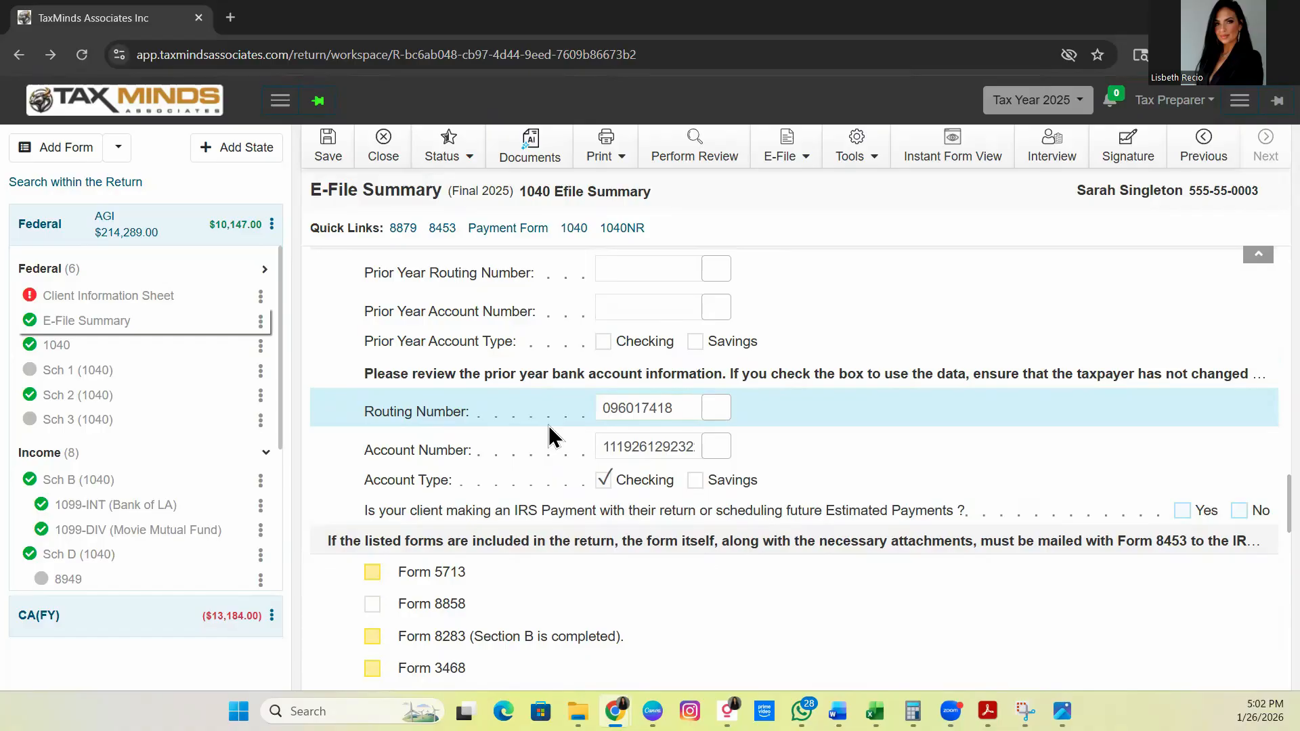
left_click(641, 415)
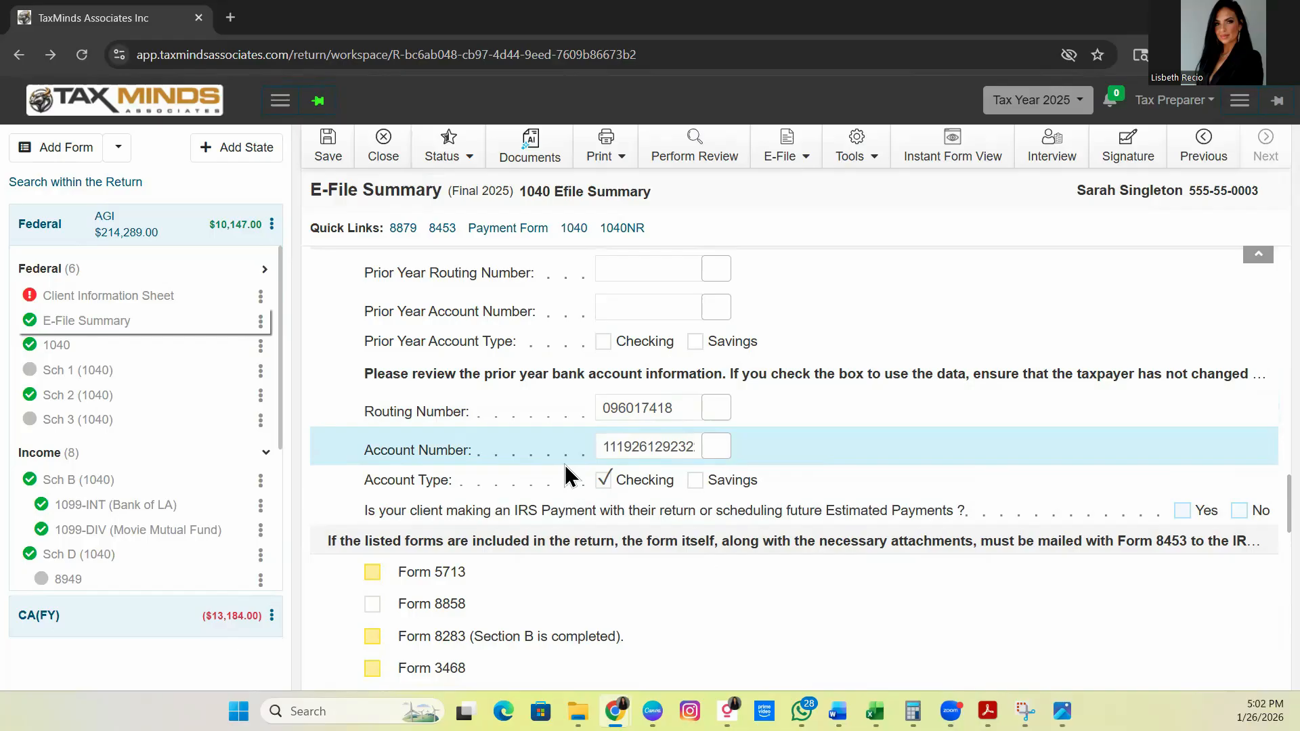
scroll(568, 464, "down", 2)
scroll(566, 464, "up", 7)
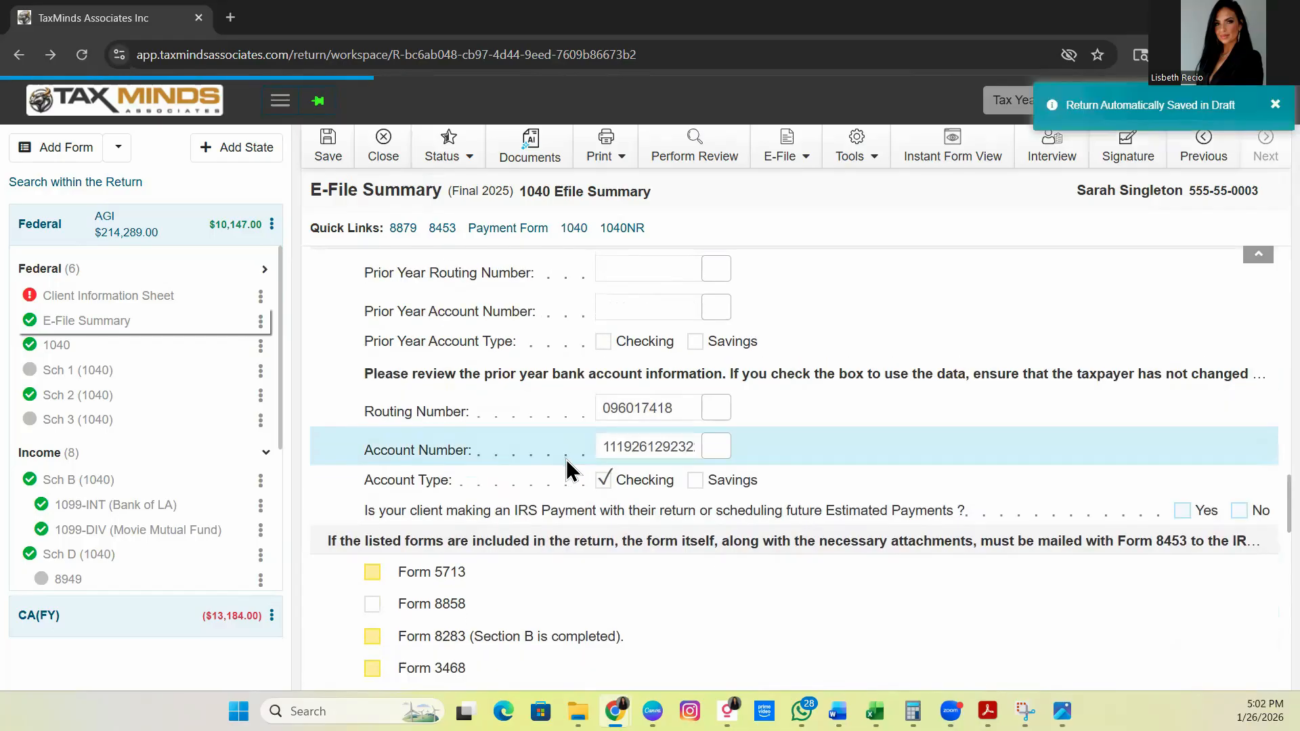
scroll(567, 460, "up", 2)
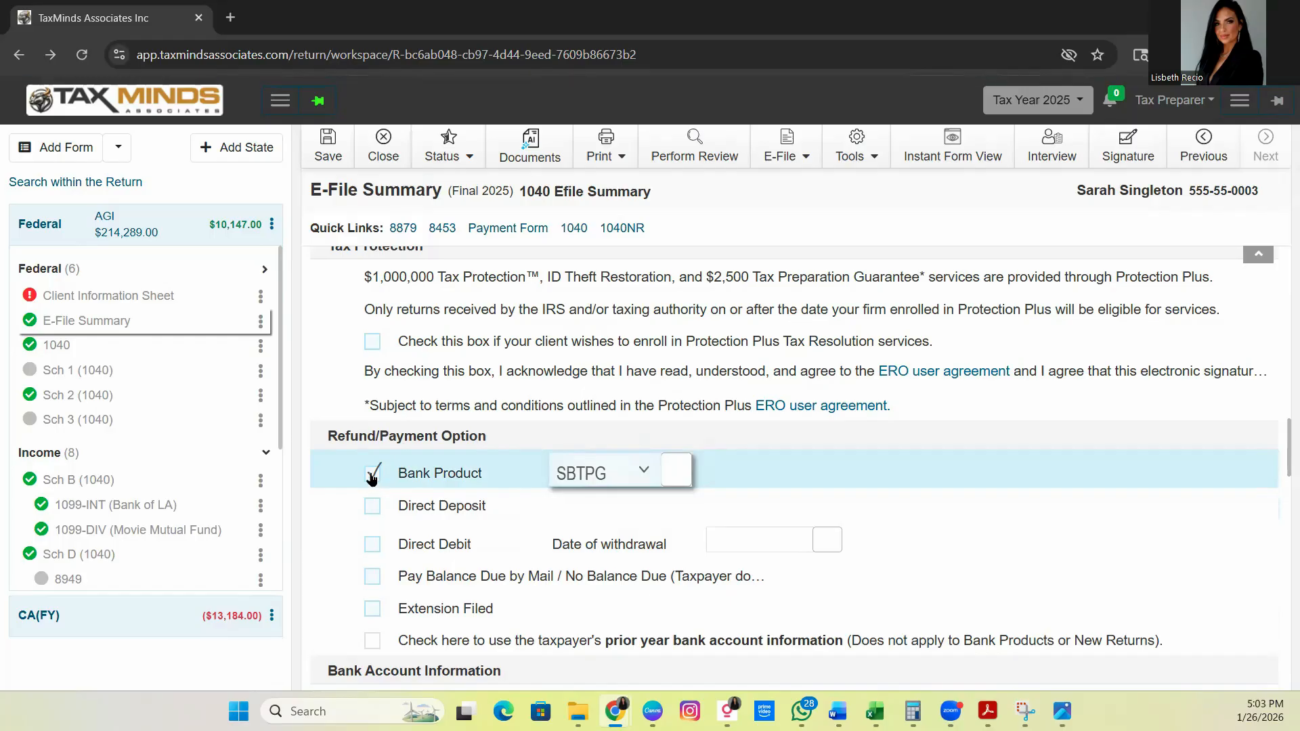
Open the SBTPG Bank Application from the Other forms of the federal return
scroll(190, 466, "down", 4)
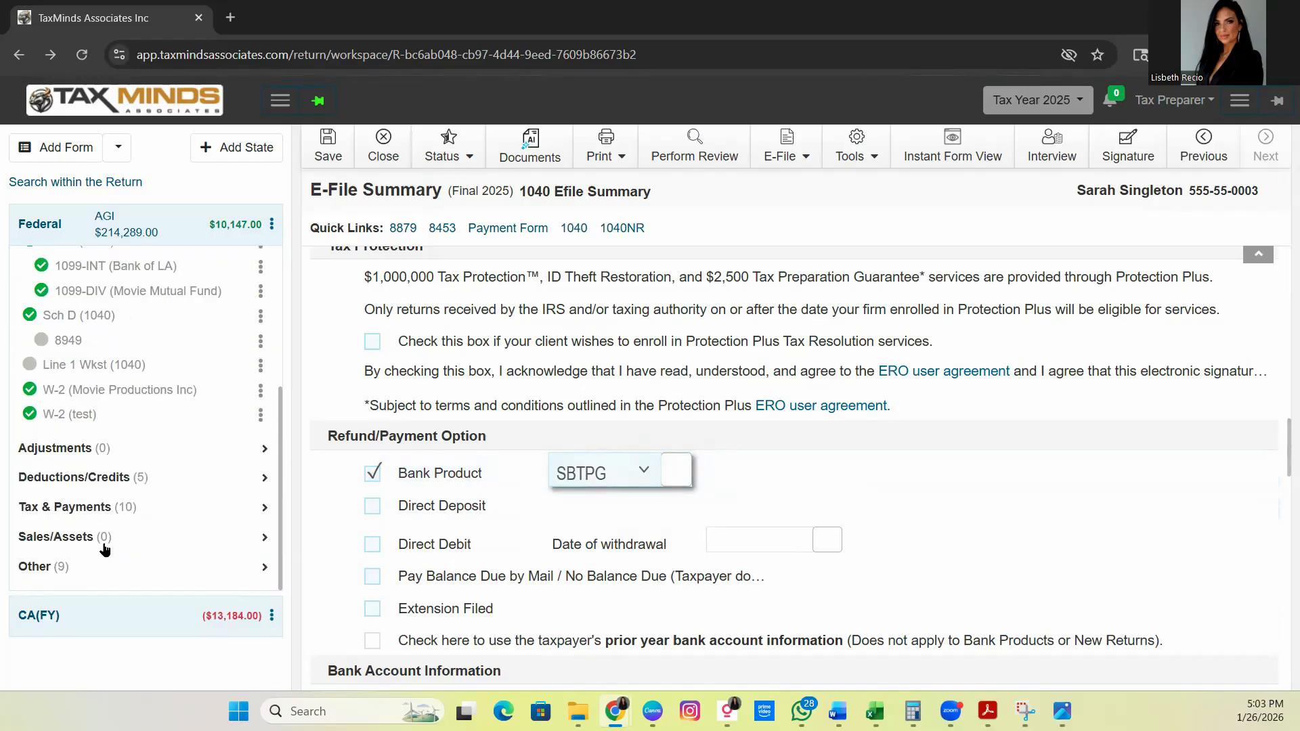
left_click(52, 567)
scroll(170, 504, "down", 3)
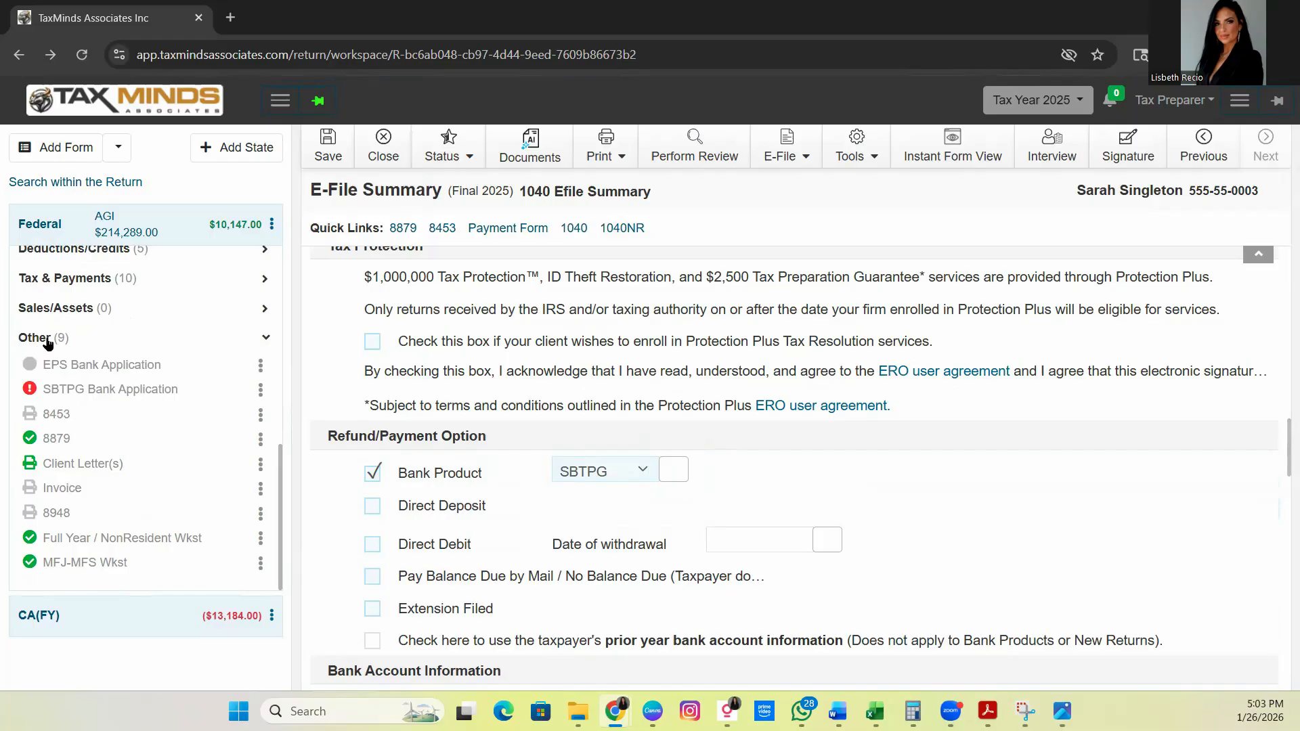
left_click(72, 393)
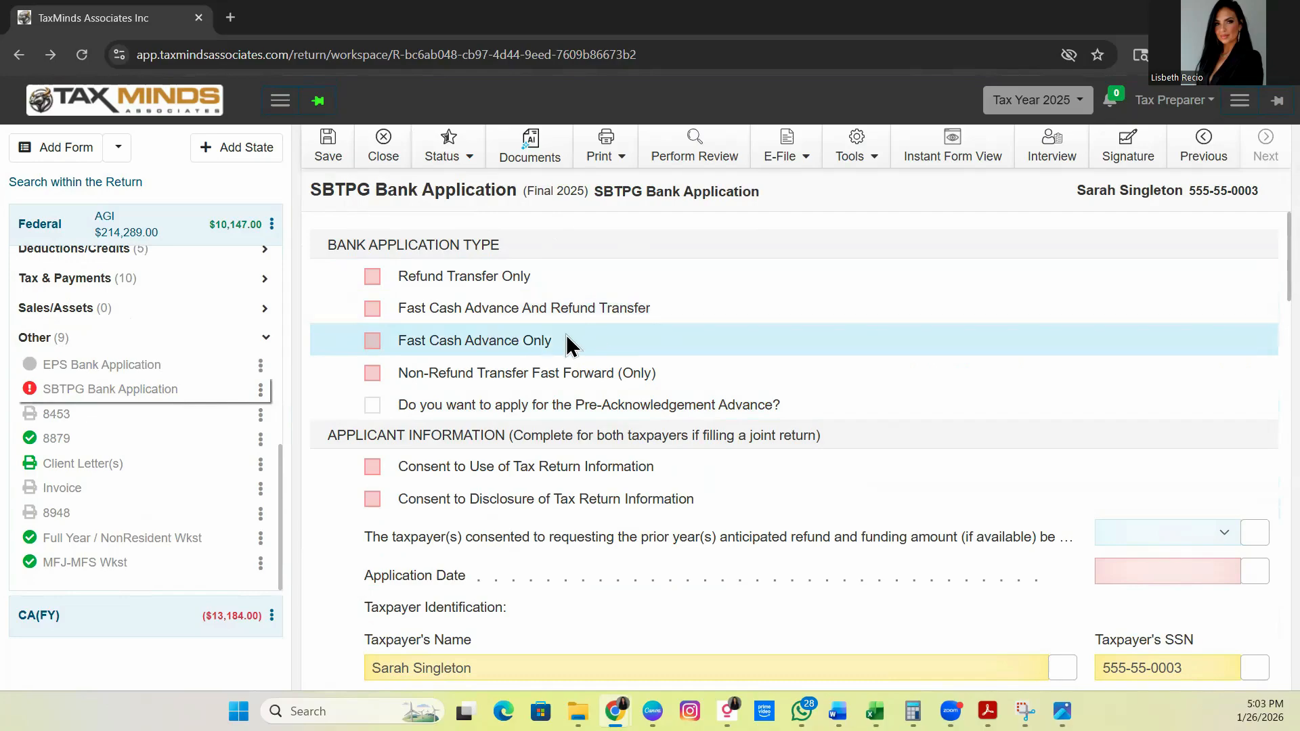
Select Refund Transfer Only as the application type and mark the consents to use and disclosure of tax return information
left_click(372, 277)
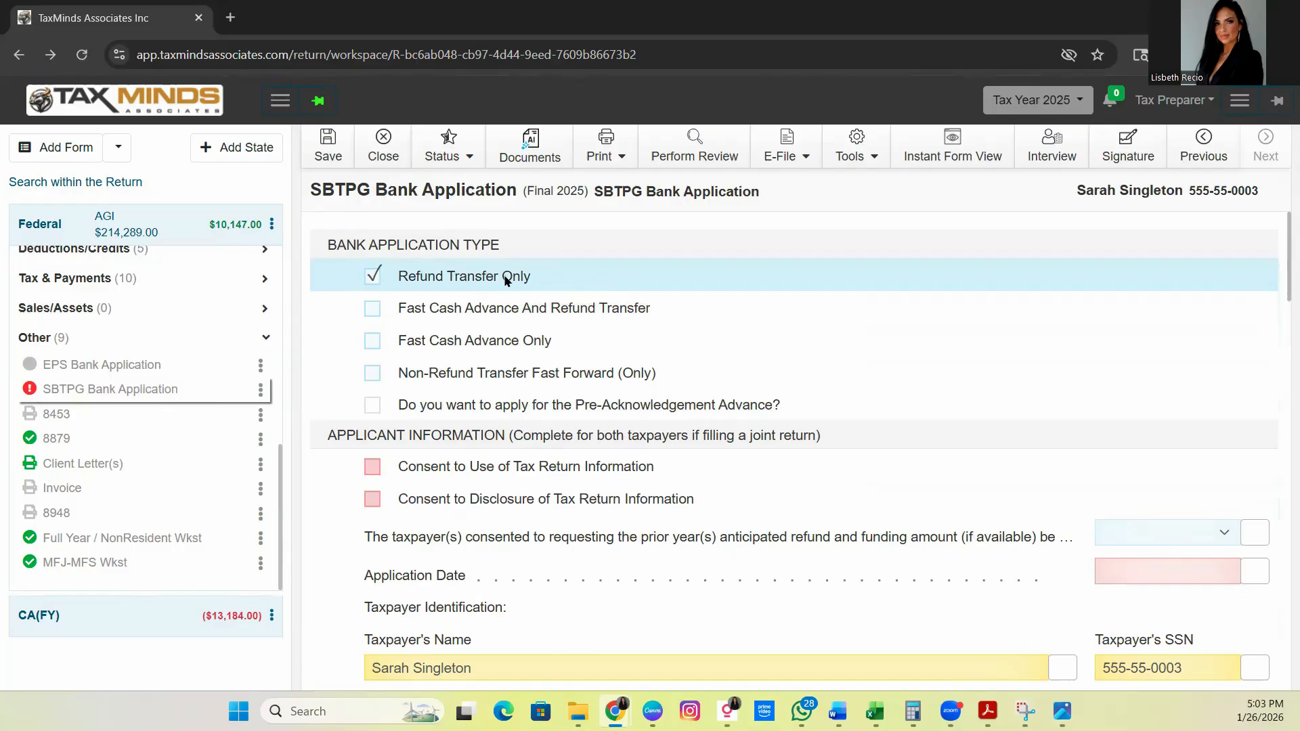
scroll(433, 284, "down", 2)
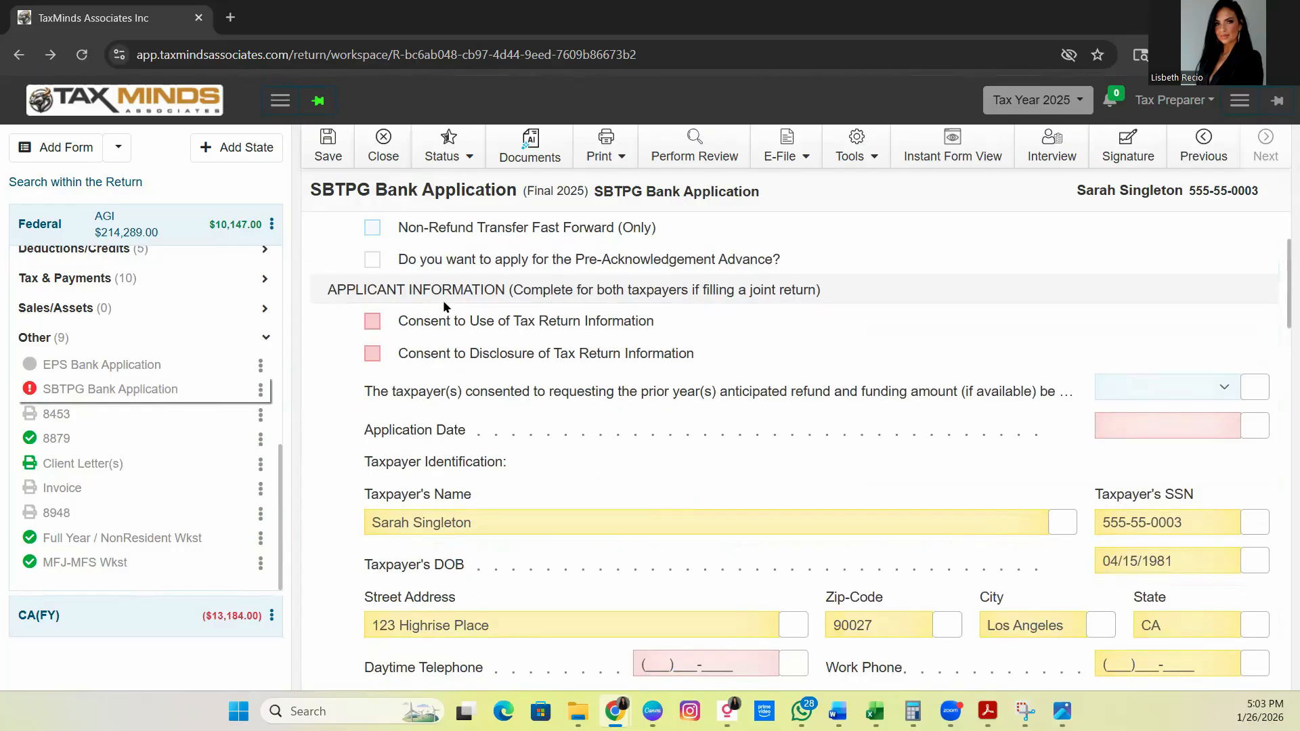
left_click(374, 325)
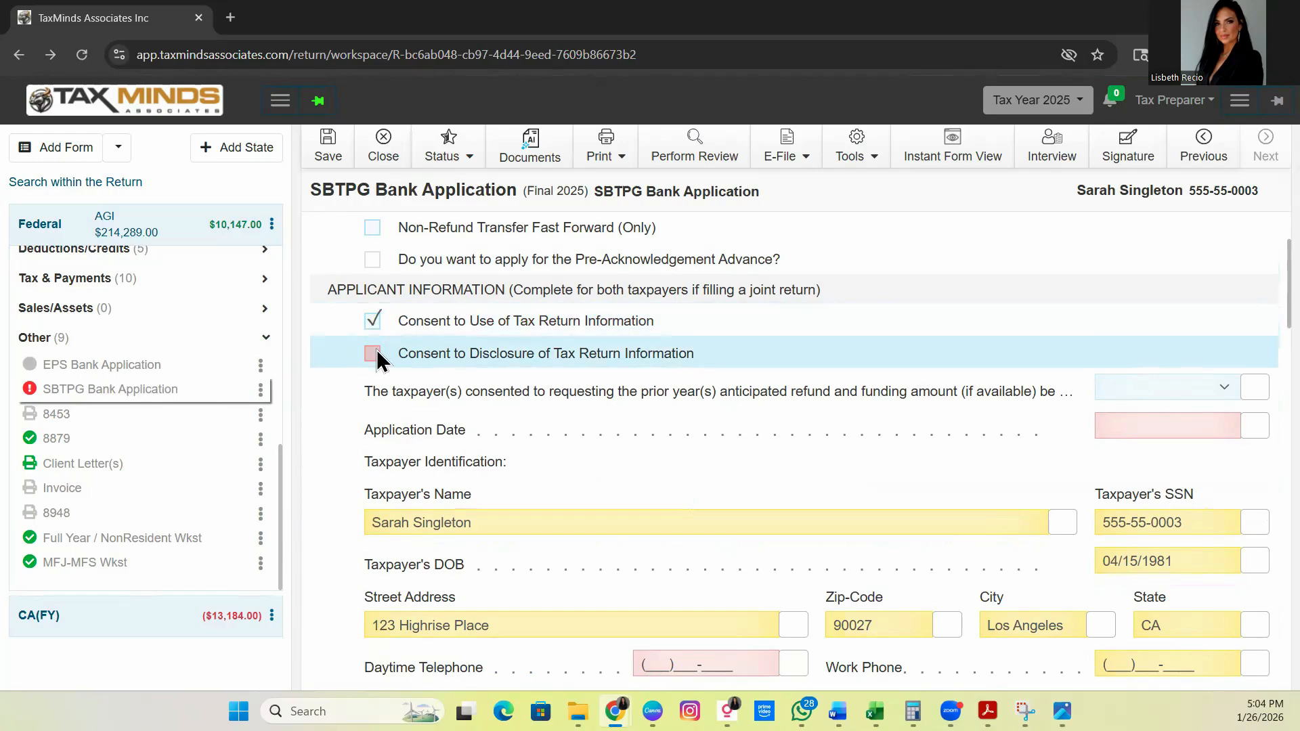
left_click(375, 355)
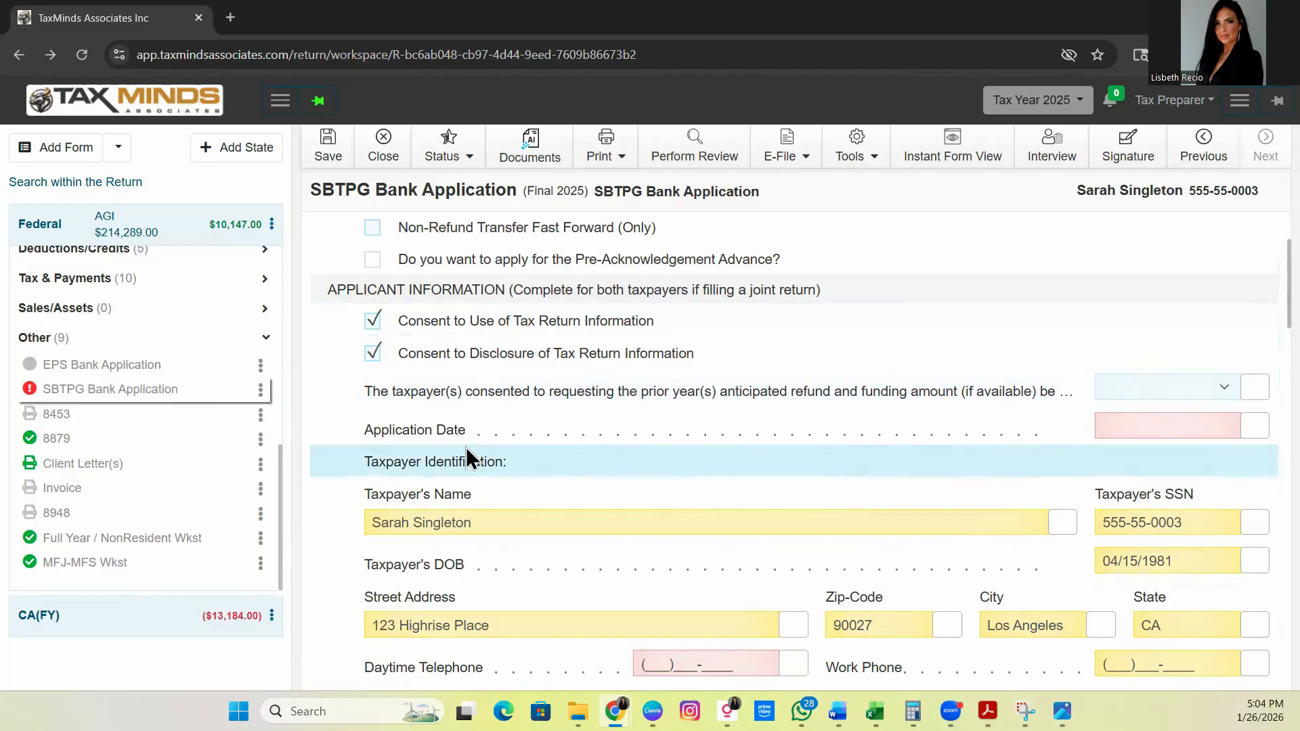
left_click(1135, 428)
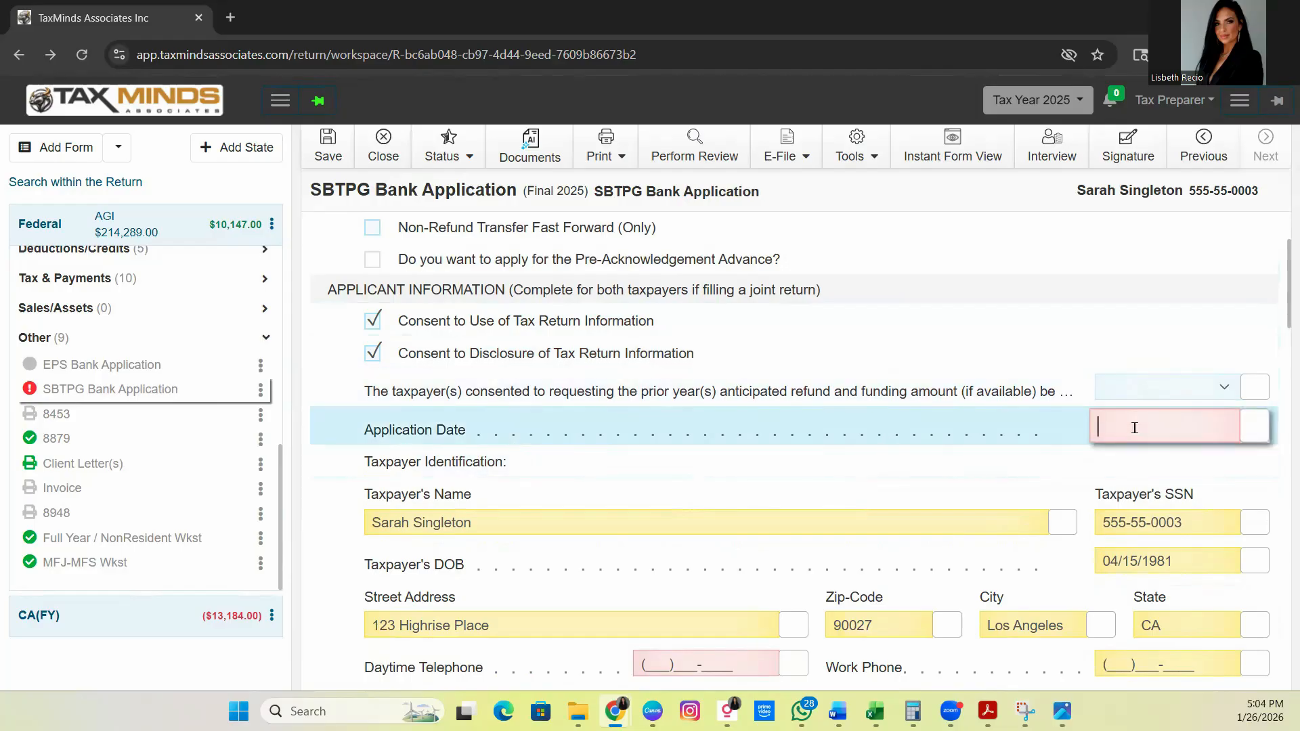
type("1/26")
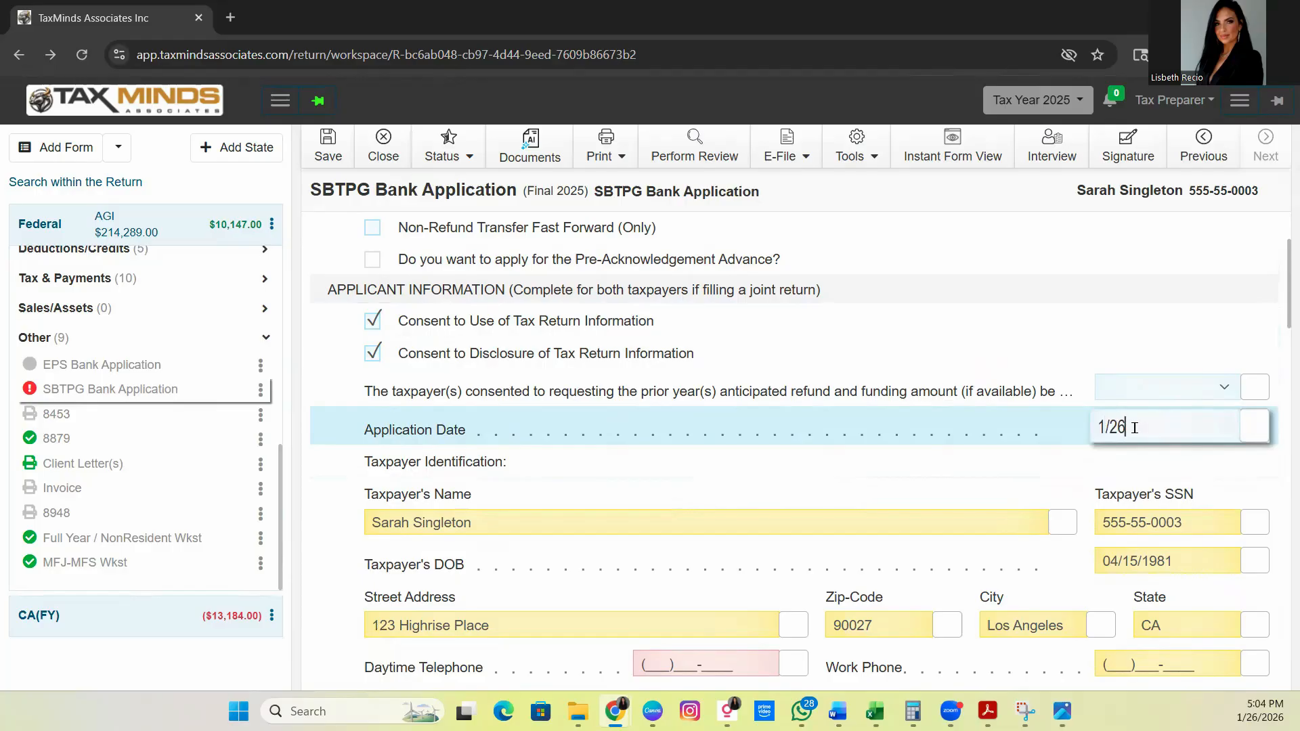
key("BackSpace")
key("BackSpace")
key("BackSpace")
key("BackSpace")
Examine the daytime telephone field, the taxpayer's ID type options and the available disbursement methods of the bank application
scroll(829, 497, "down", 4)
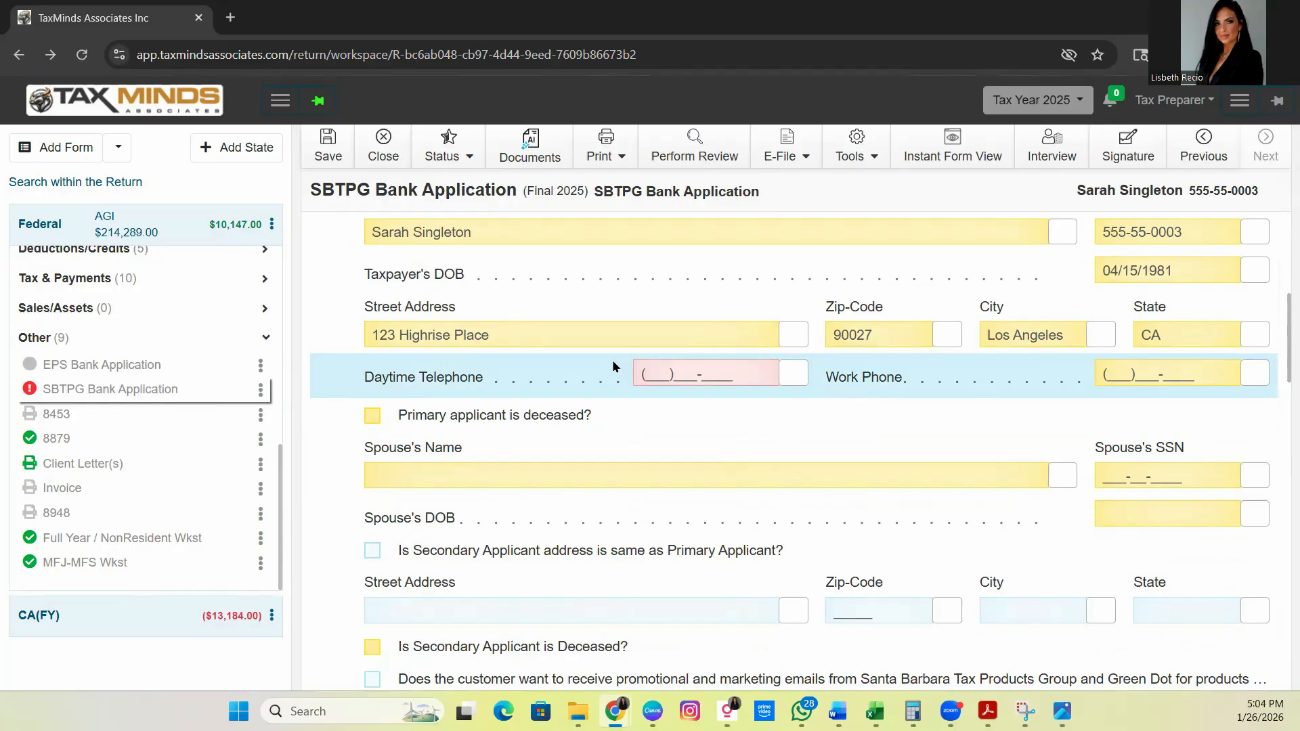
left_click(646, 372)
left_click(653, 415)
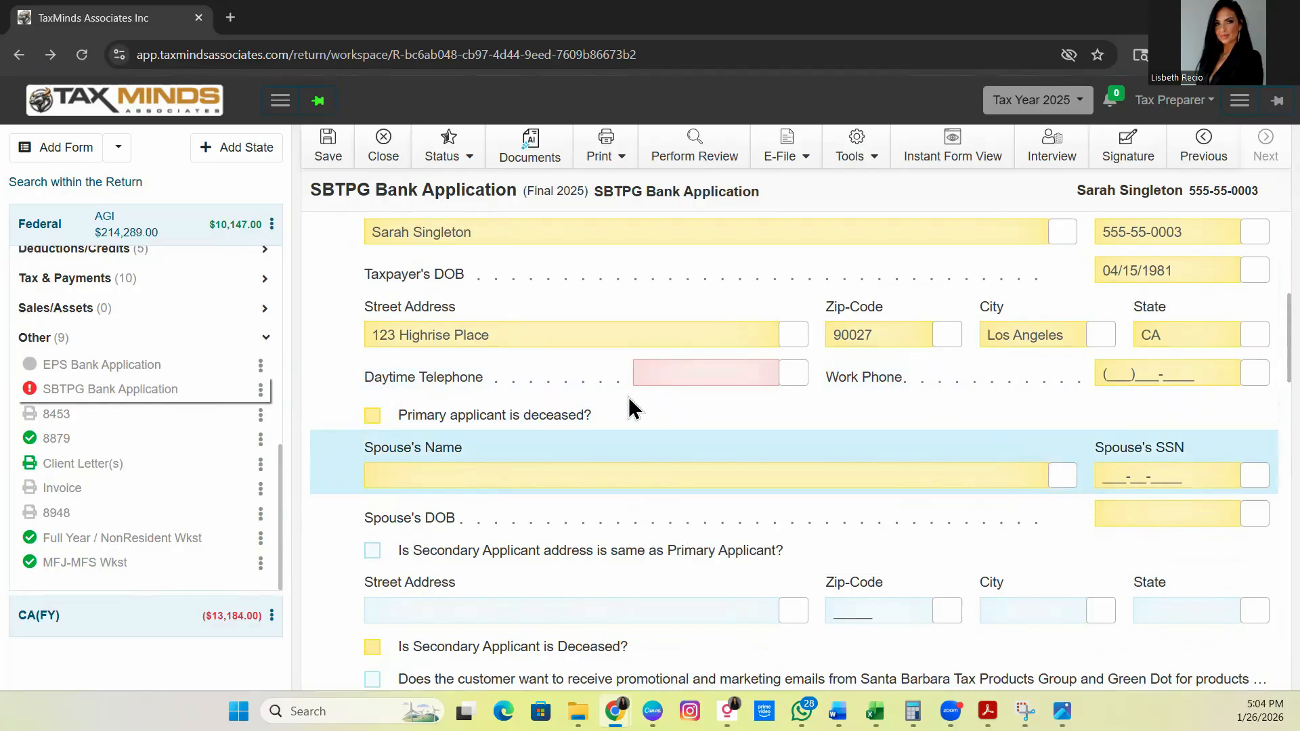
scroll(618, 405, "down", 5)
scroll(620, 408, "down", 2)
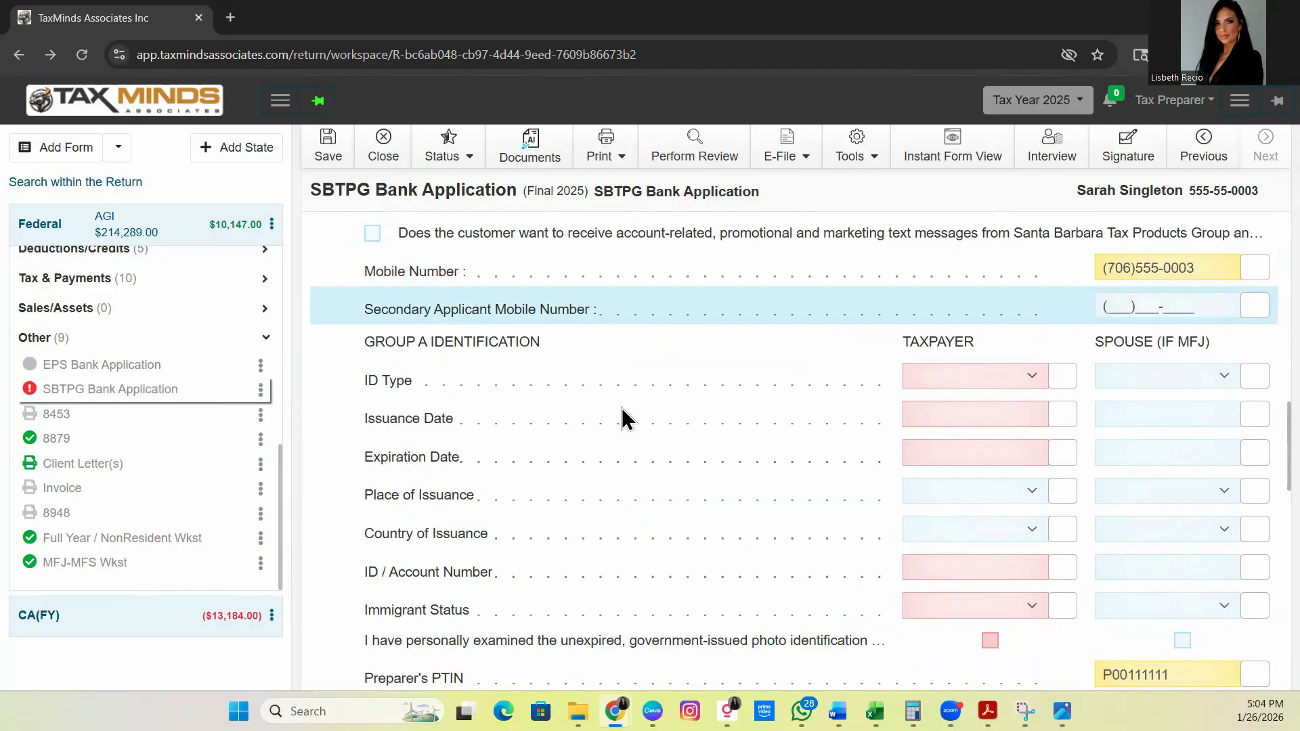
left_click(977, 382)
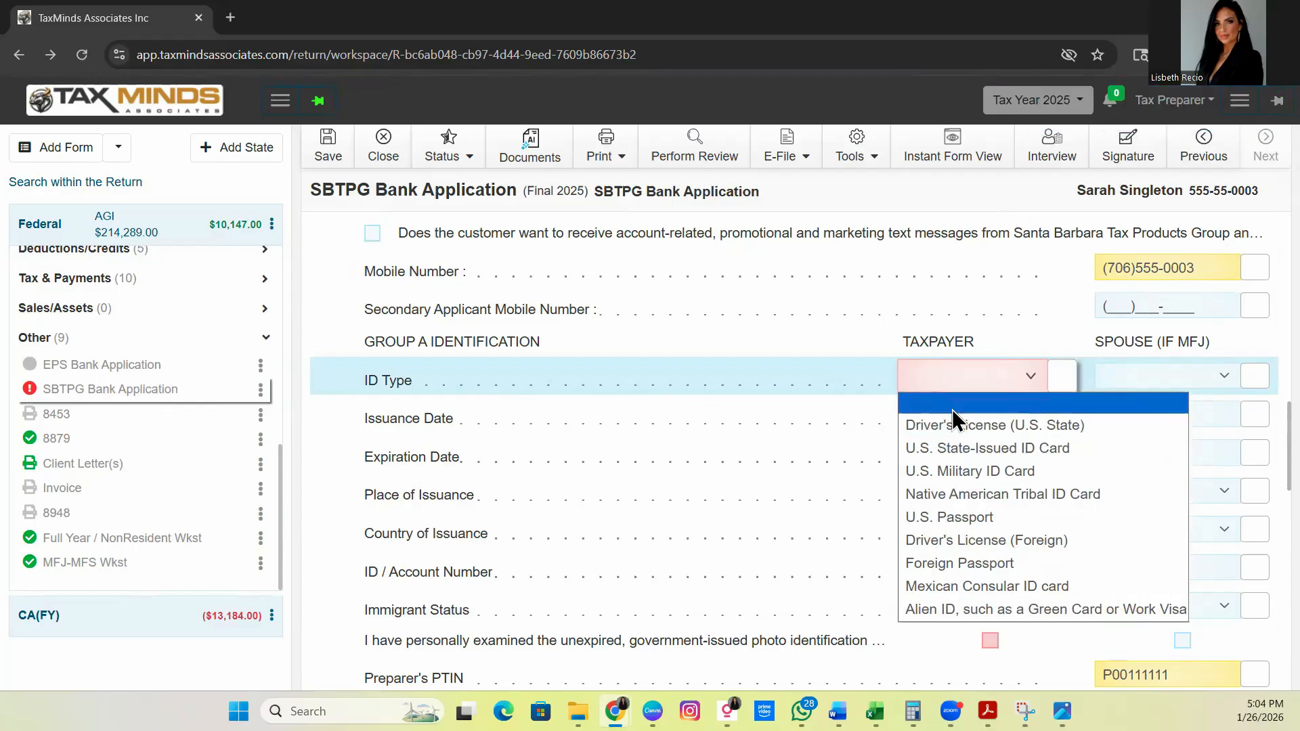
left_click(794, 377)
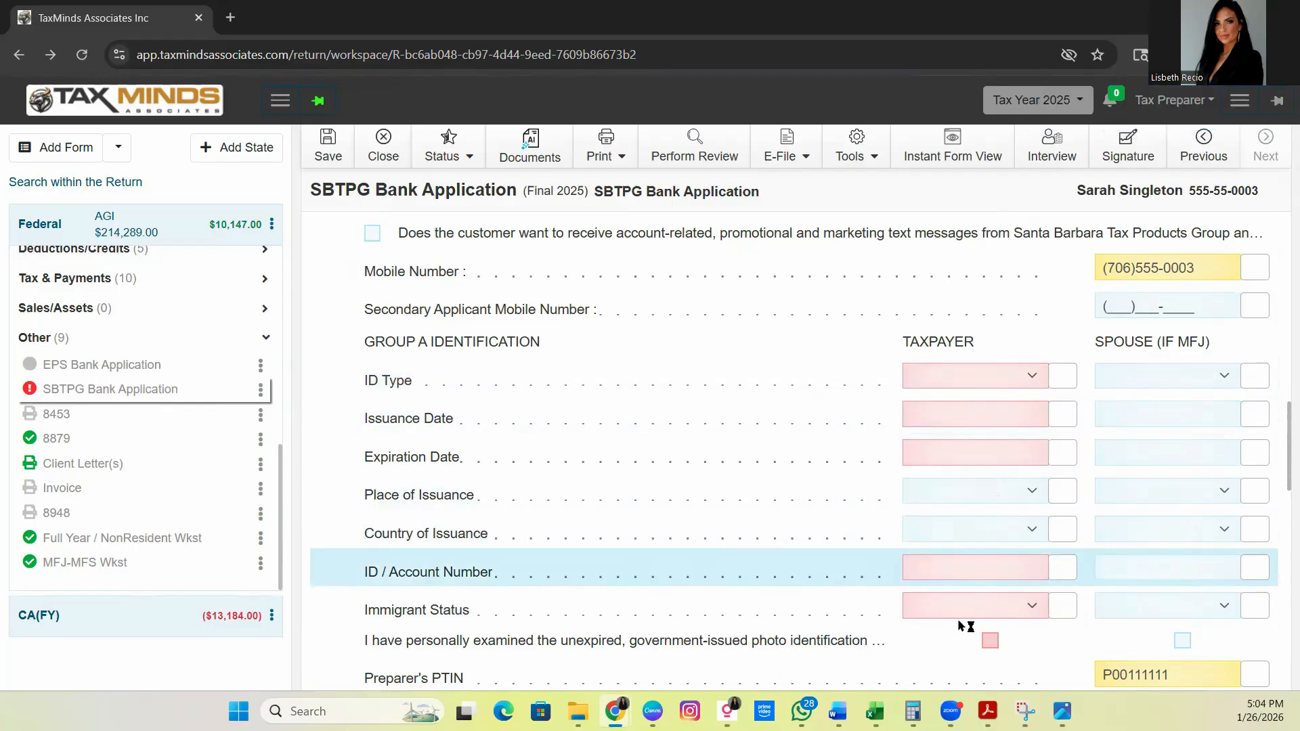
scroll(922, 563, "down", 6)
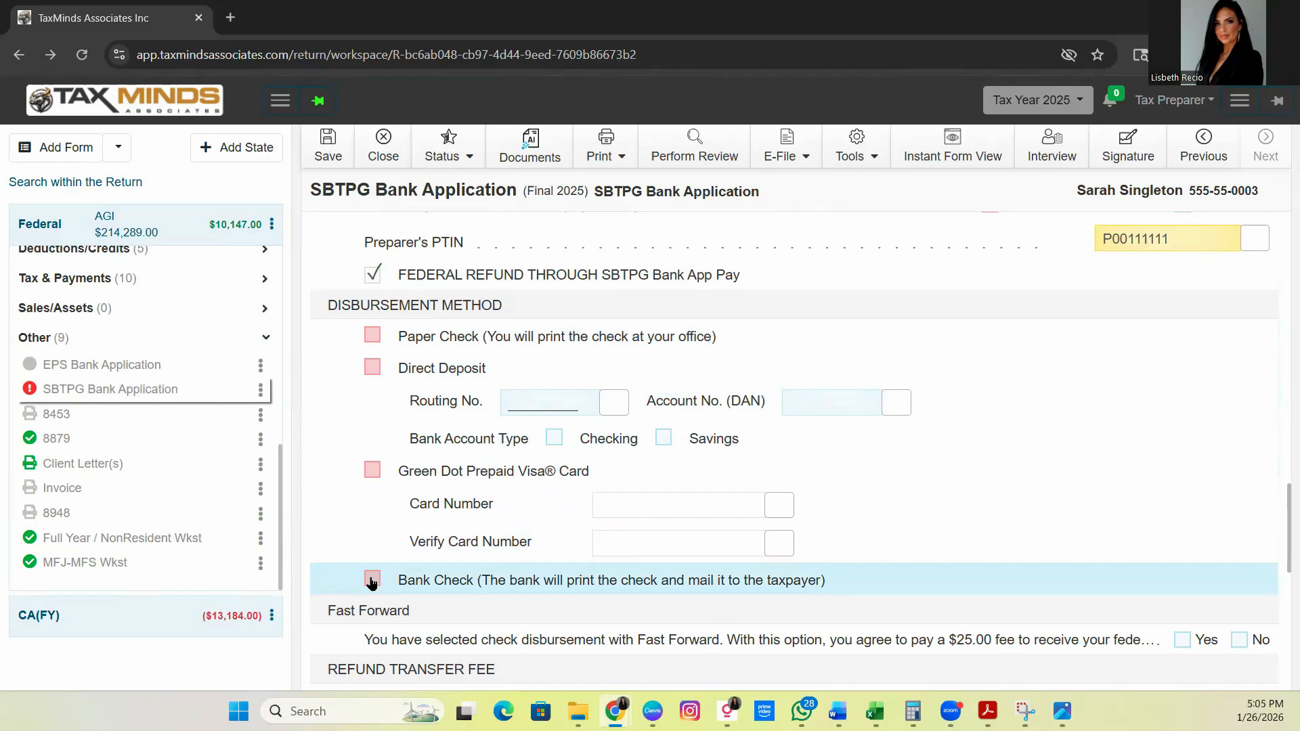
scroll(389, 567, "down", 2)
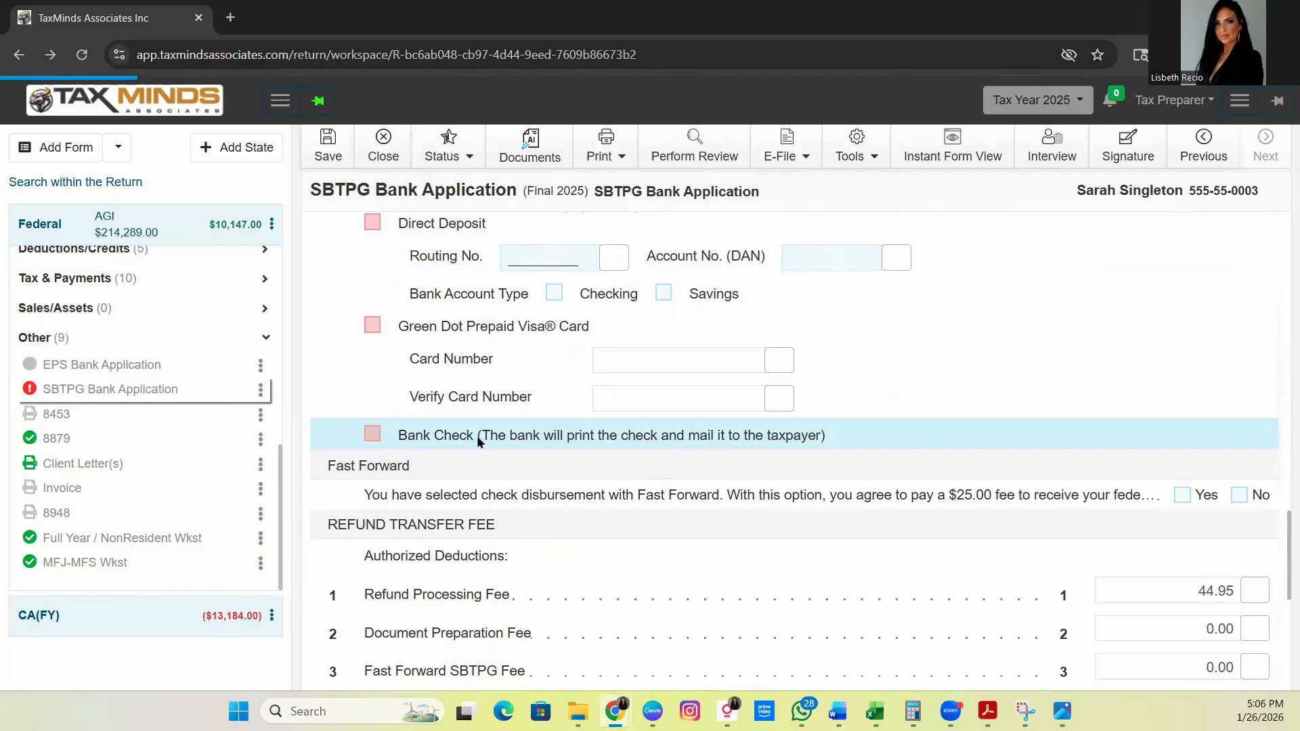
scroll(480, 450, "up", 2)
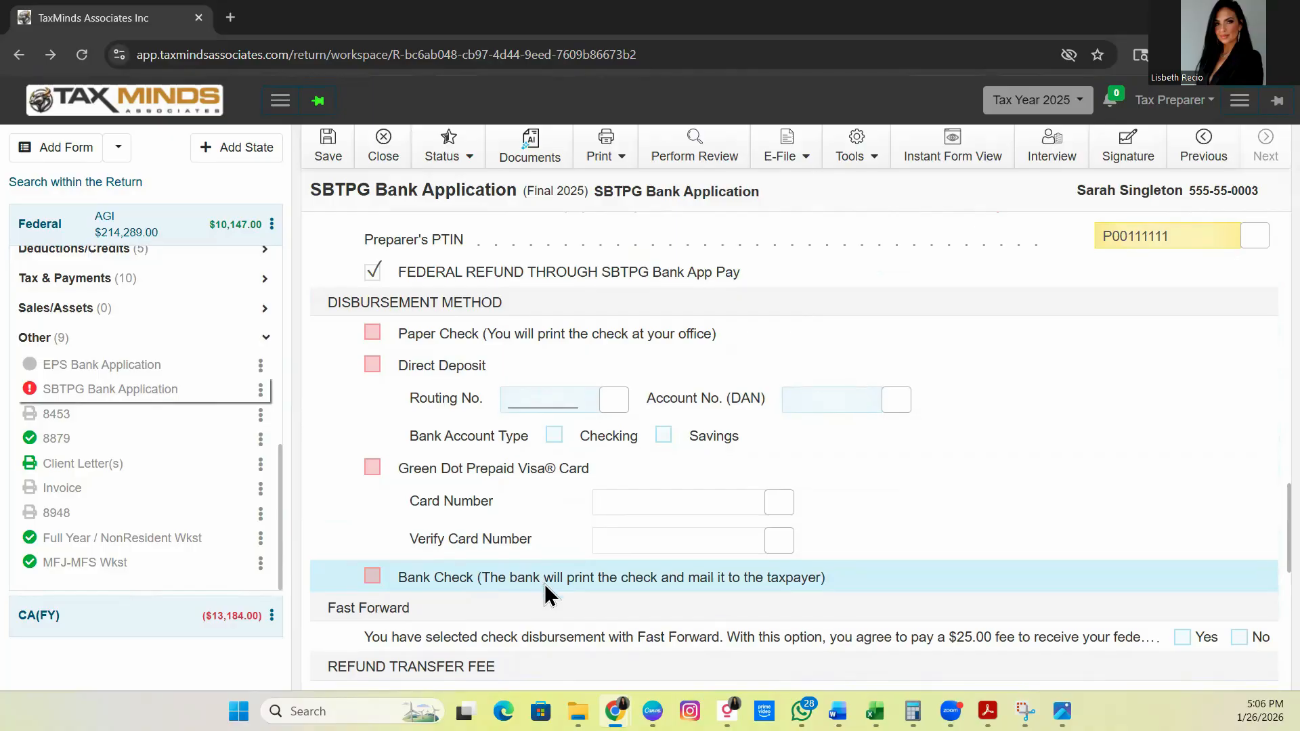
scroll(545, 589, "down", 2)
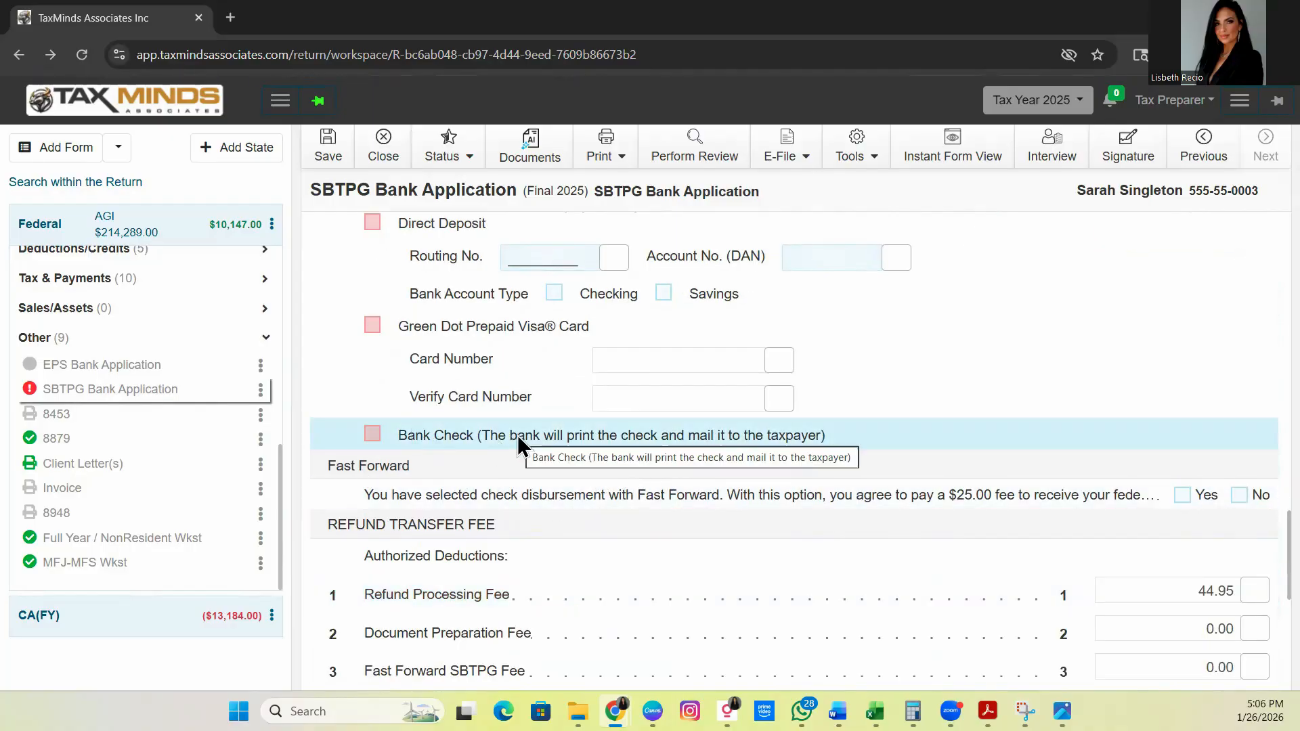
Examine the authorized deductions under Refund Transfer Fee and the projected check amounts
scroll(522, 447, "down", 2)
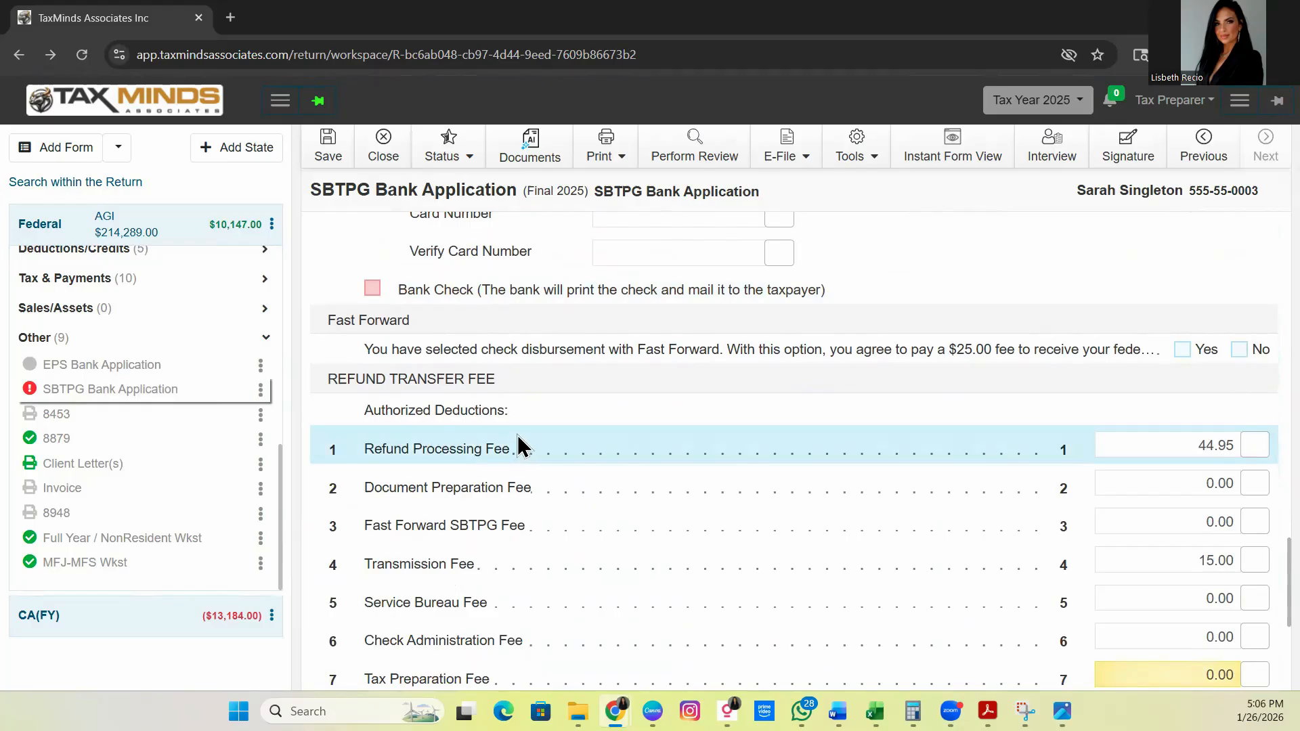
scroll(520, 440, "down", 2)
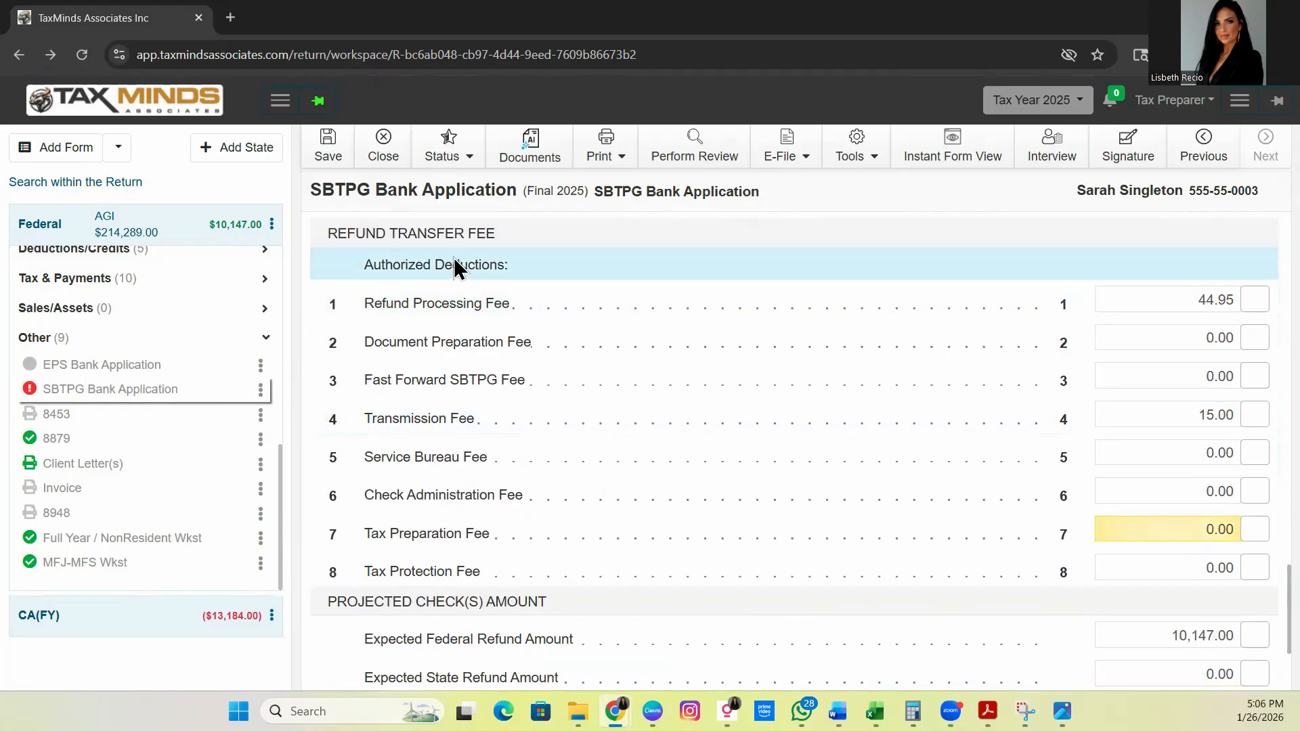
scroll(407, 380, "up", 2)
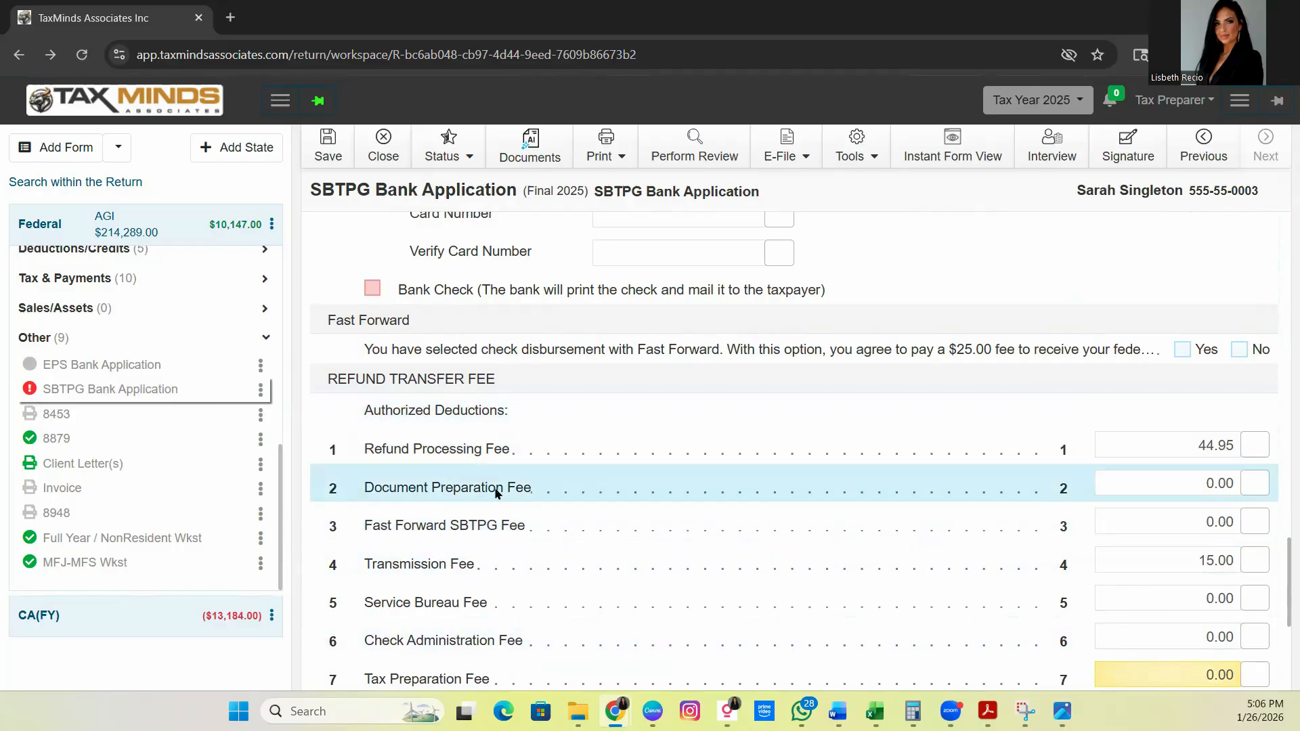
scroll(492, 495, "up", 2)
scroll(494, 498, "down", 5)
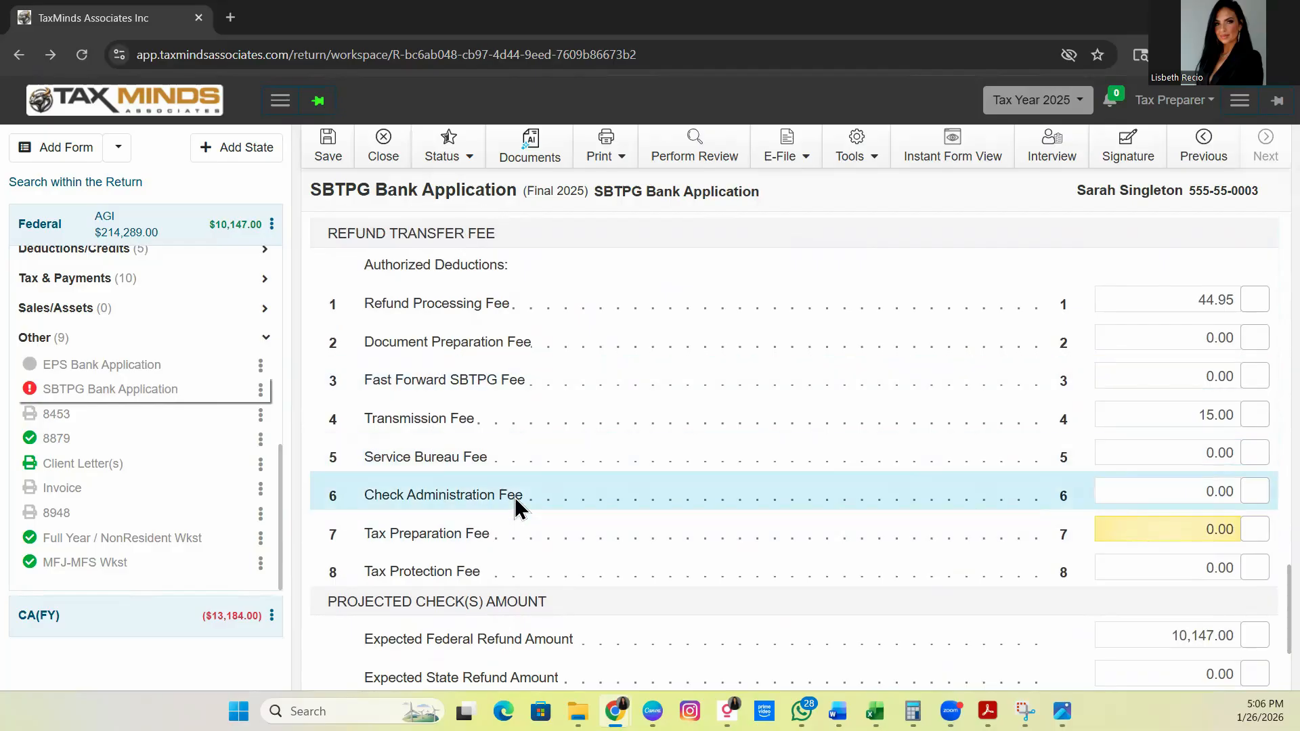
scroll(515, 497, "down", 2)
scroll(515, 497, "up", 2)
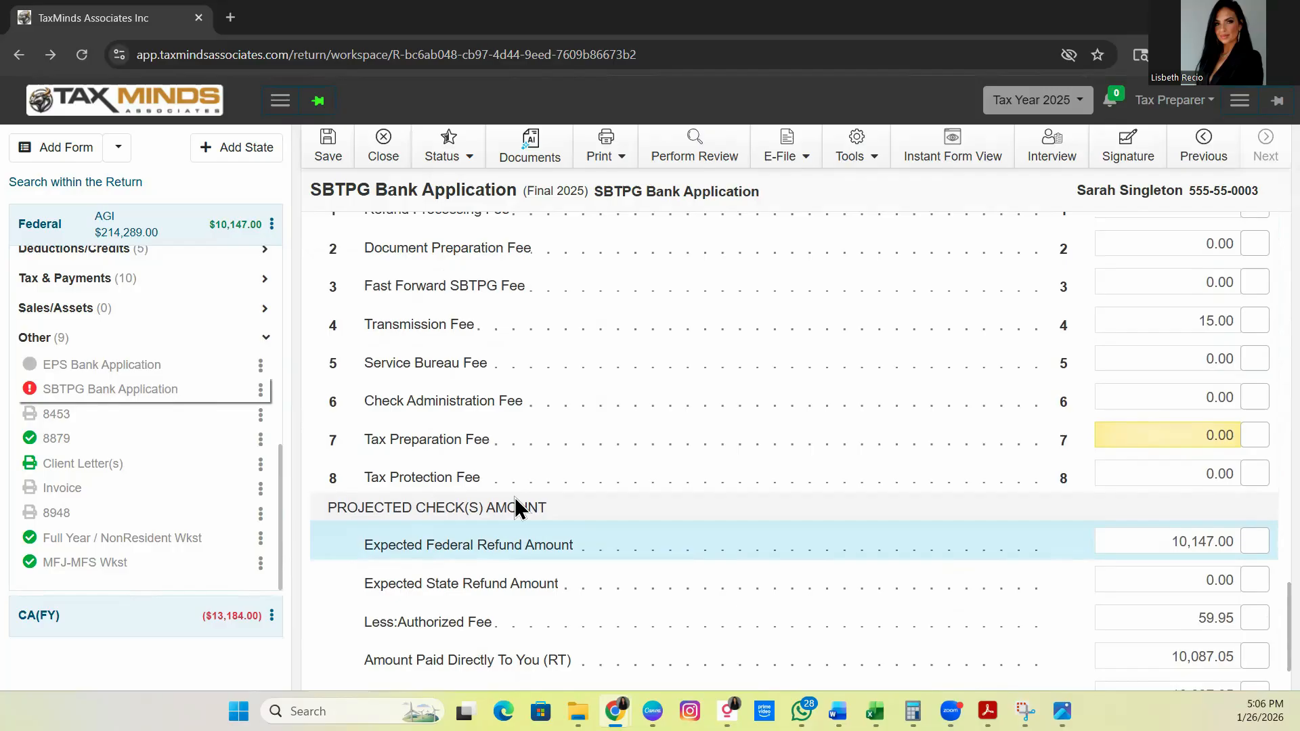
scroll(440, 483, "down", 2)
scroll(541, 484, "up", 2)
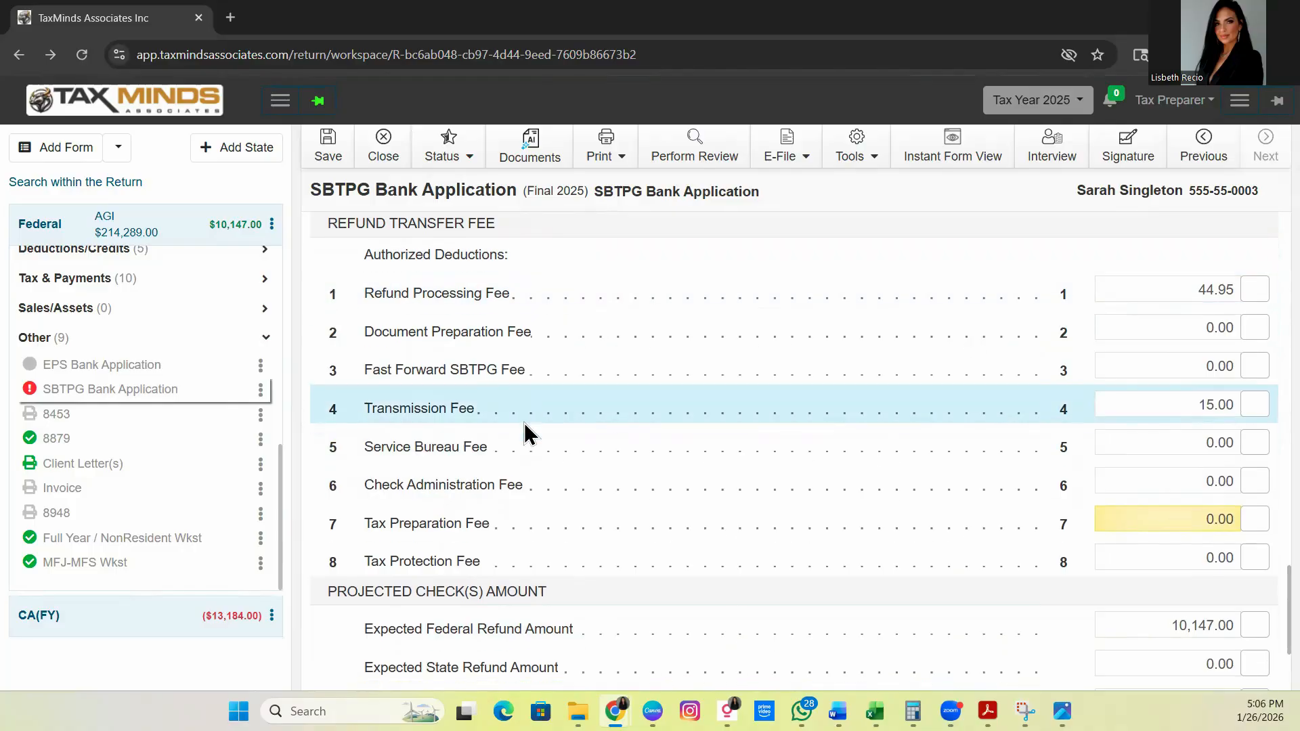
Mark the agreement to accept all terms and conditions expressed in each pdf/contract file
scroll(522, 420, "down", 2)
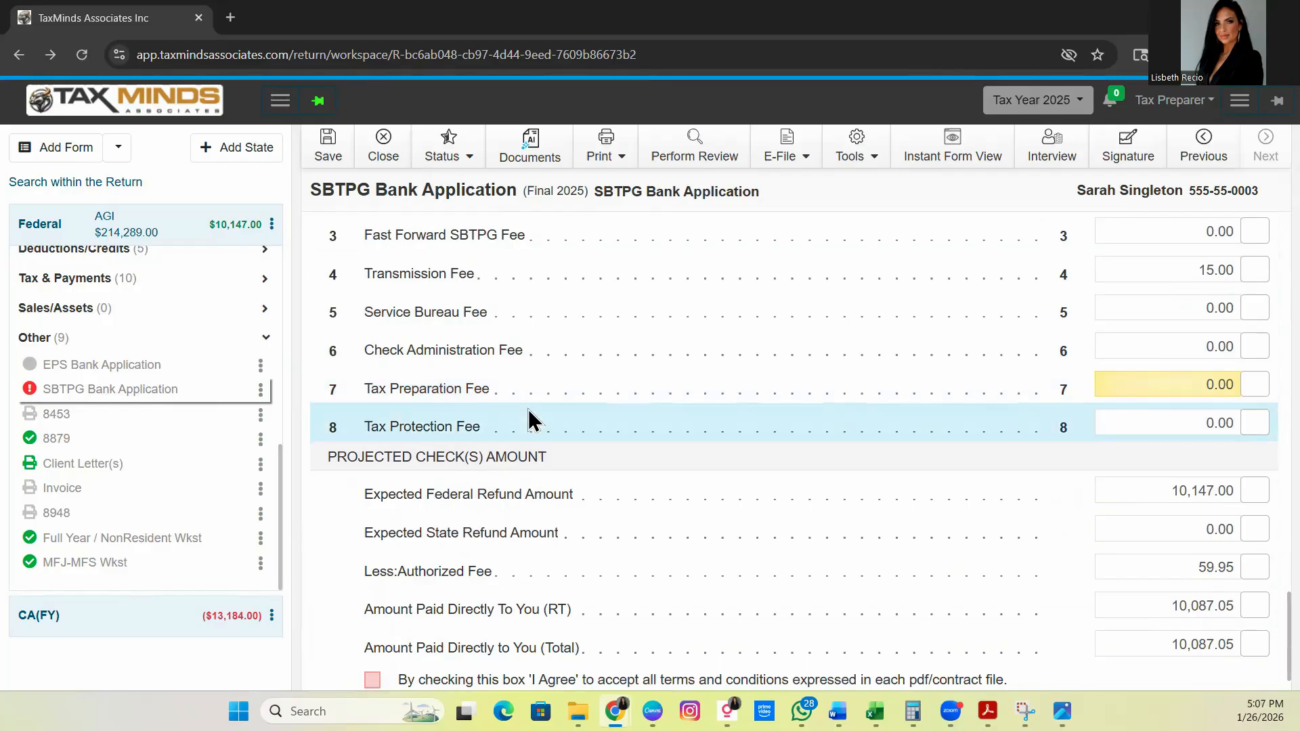
scroll(528, 422, "down", 1)
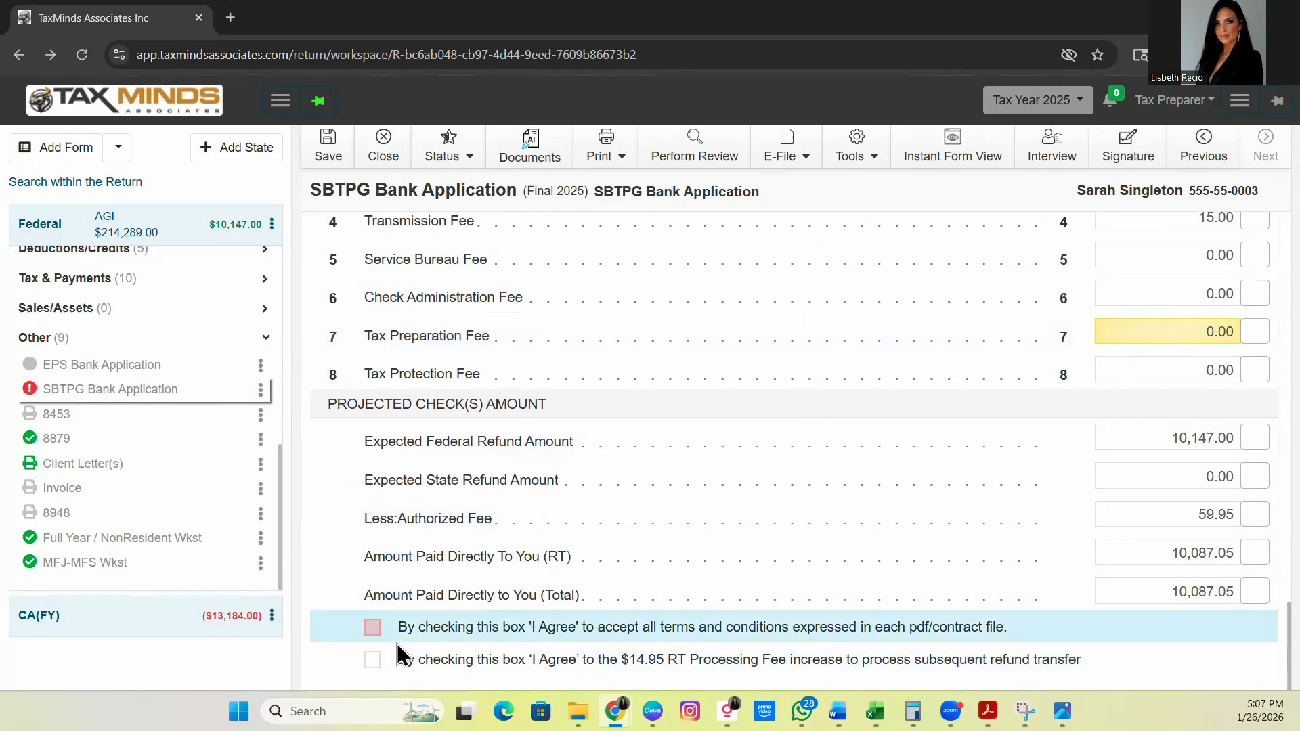
left_click(372, 627)
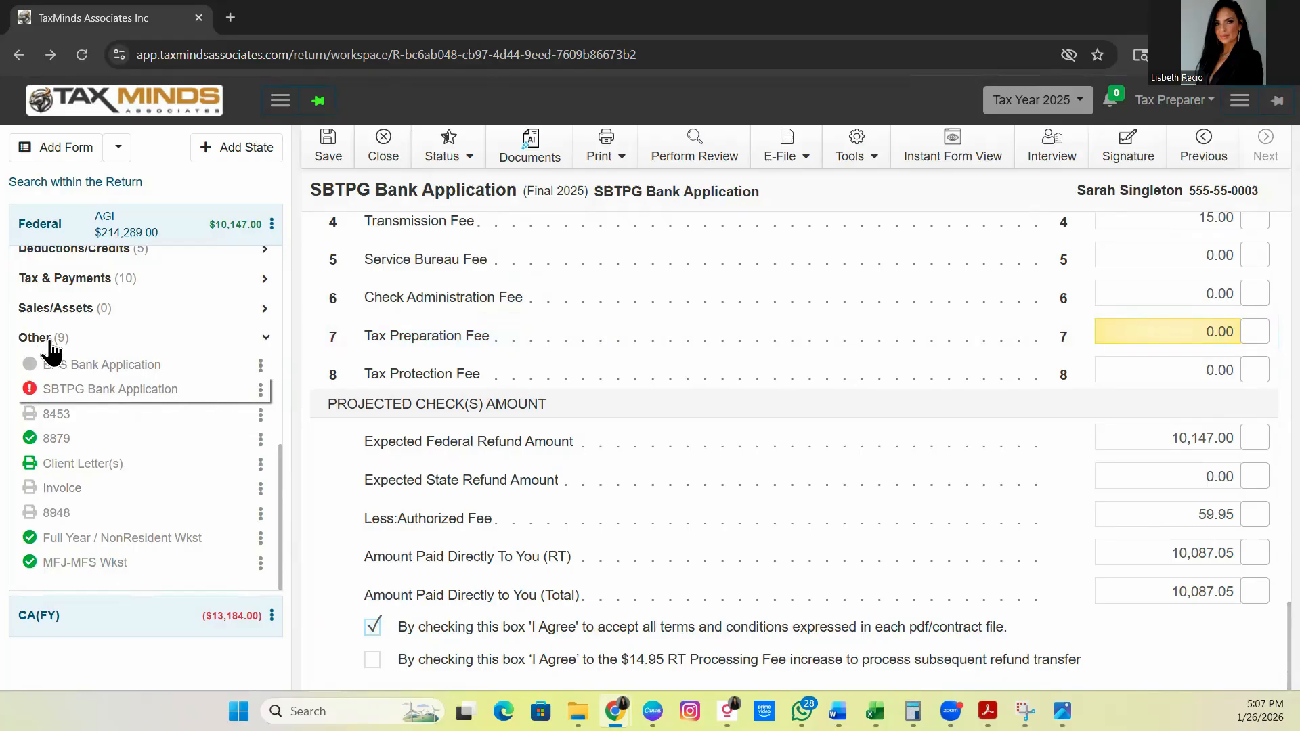
Open the Invoice form of the federal return and apply the Default Price list to the form charges
left_click(46, 487)
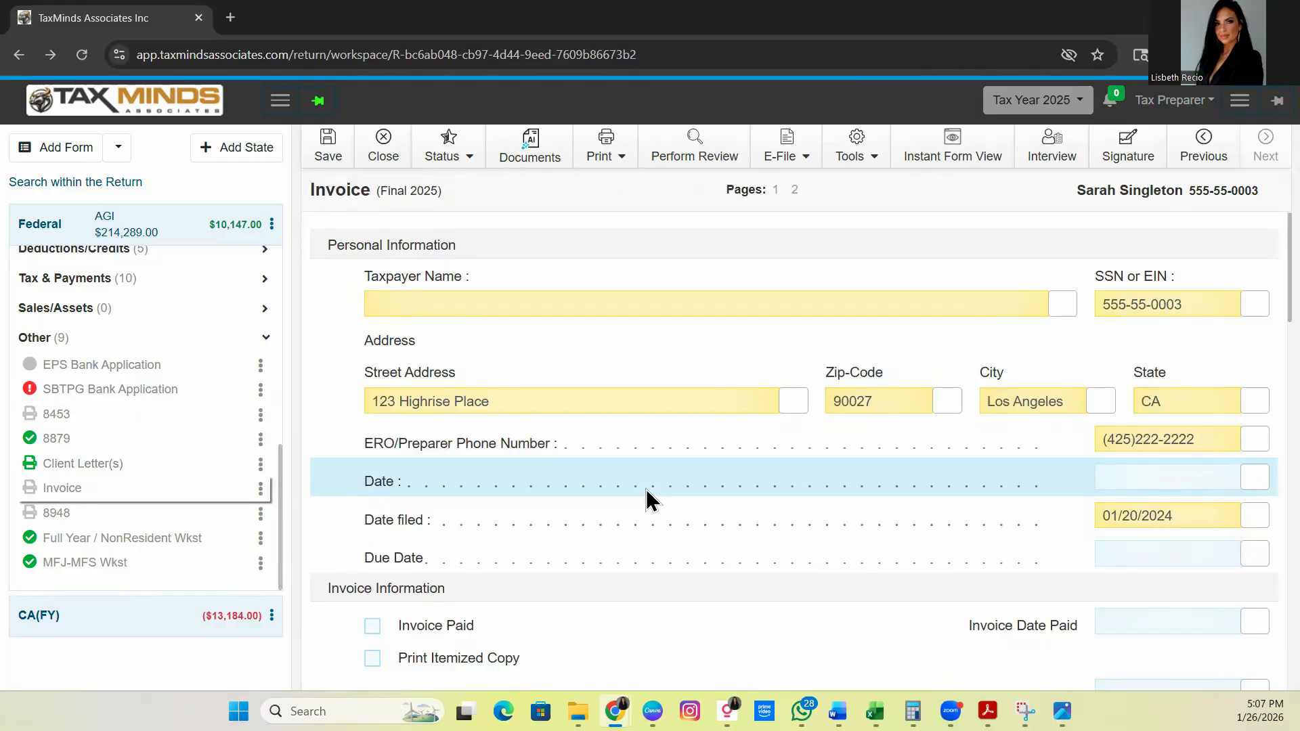
scroll(652, 508, "down", 5)
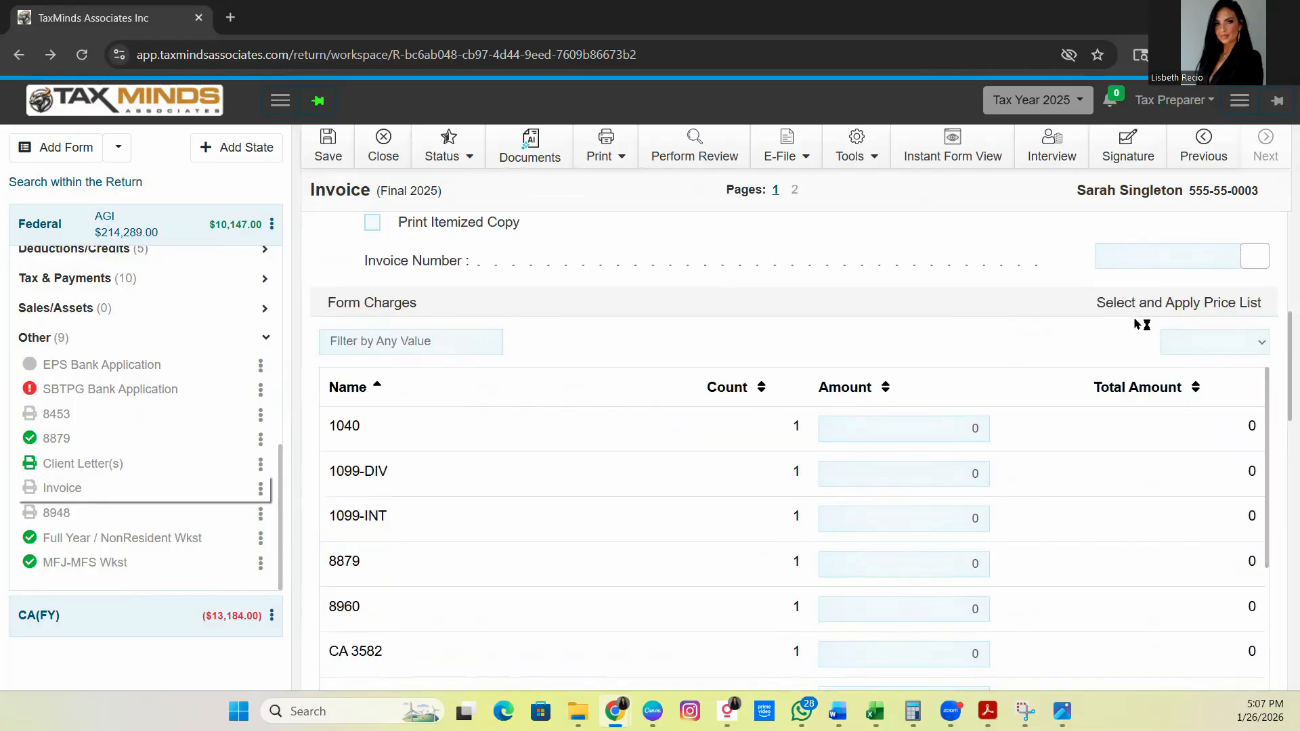
left_click(1184, 344)
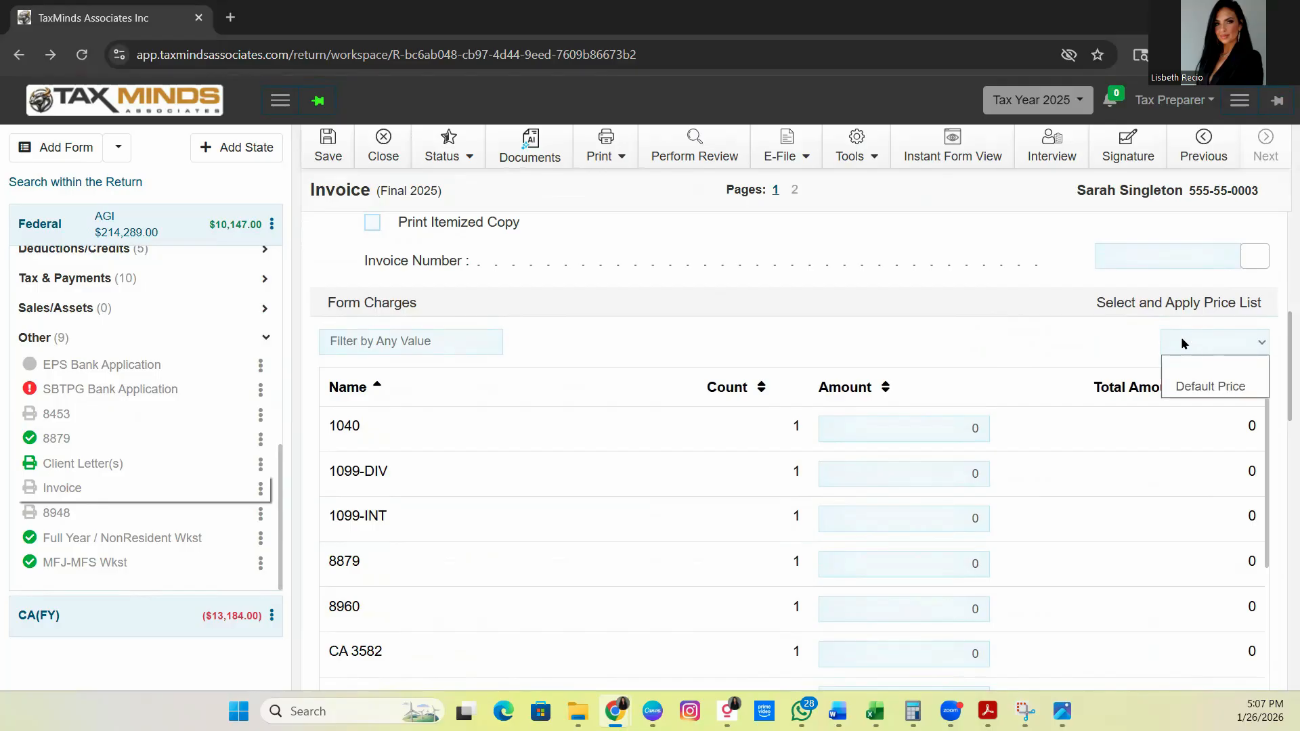
left_click(1191, 386)
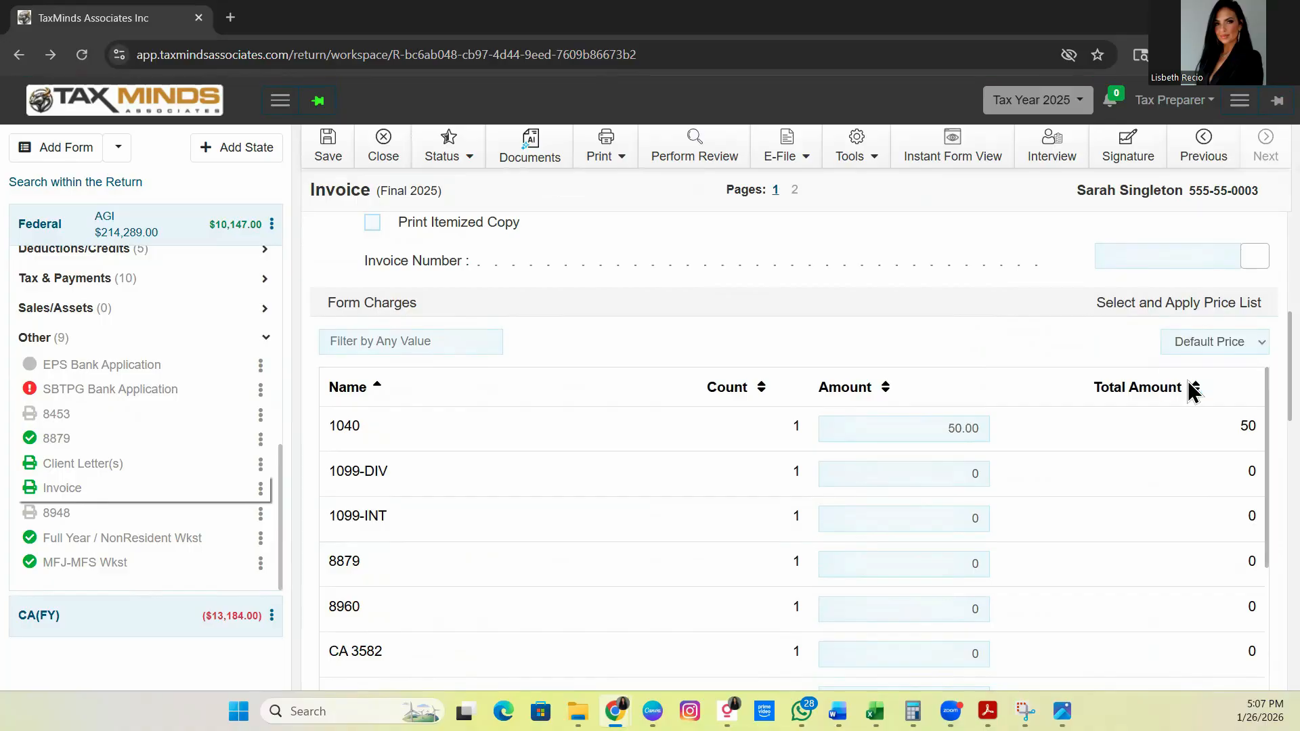
Look through the invoice's form charges and reset the price list selection to blank
scroll(1081, 438, "down", 5)
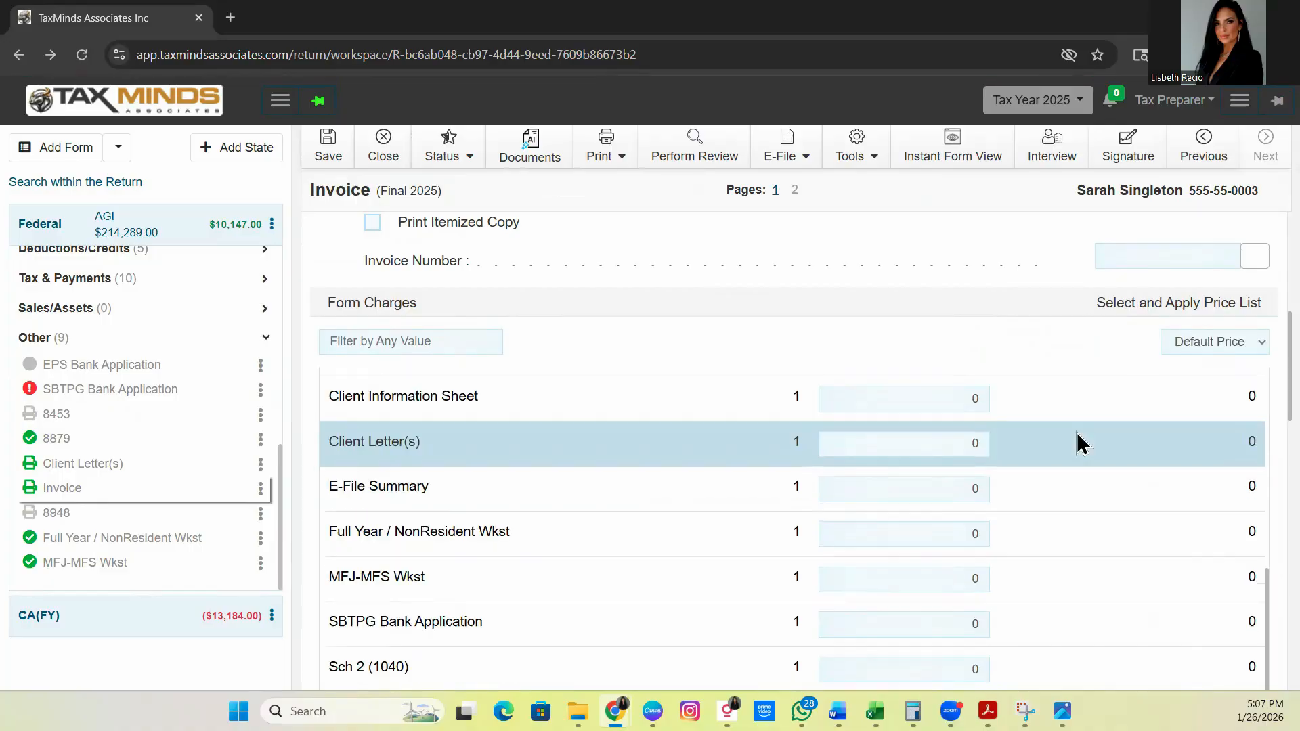
scroll(1118, 515, "down", 5)
scroll(1071, 457, "up", 10)
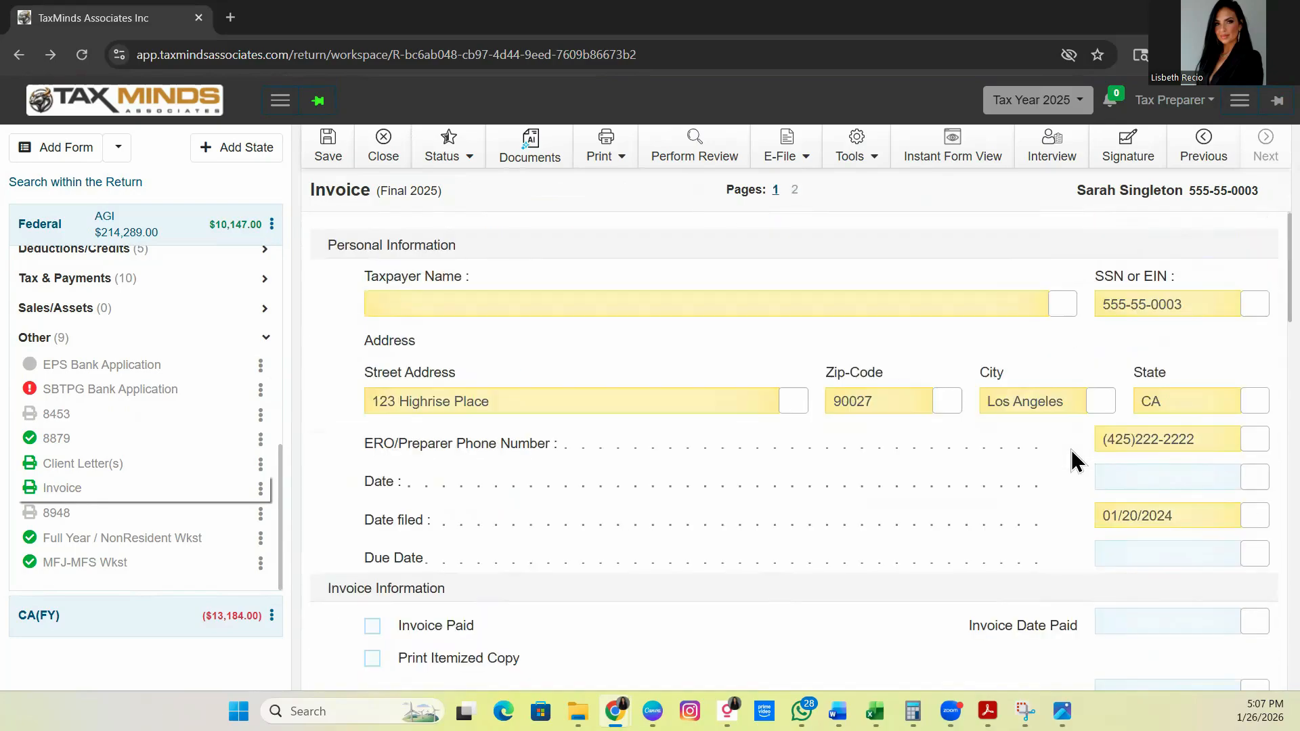
scroll(1078, 461, "down", 5)
scroll(1051, 517, "up", 6)
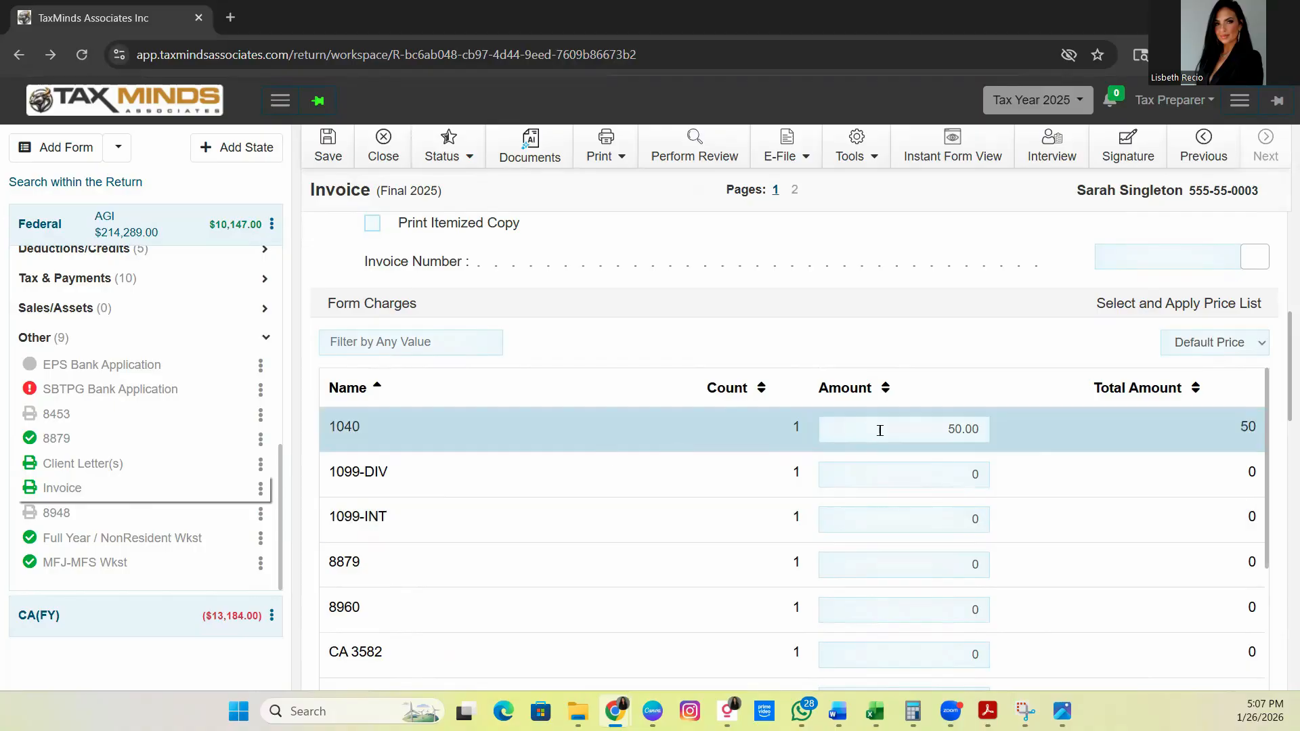
left_click(1199, 347)
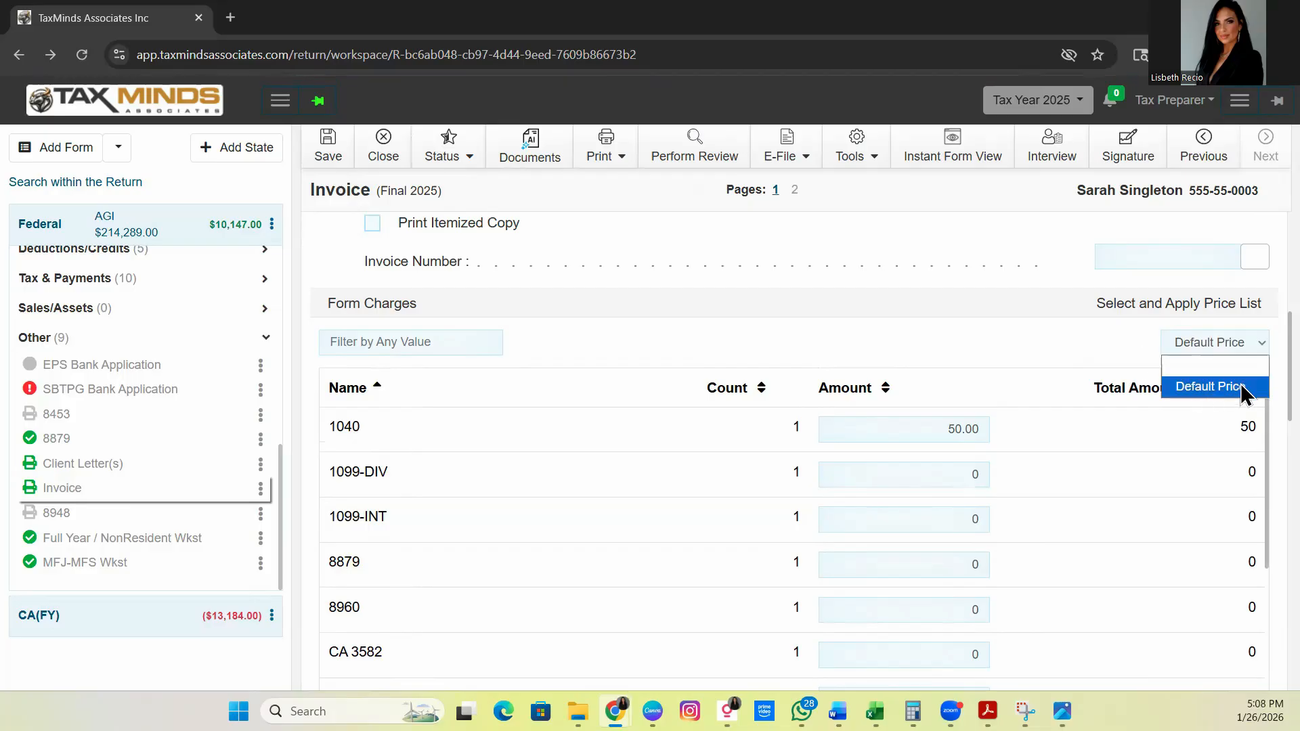
left_click(1206, 367)
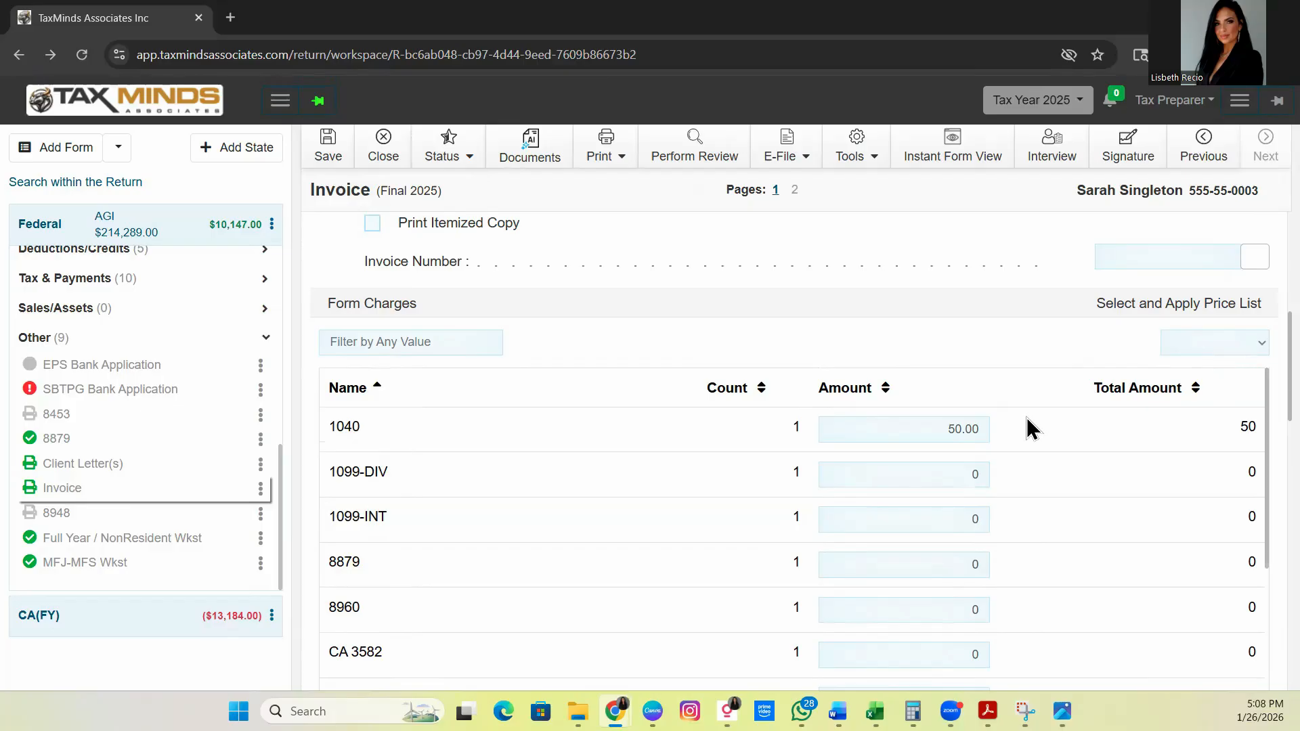
Set the amount charged for form 1040 to 650 and check the invoice's total charges
left_click(901, 426)
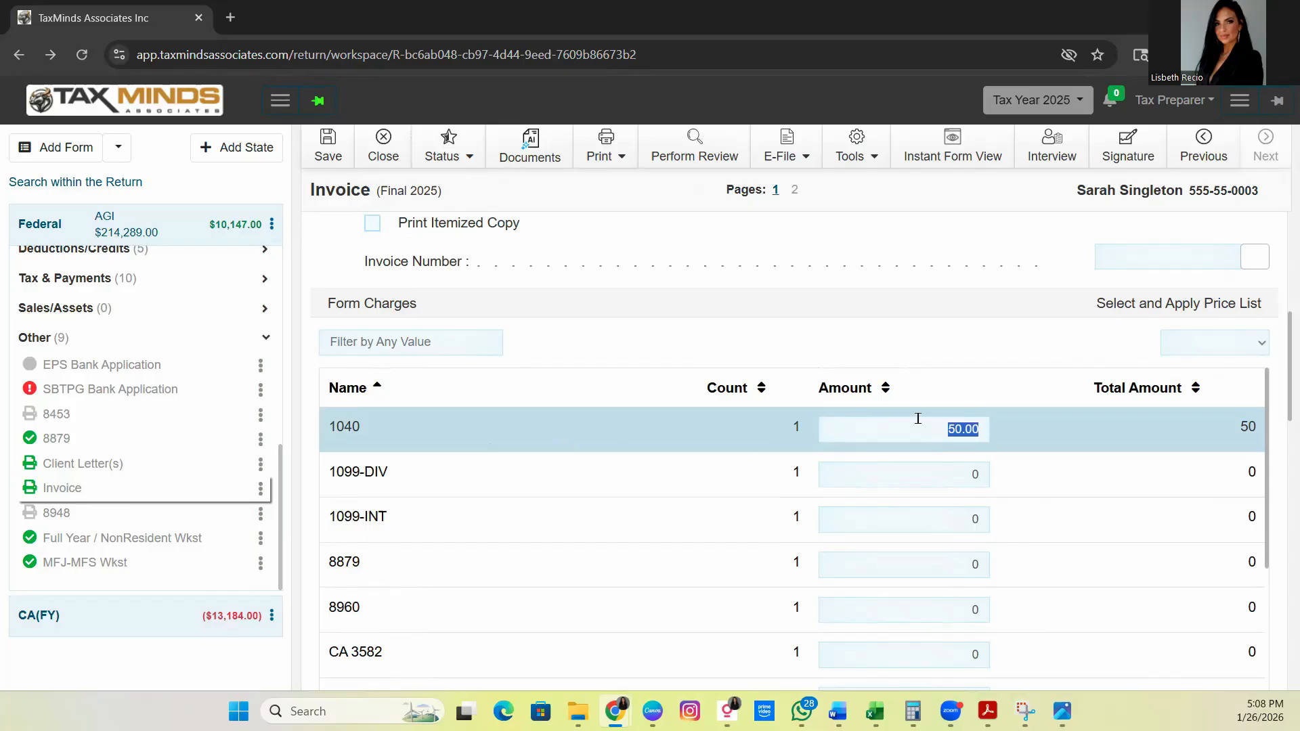
type("650")
left_click(943, 393)
scroll(930, 534, "down", 5)
scroll(932, 535, "down", 15)
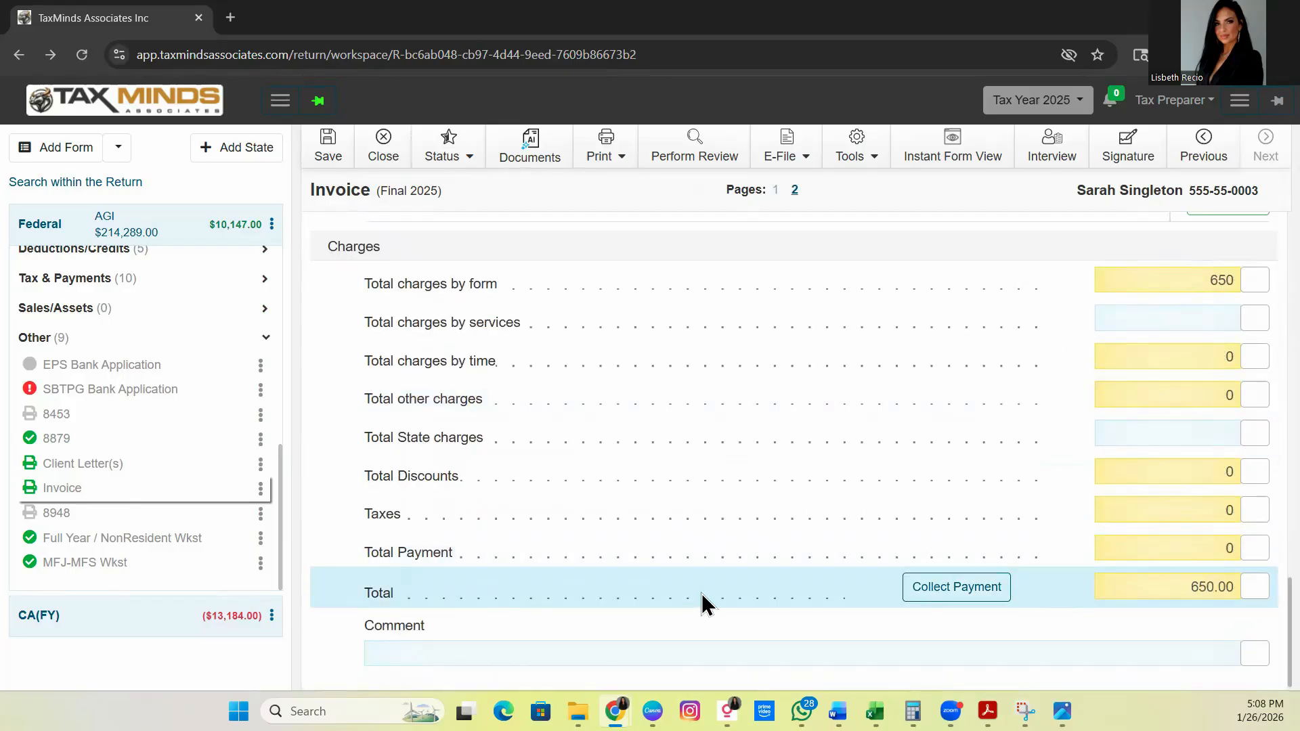
Print the Invoice form
scroll(704, 602, "up", 12)
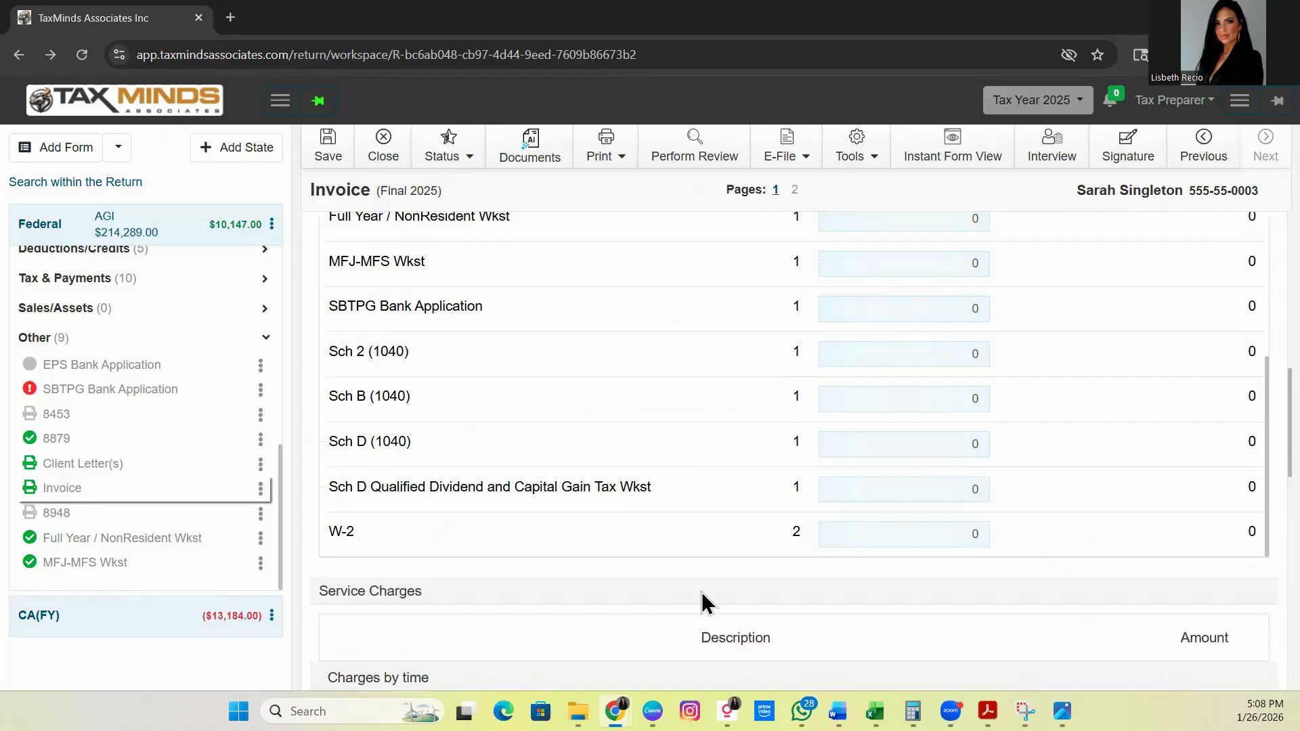
scroll(704, 603, "up", 12)
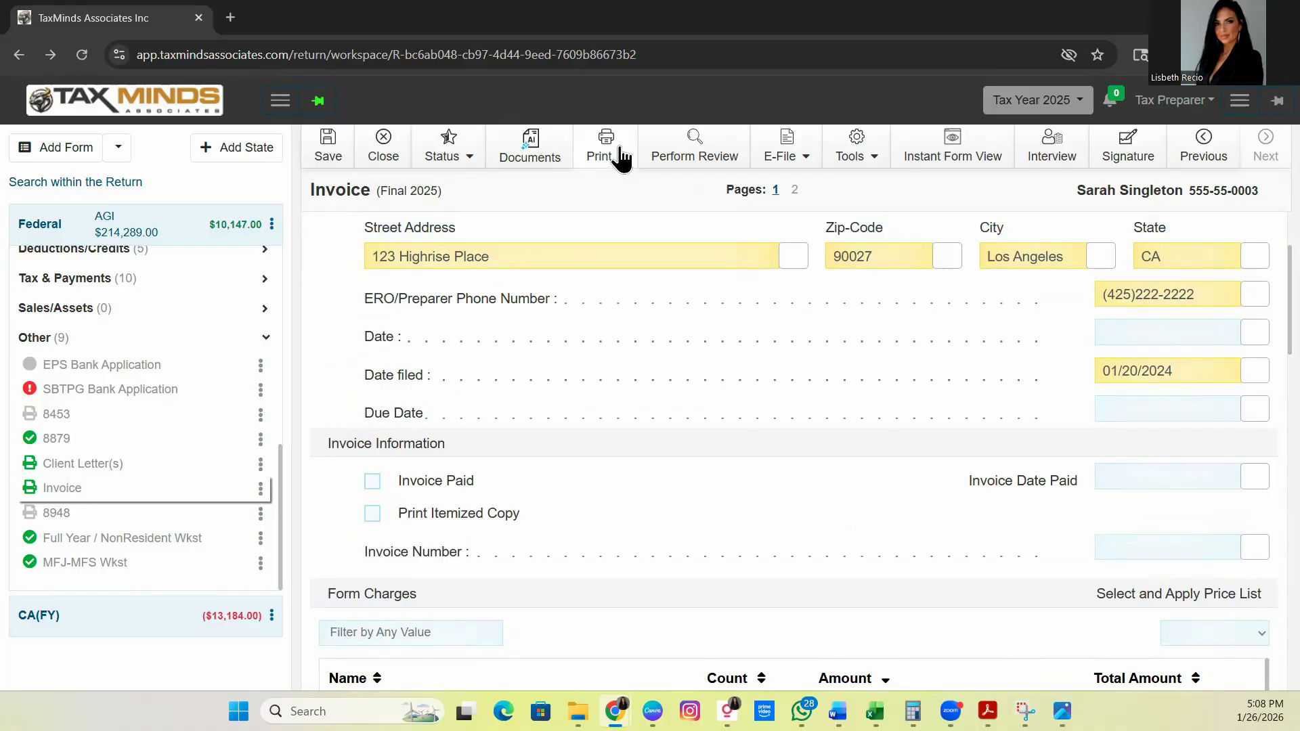
left_click(620, 156)
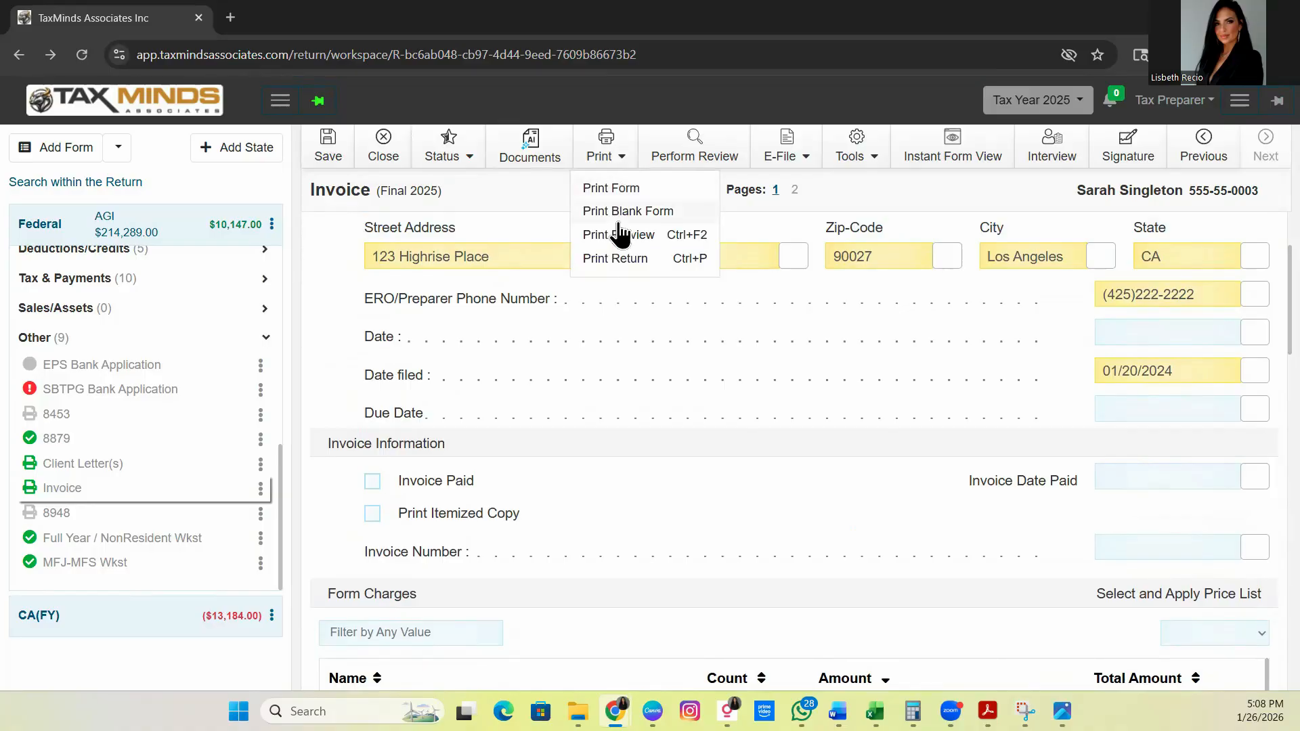
left_click(618, 192)
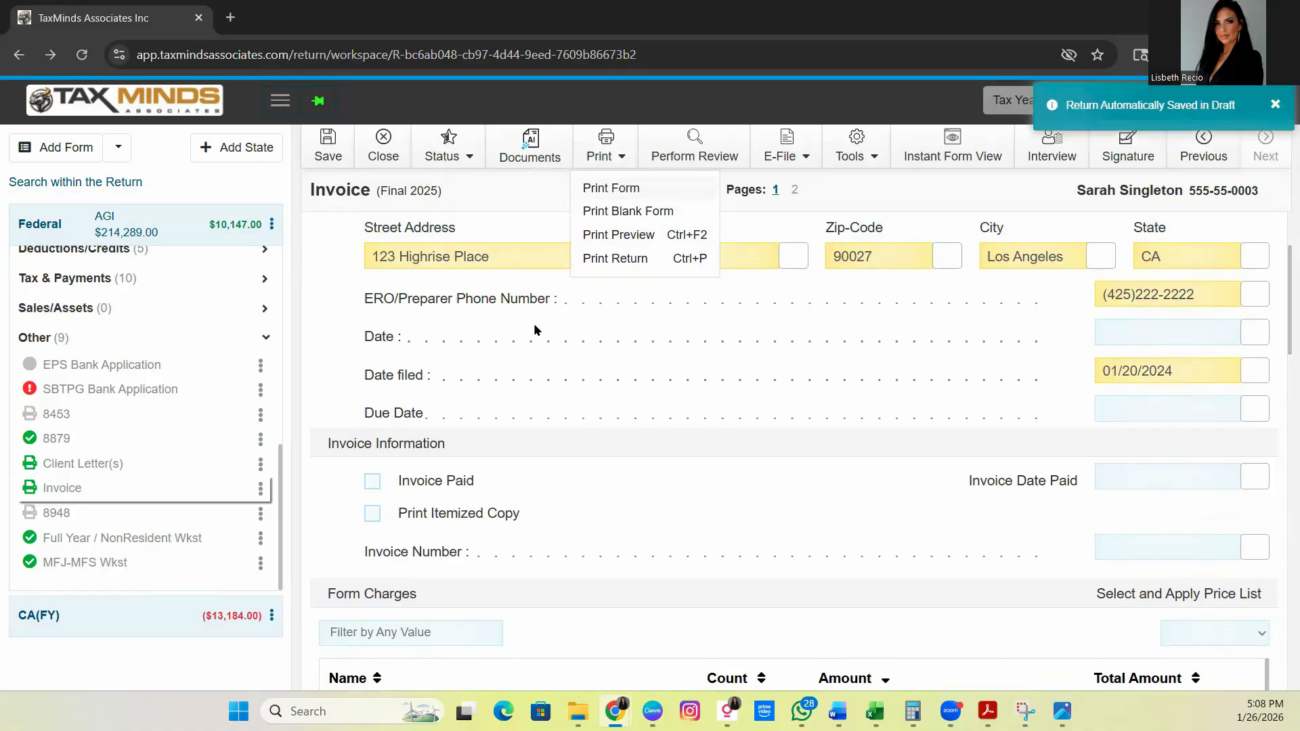
Save the return's changes, print the invoice as a PDF without a password, and review its charges and balance due
left_click(620, 189)
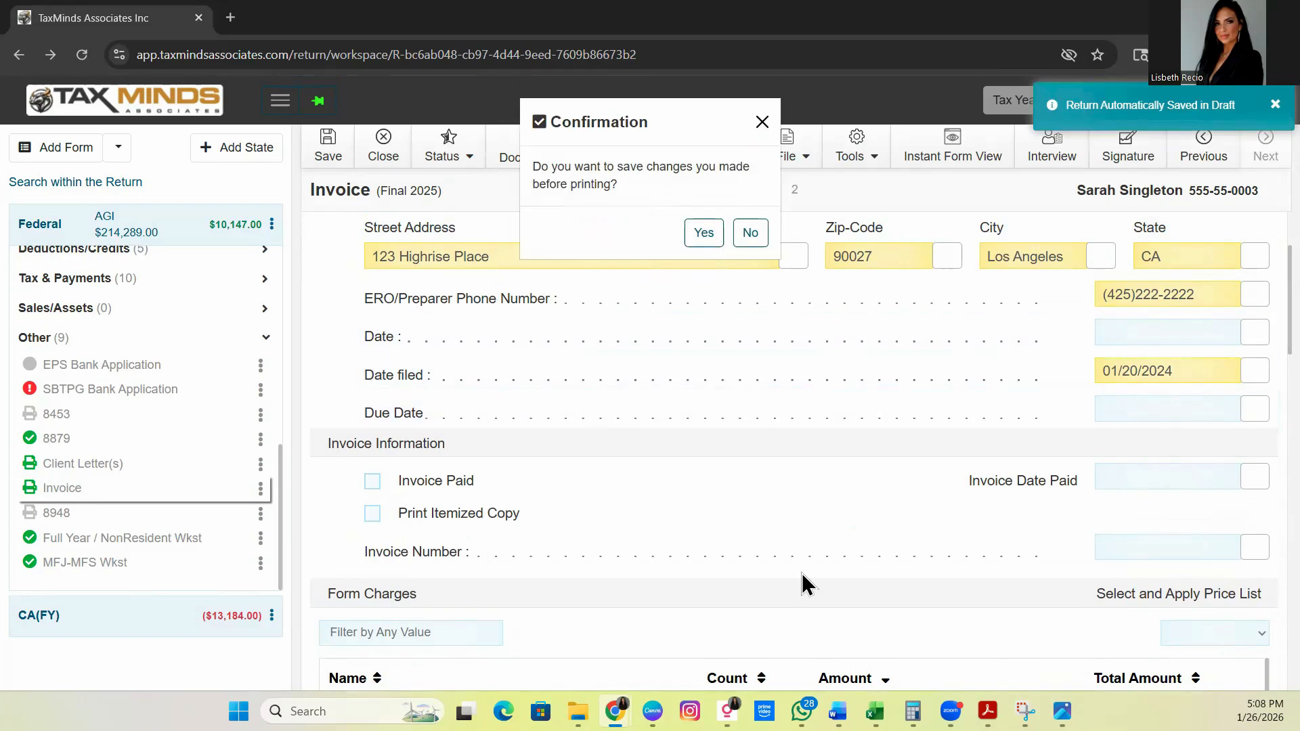
left_click(704, 232)
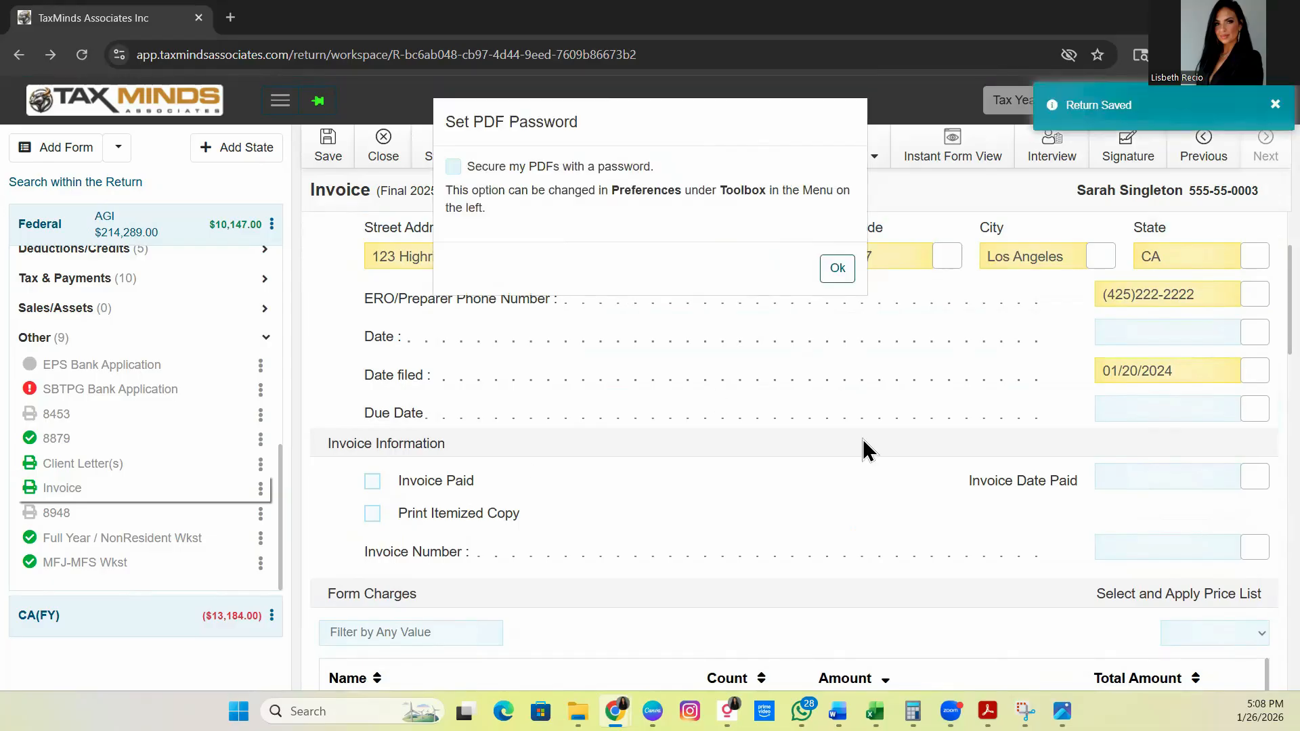
left_click(838, 268)
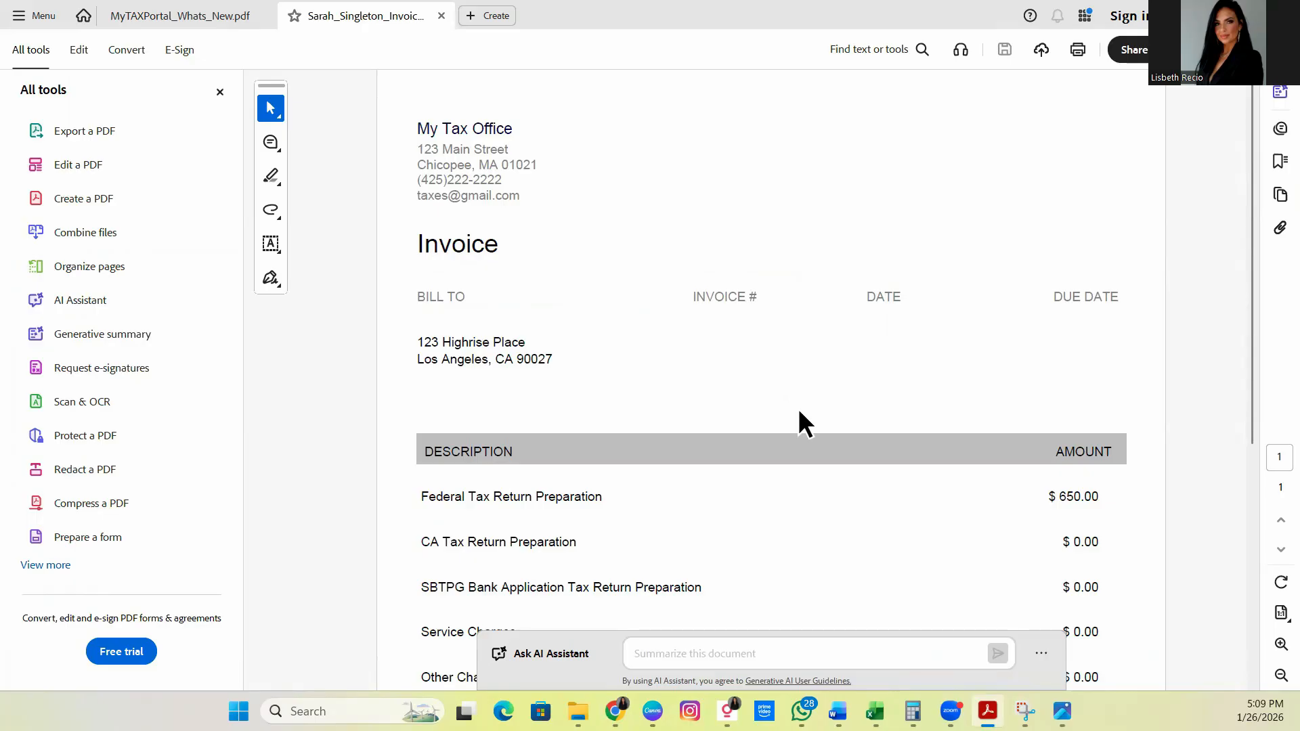
scroll(799, 412, "down", 5)
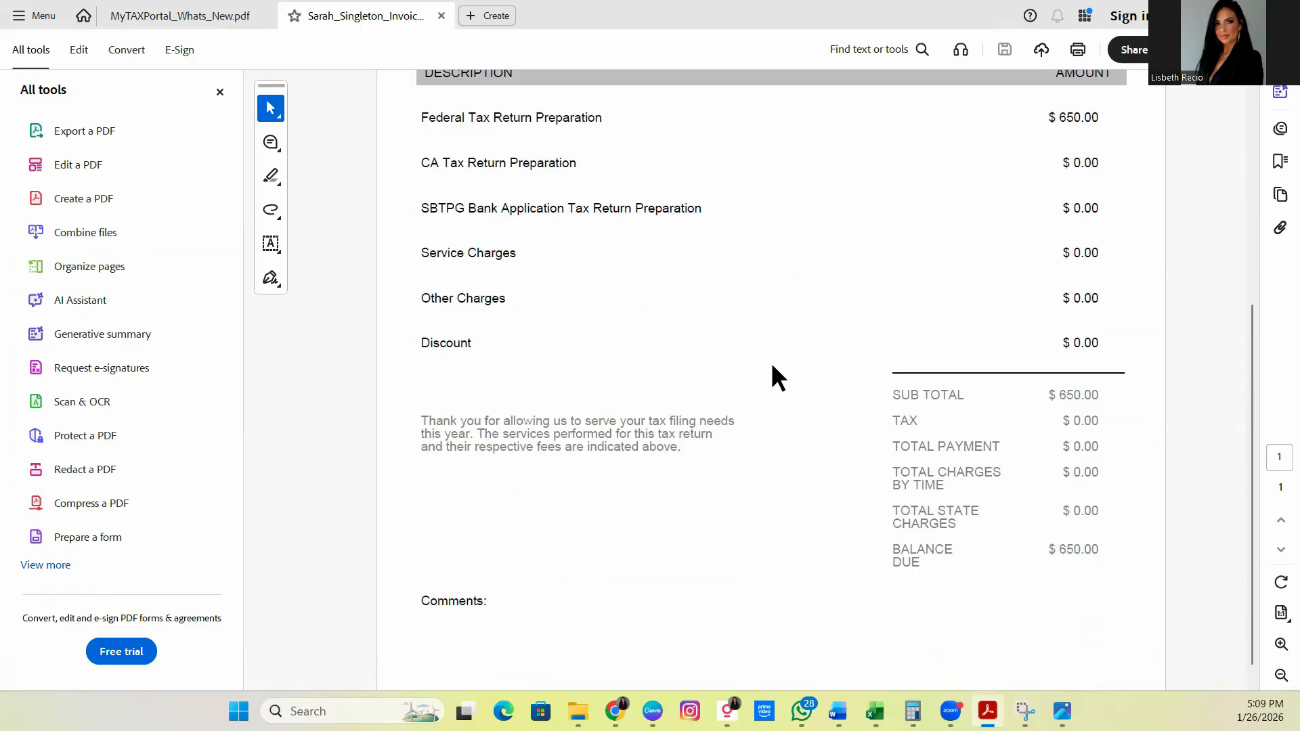
scroll(798, 408, "up", 1)
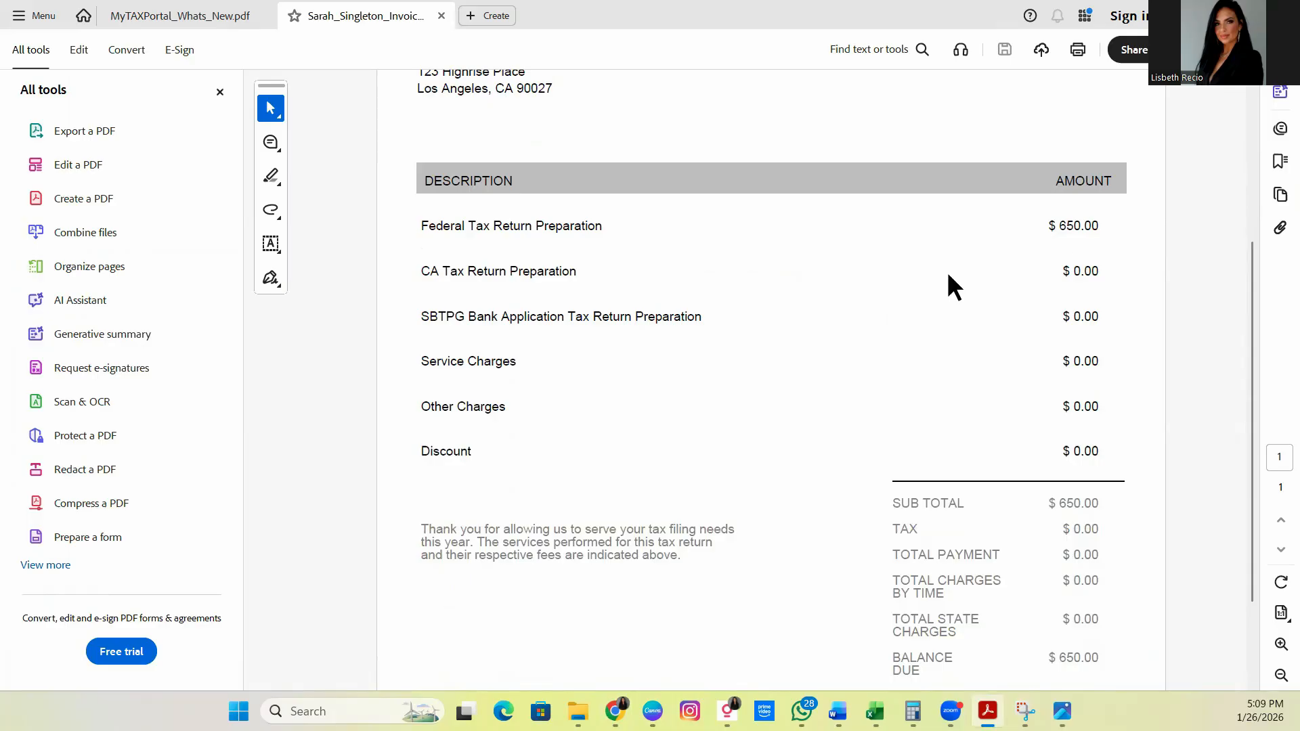
scroll(977, 383, "down", 1)
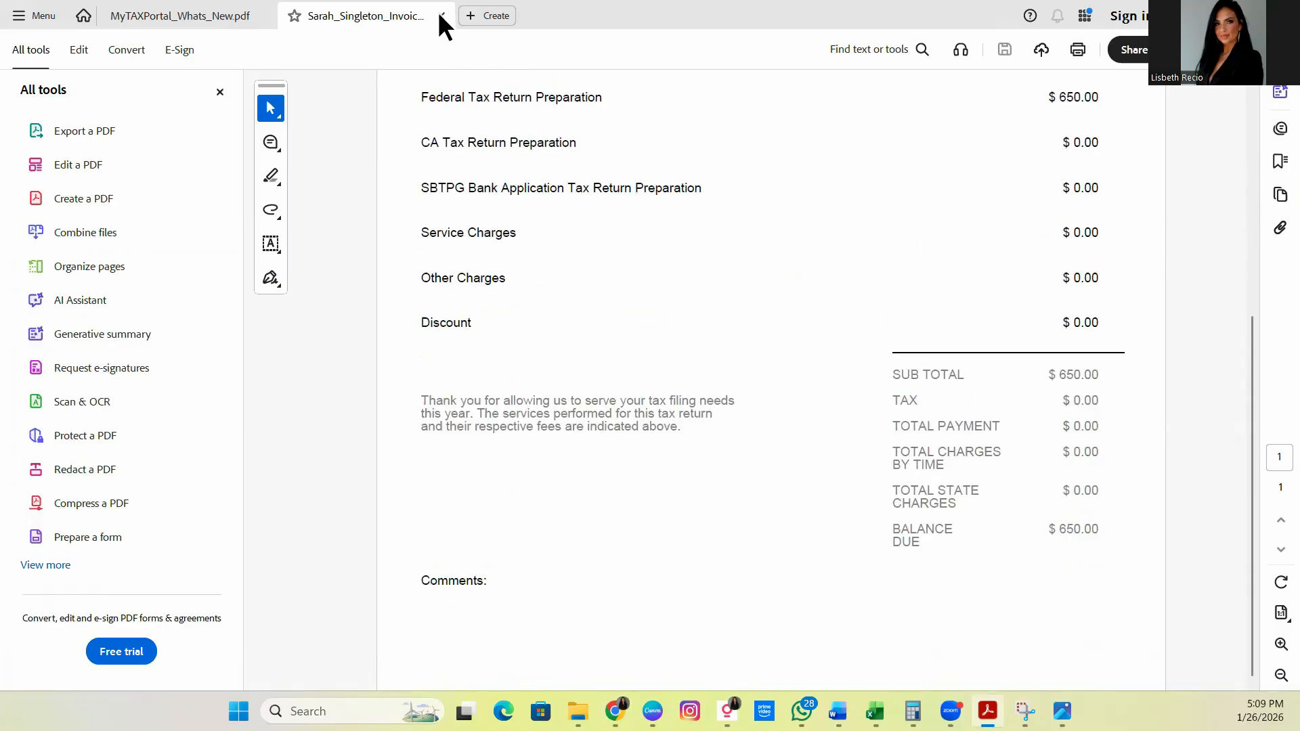
Switch back to the tax return in the browser and review the Invoice's other charges, discounts, taxes, payments and total charges
key("alt+Tab")
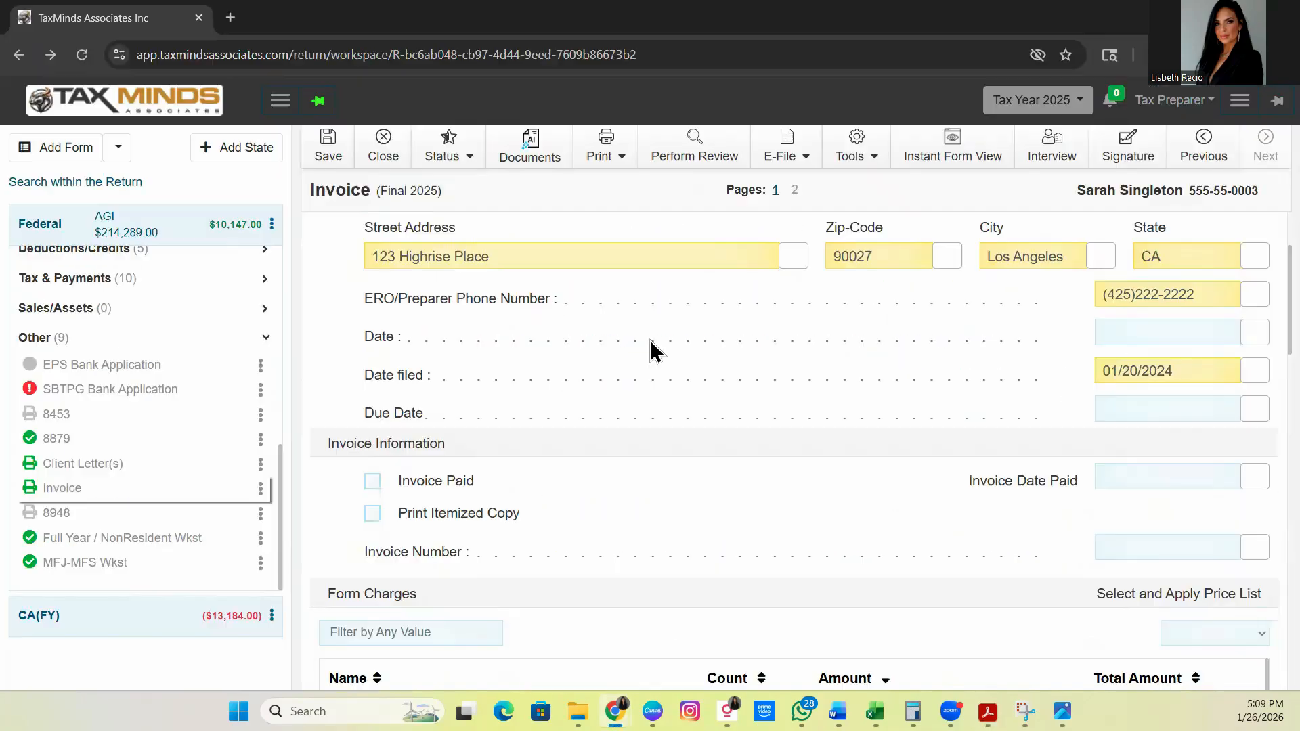
scroll(830, 447, "down", 10)
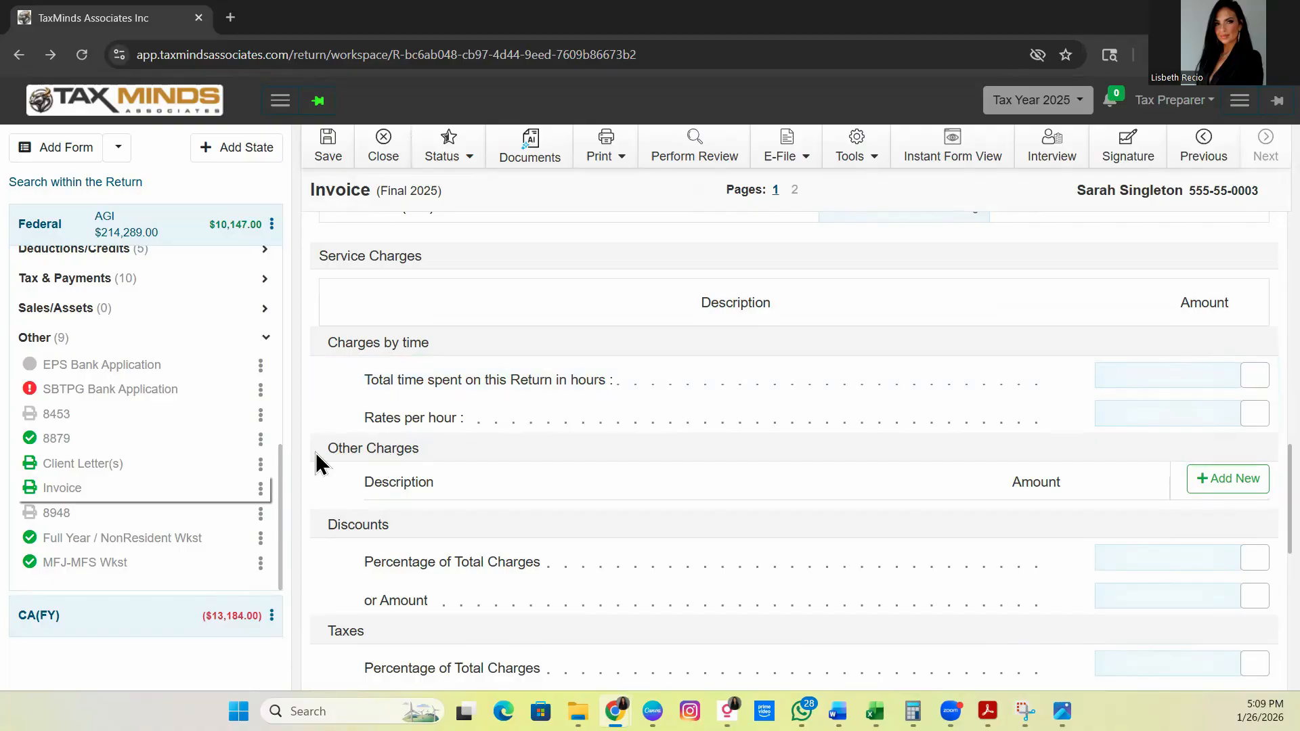
scroll(711, 491, "down", 2)
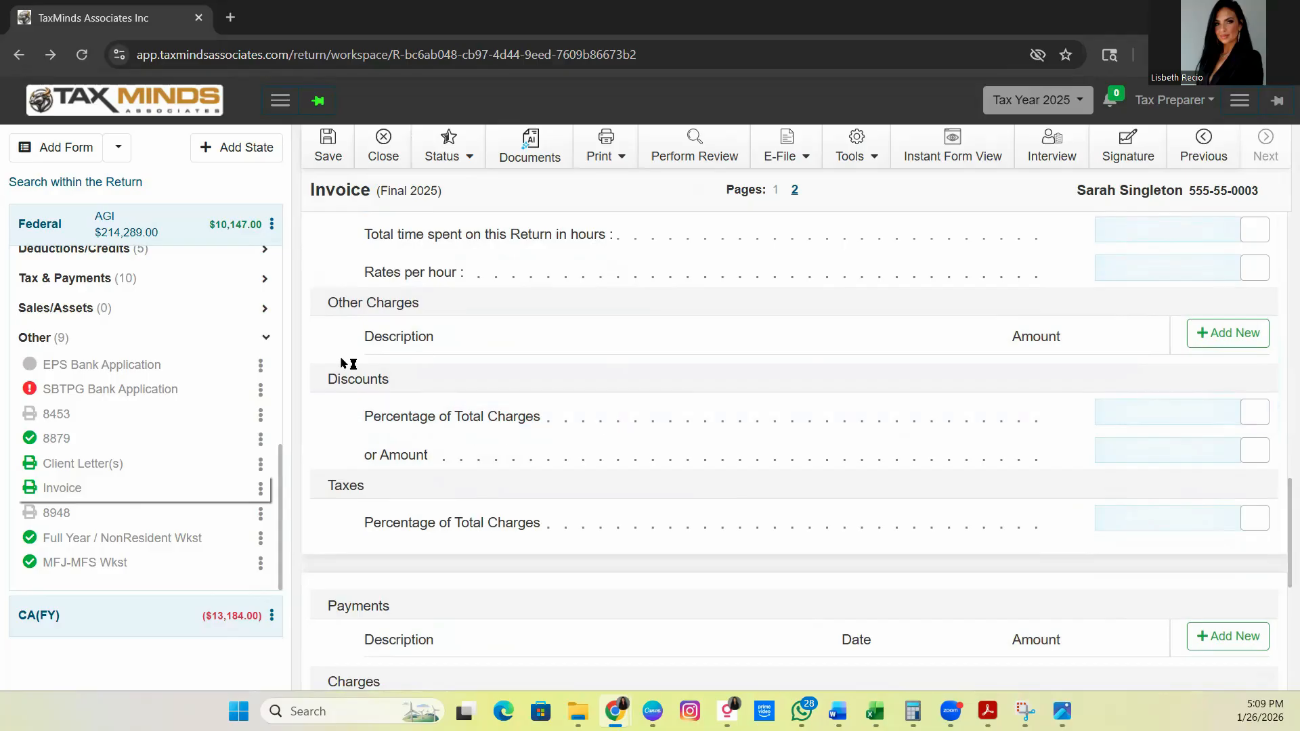
scroll(474, 484, "down", 5)
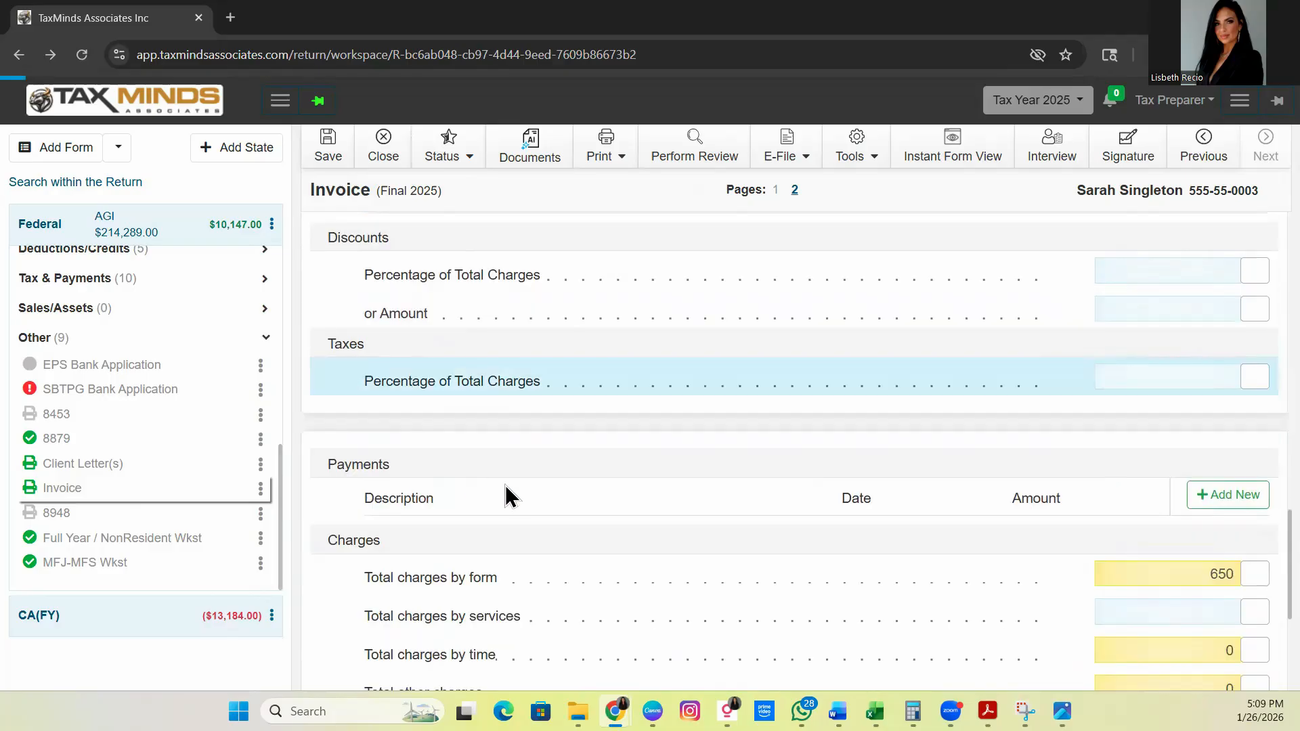
scroll(529, 400, "down", 2)
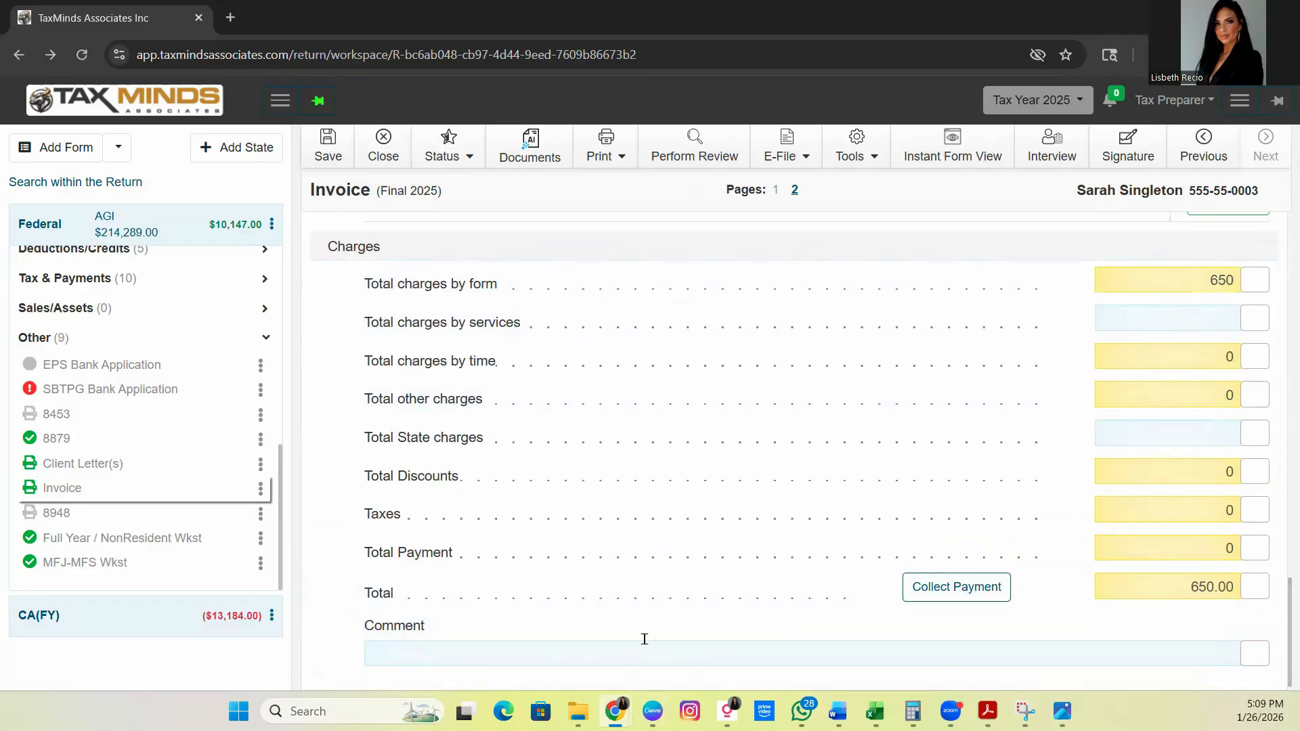
scroll(703, 582, "down", 1)
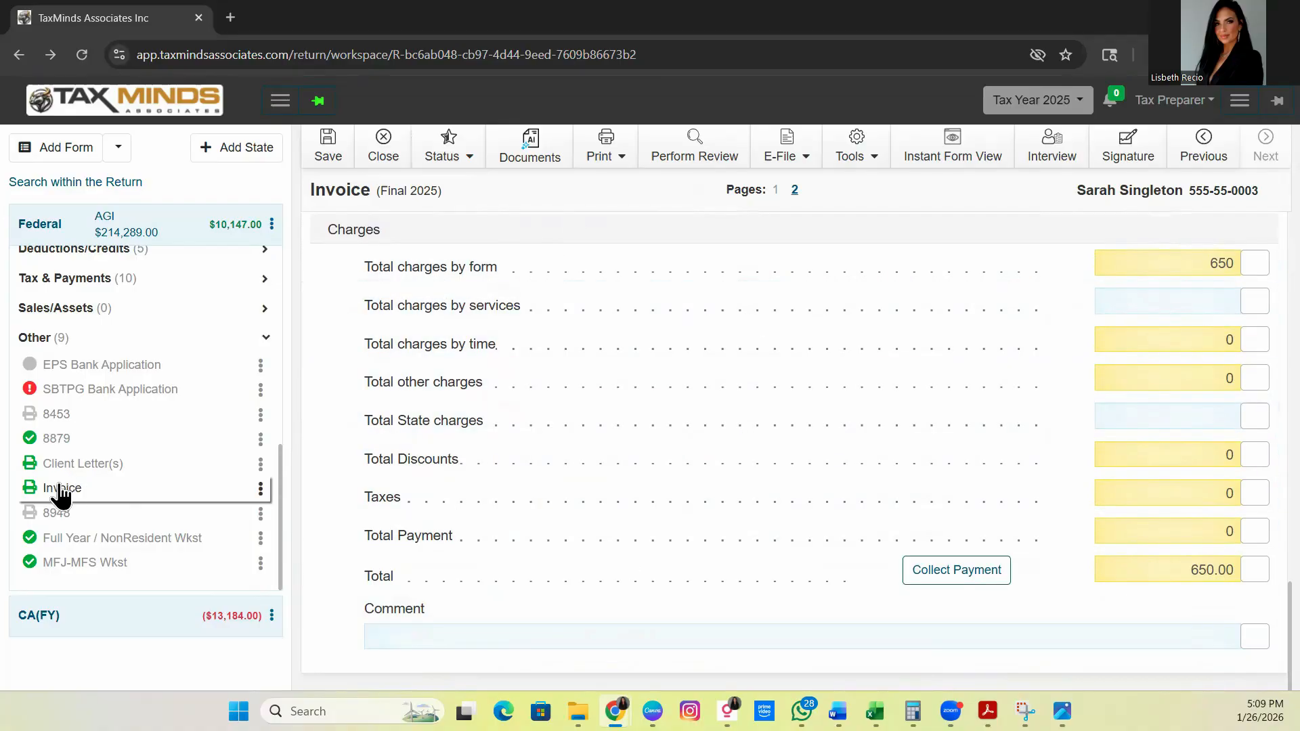
Open the SBTPG Bank Application and check the tax preparation fee, other refund transfer fees and projected check amounts
left_click(107, 391)
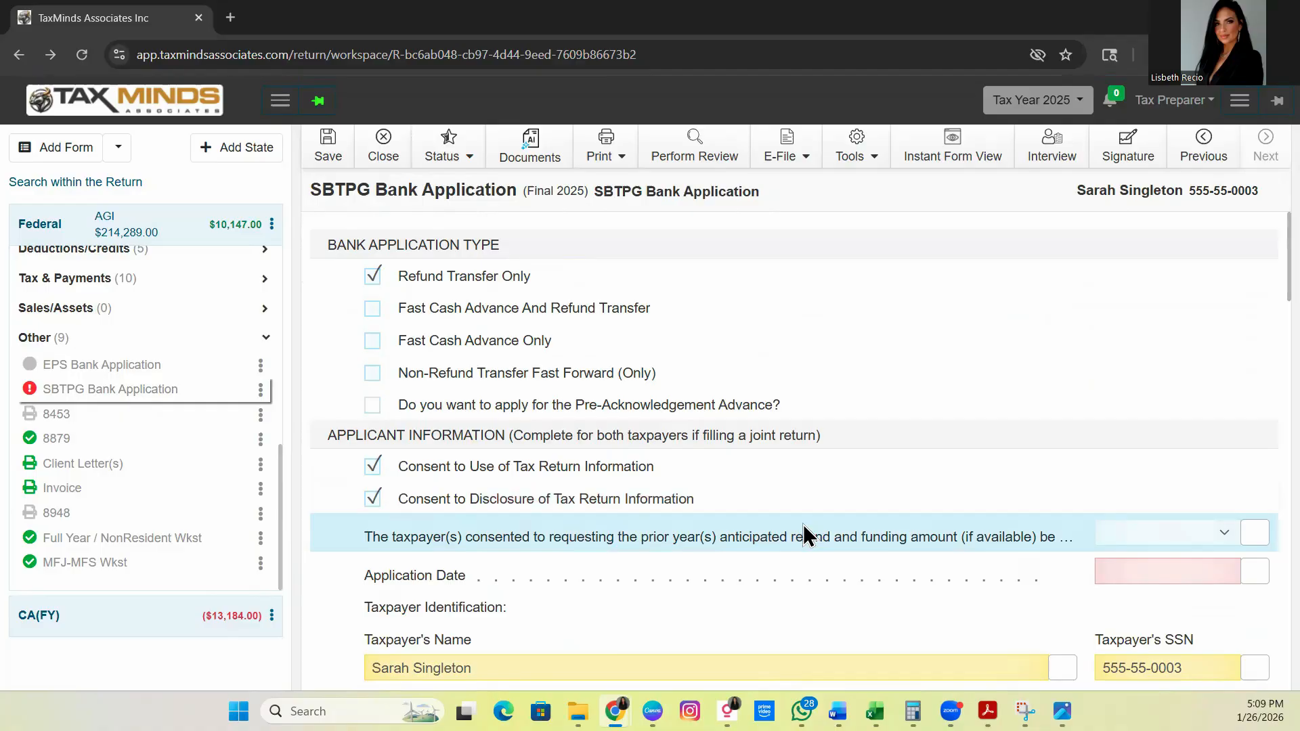
scroll(805, 527, "down", 15)
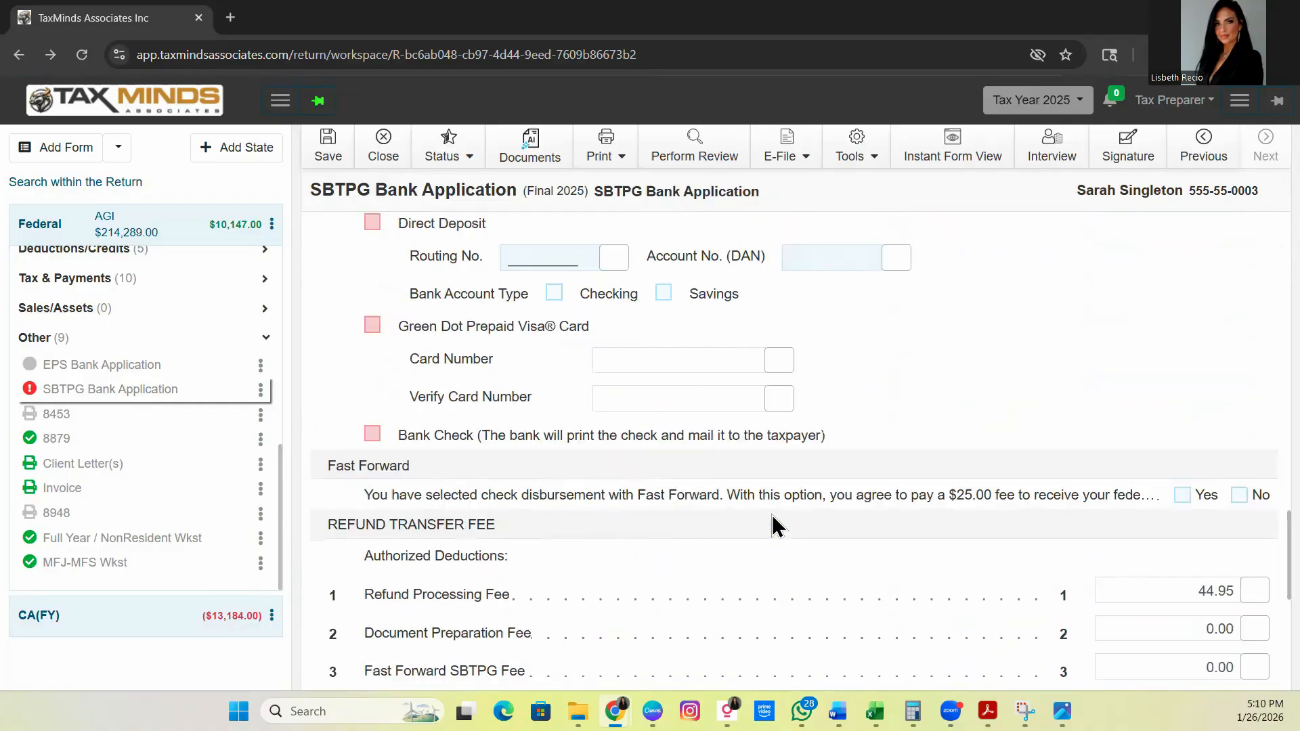
scroll(759, 527, "down", 8)
scroll(942, 551, "up", 5)
scroll(880, 546, "down", 2)
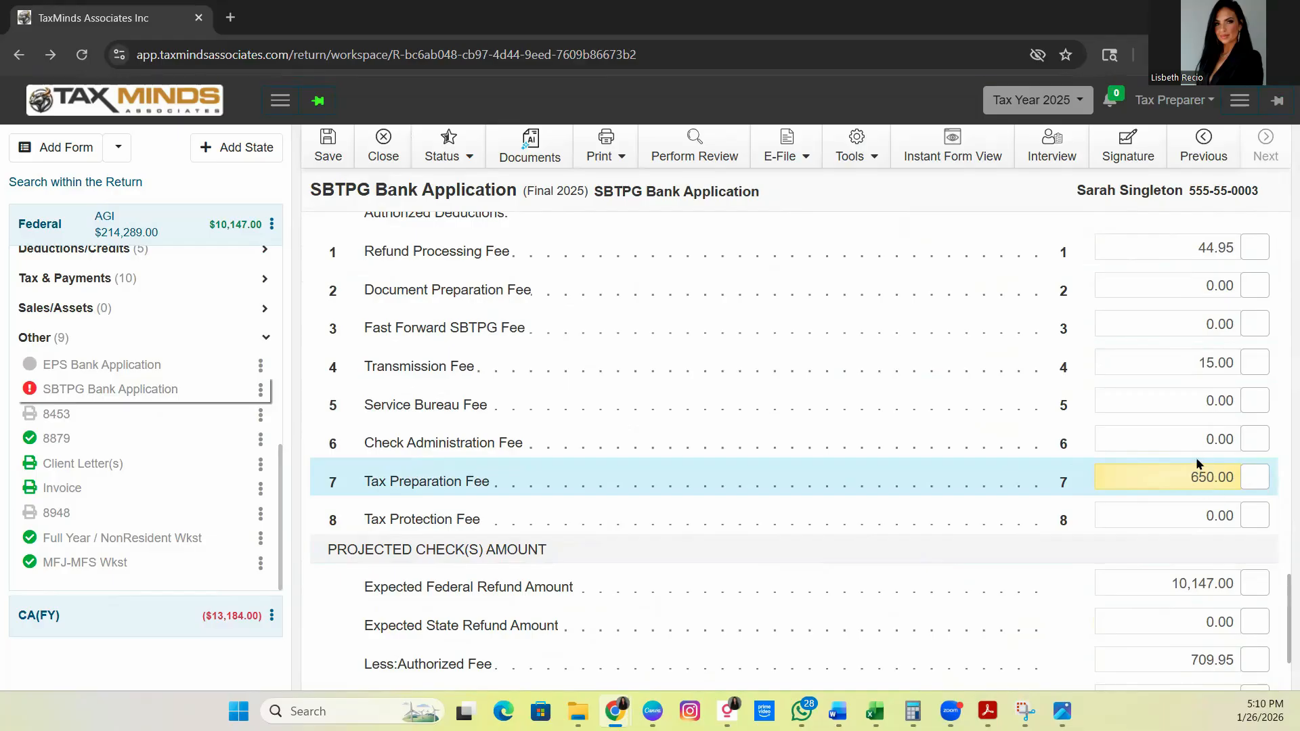
scroll(1137, 494, "down", 2)
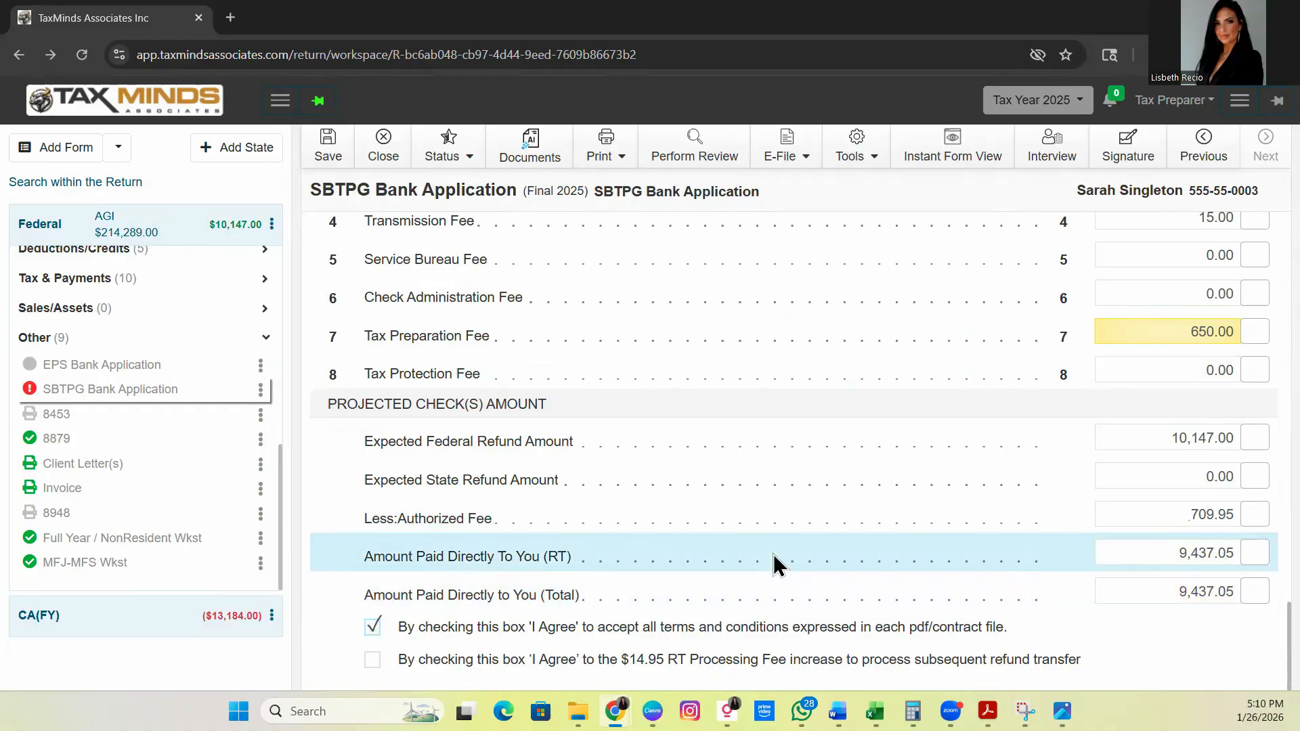
scroll(836, 515, "up", 10)
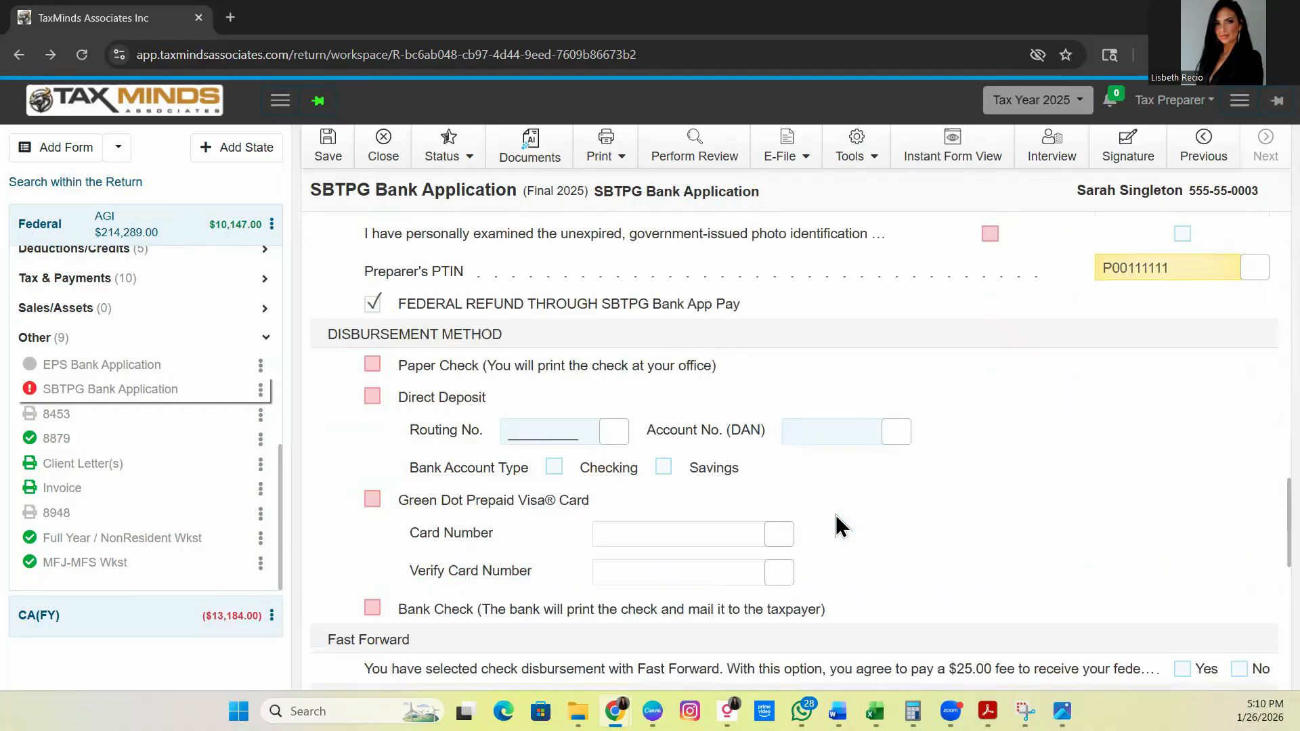
scroll(819, 512, "up", 5)
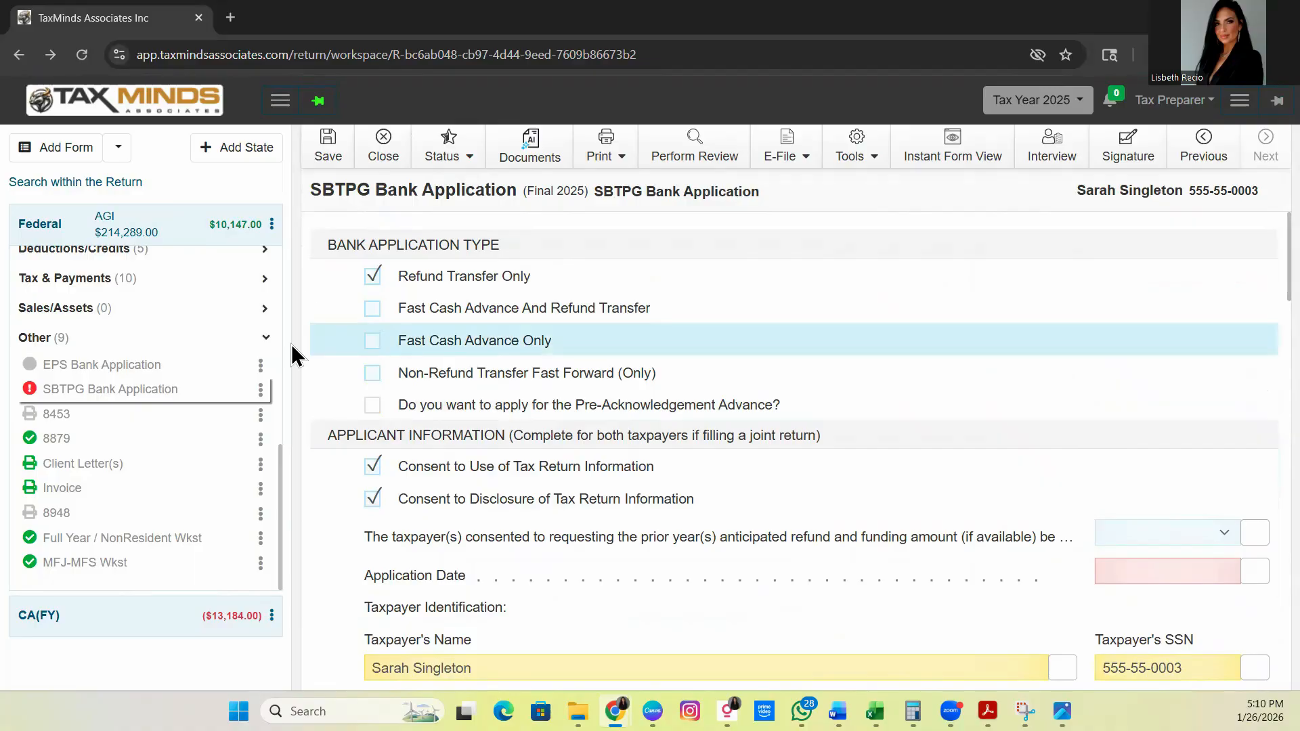
Look at the return's e-file options and its MyTAXPortal client overview
scroll(226, 372, "up", 10)
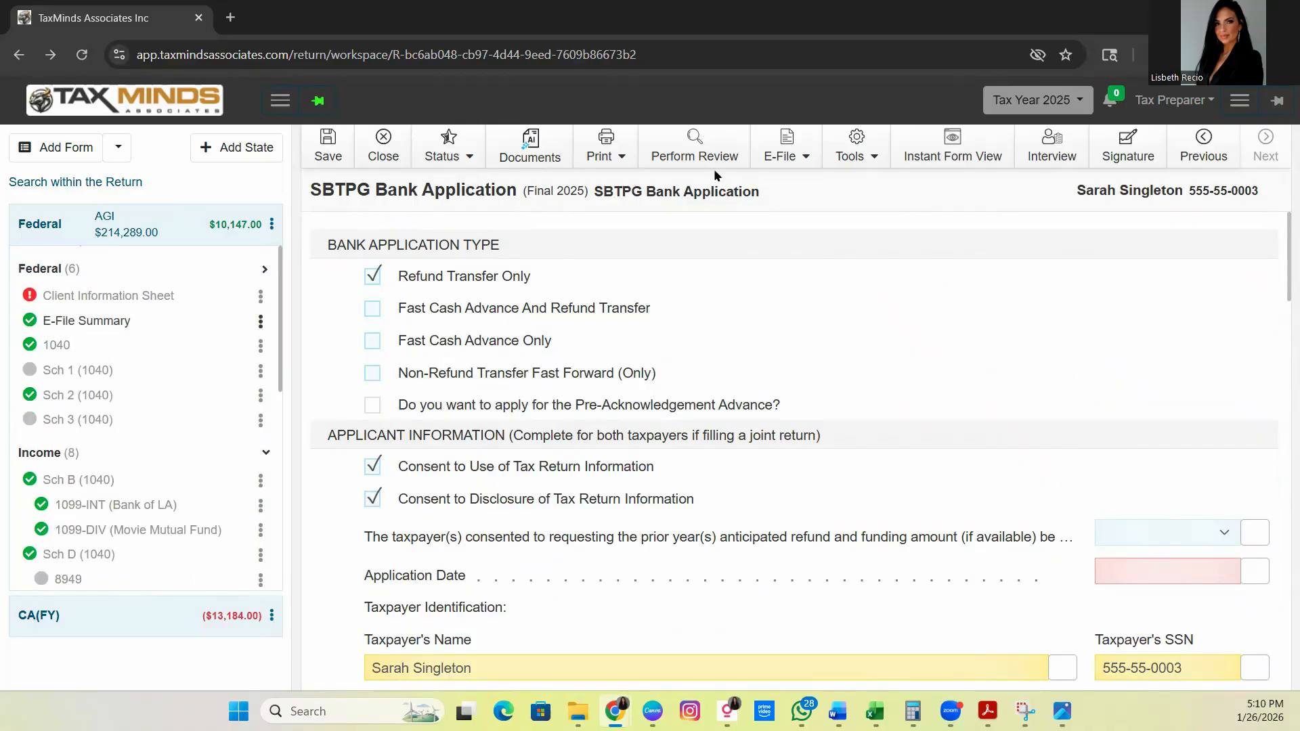
left_click(789, 152)
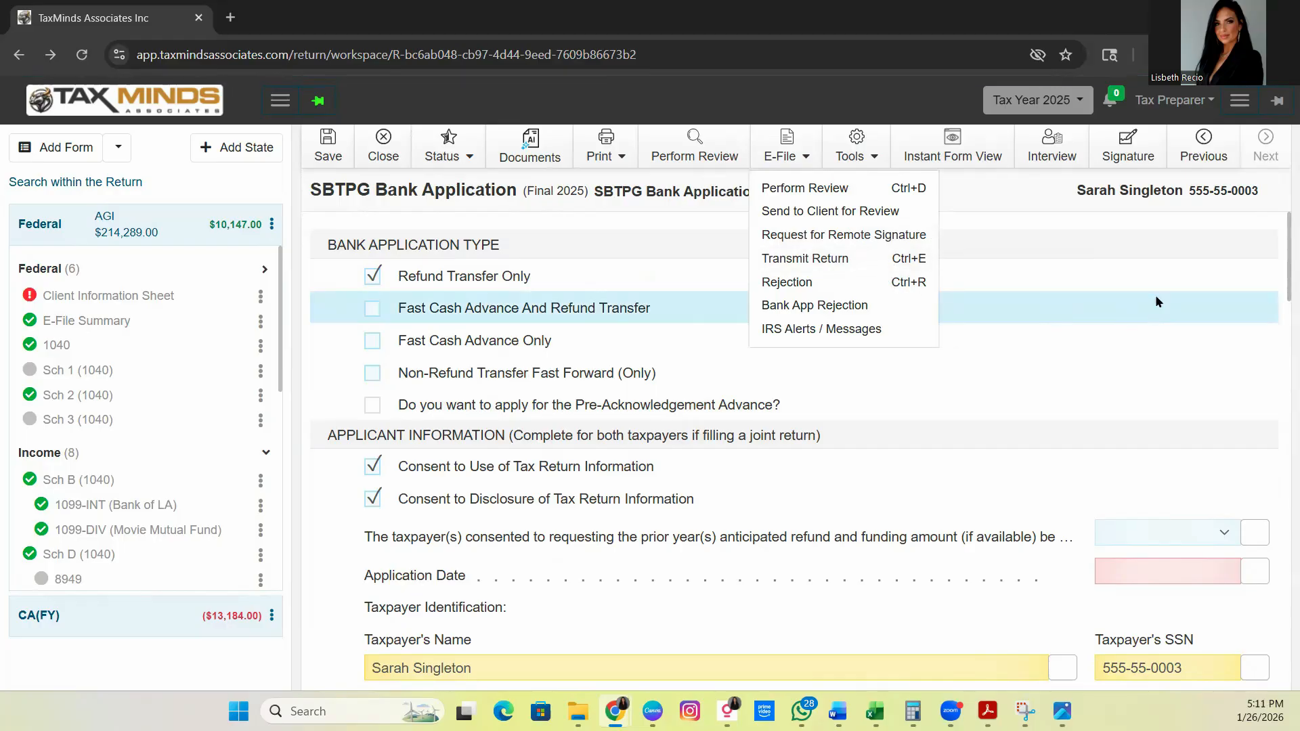
left_click(1240, 102)
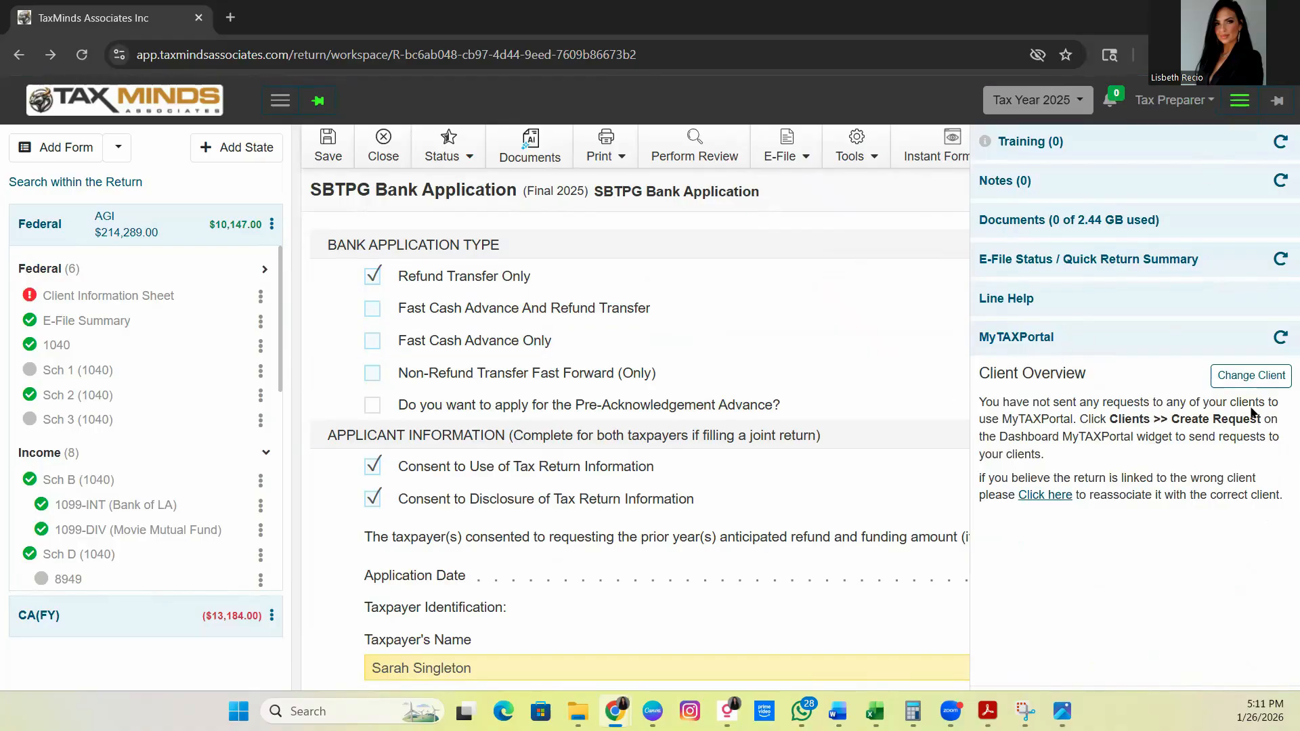
left_click(1238, 114)
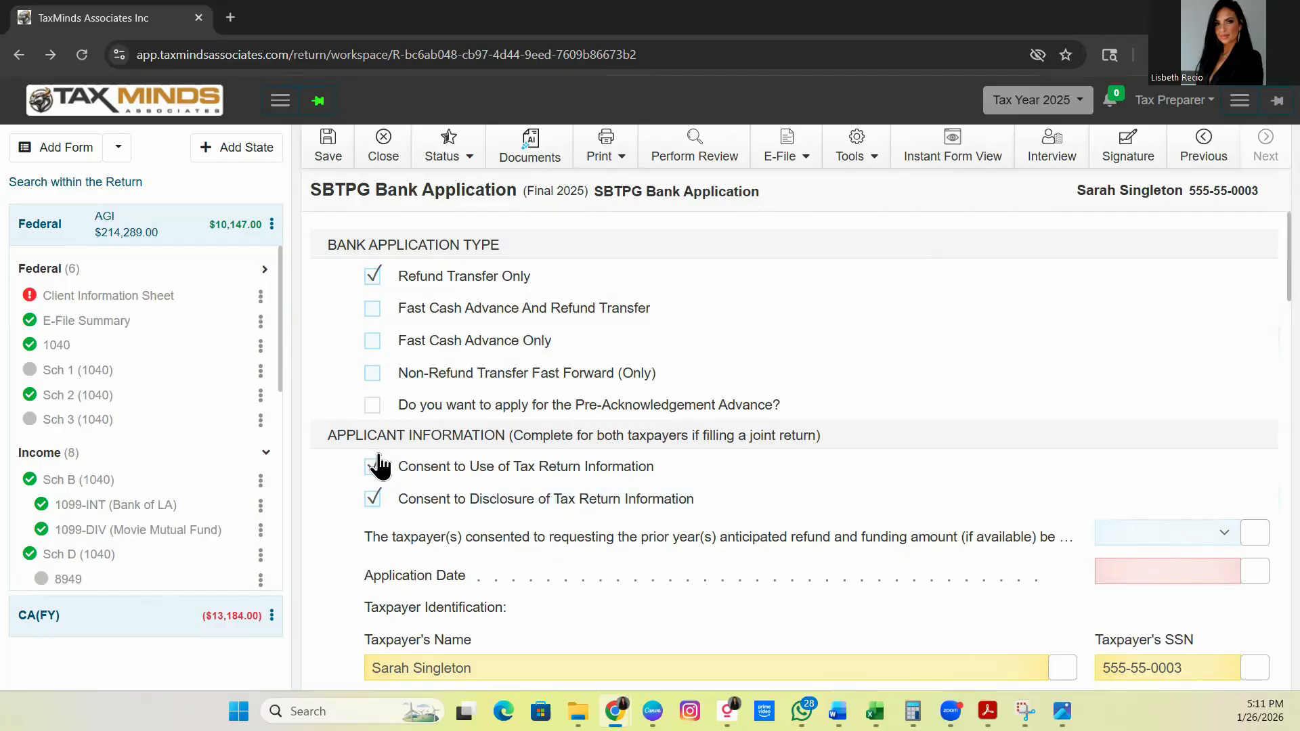
On the Client Information Sheet, answer Yes to the main home being in the U.S. for more than half of 2025
left_click(30, 298)
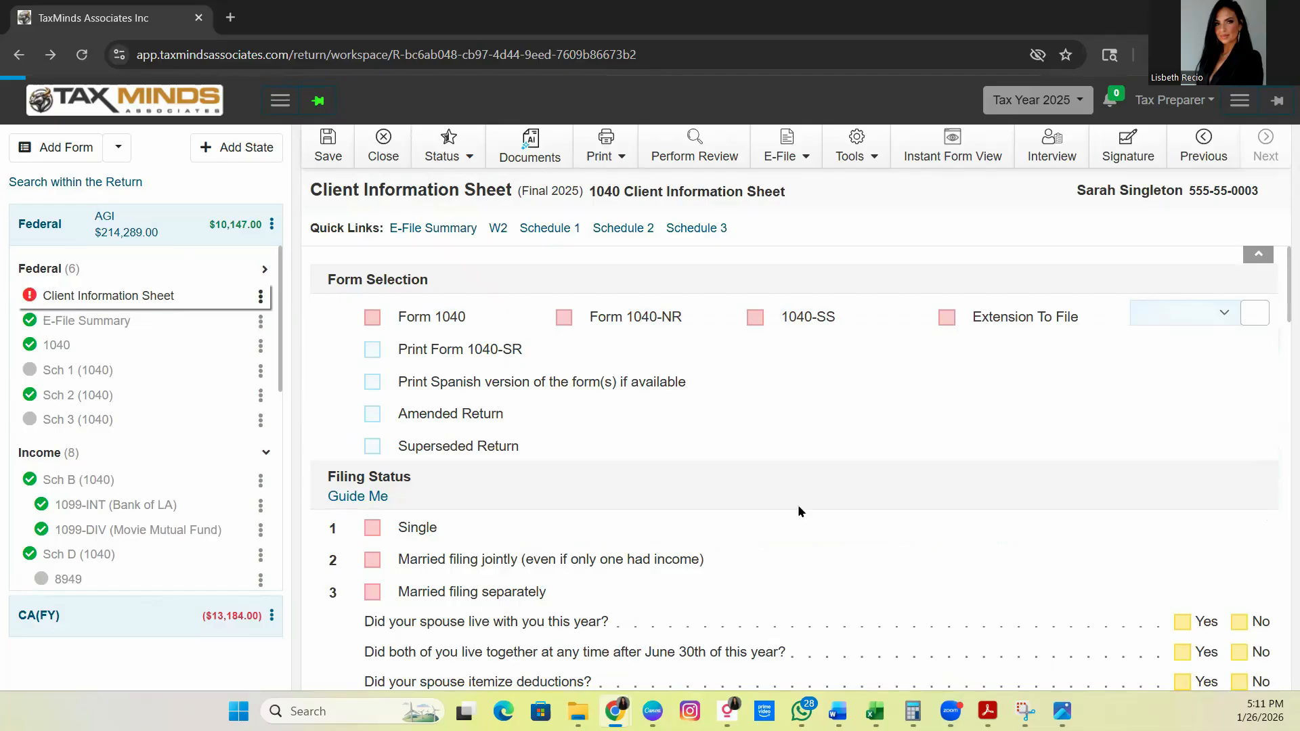
scroll(866, 498, "down", 15)
scroll(868, 499, "down", 15)
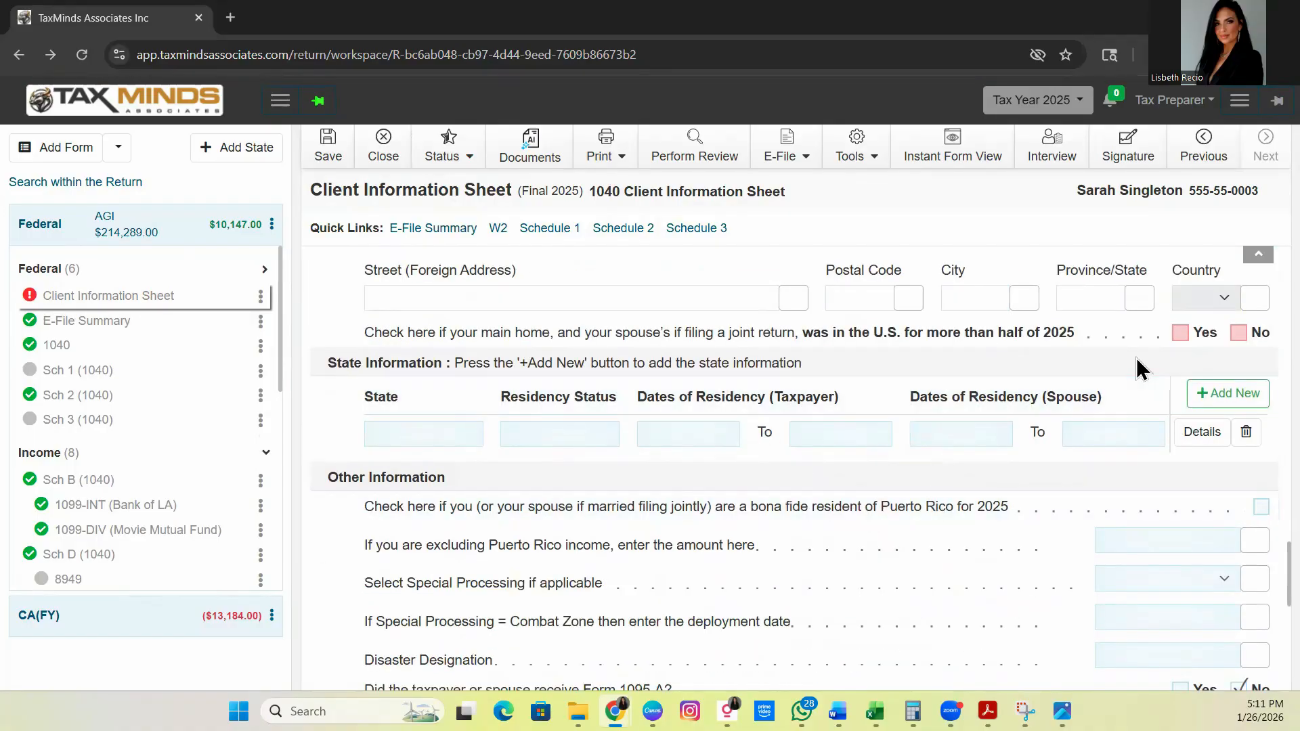
left_click(1180, 333)
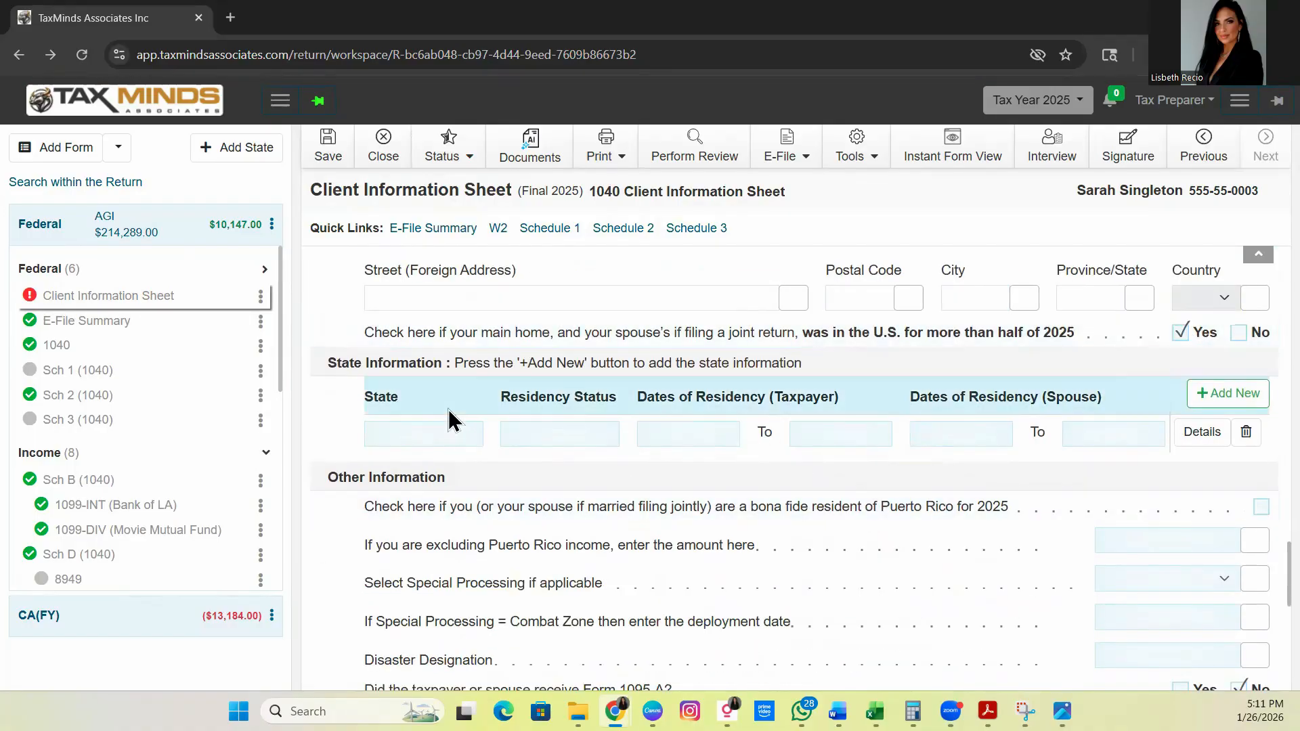
Delete the blank dependent entry from the Dependents Information of the Client Information Sheet
scroll(645, 467, "down", 8)
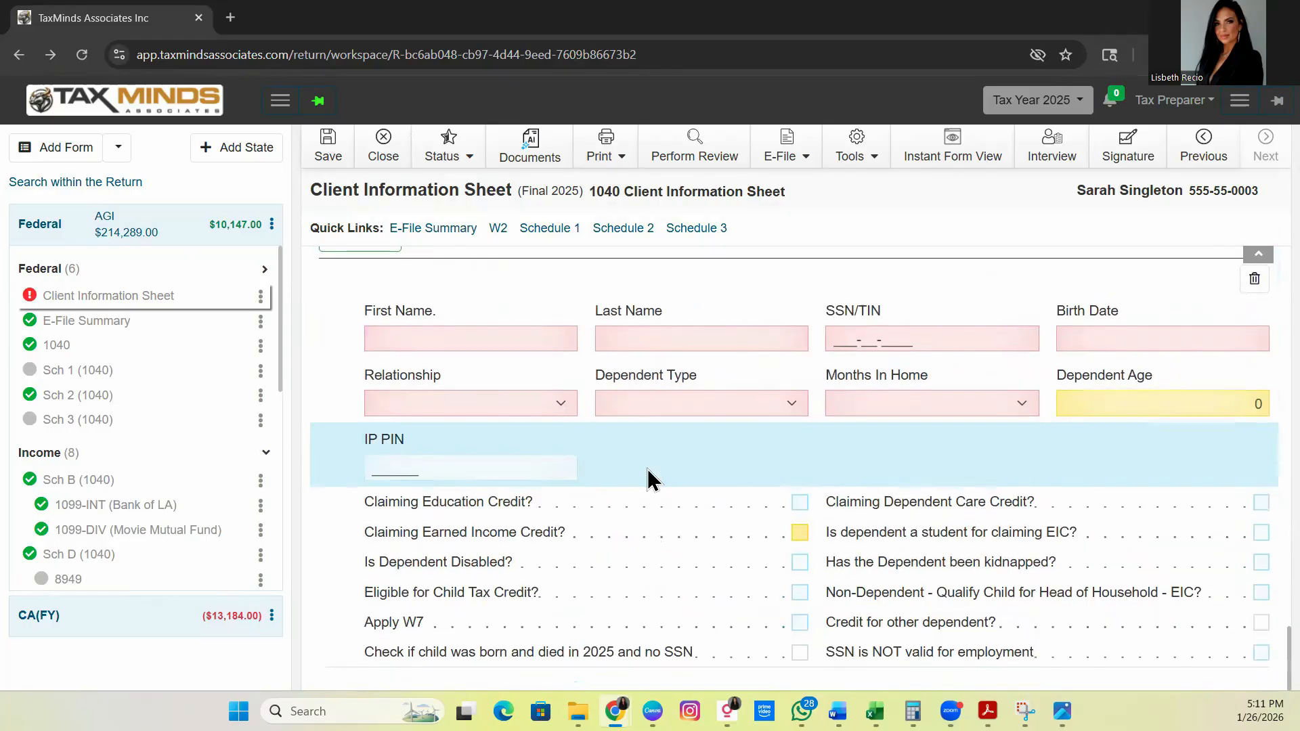
scroll(732, 485, "up", 3)
left_click(1257, 426)
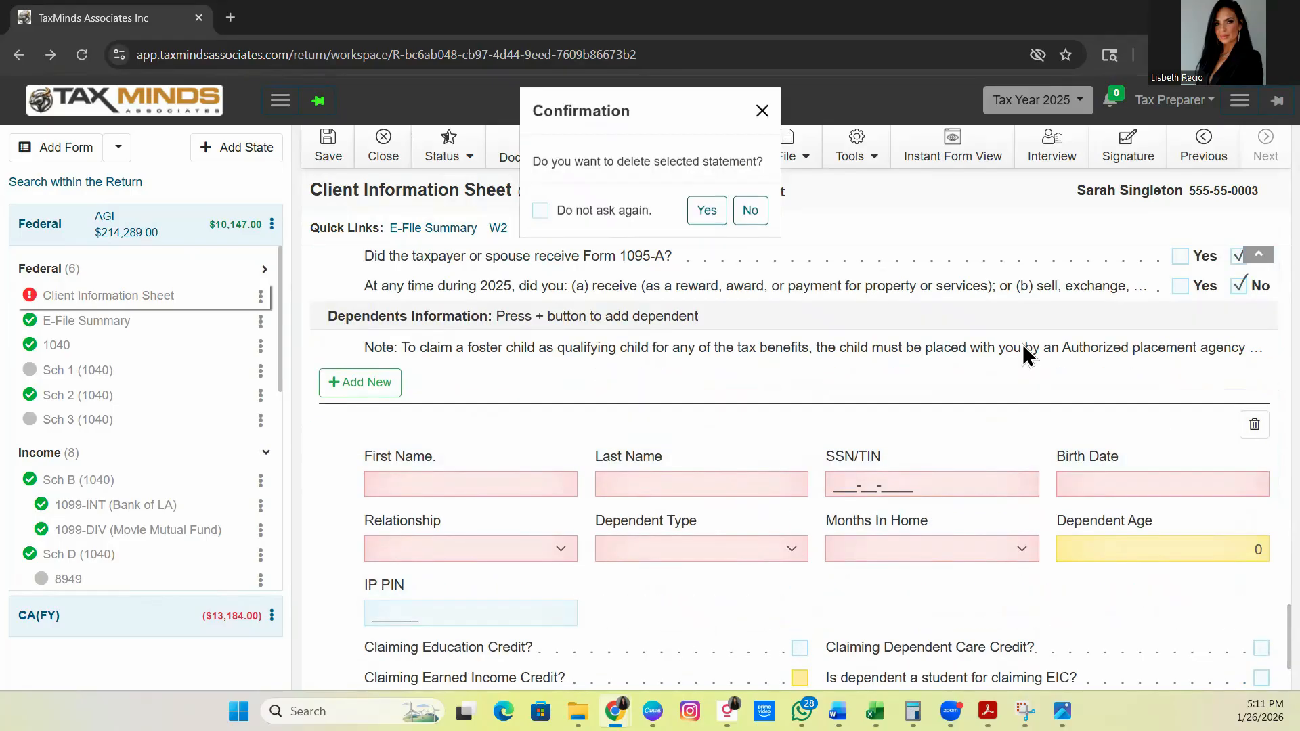
left_click(703, 212)
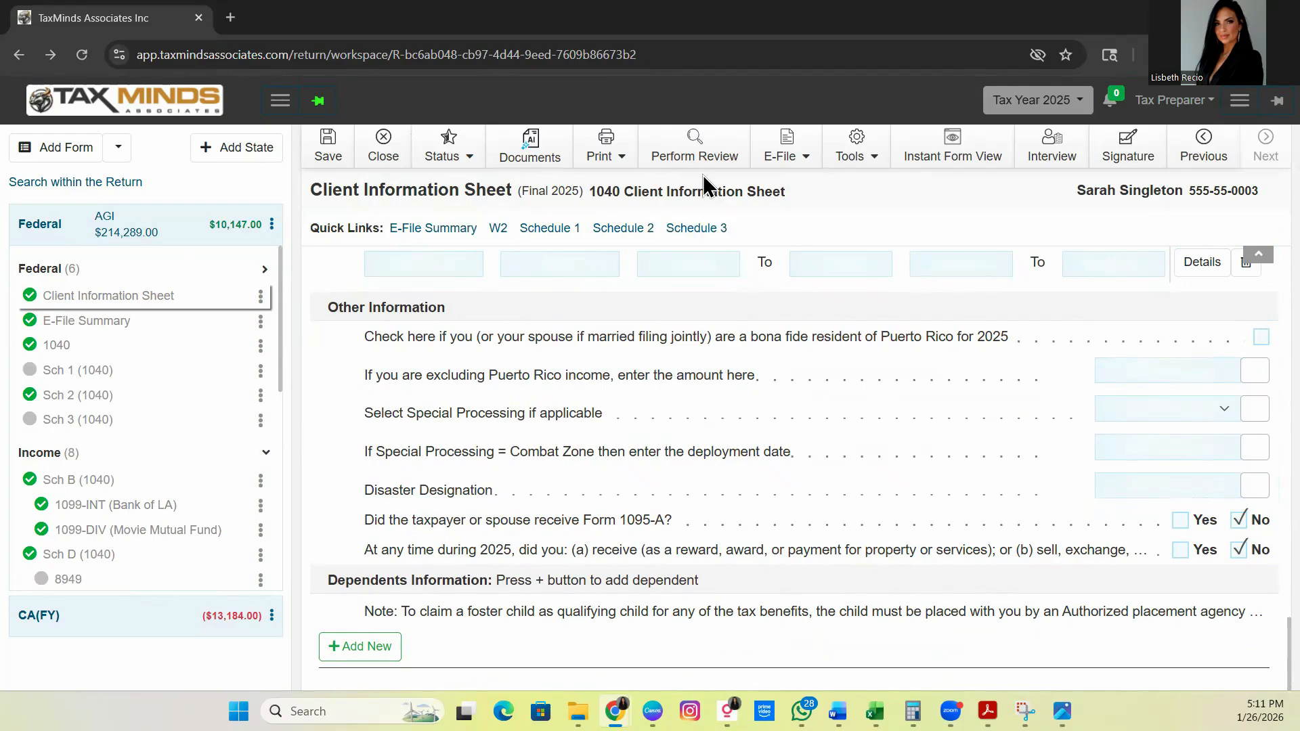
Perform a review of the return, inspect the E-File Summary's Signature Date and the e-file options, and close the review results
left_click(687, 155)
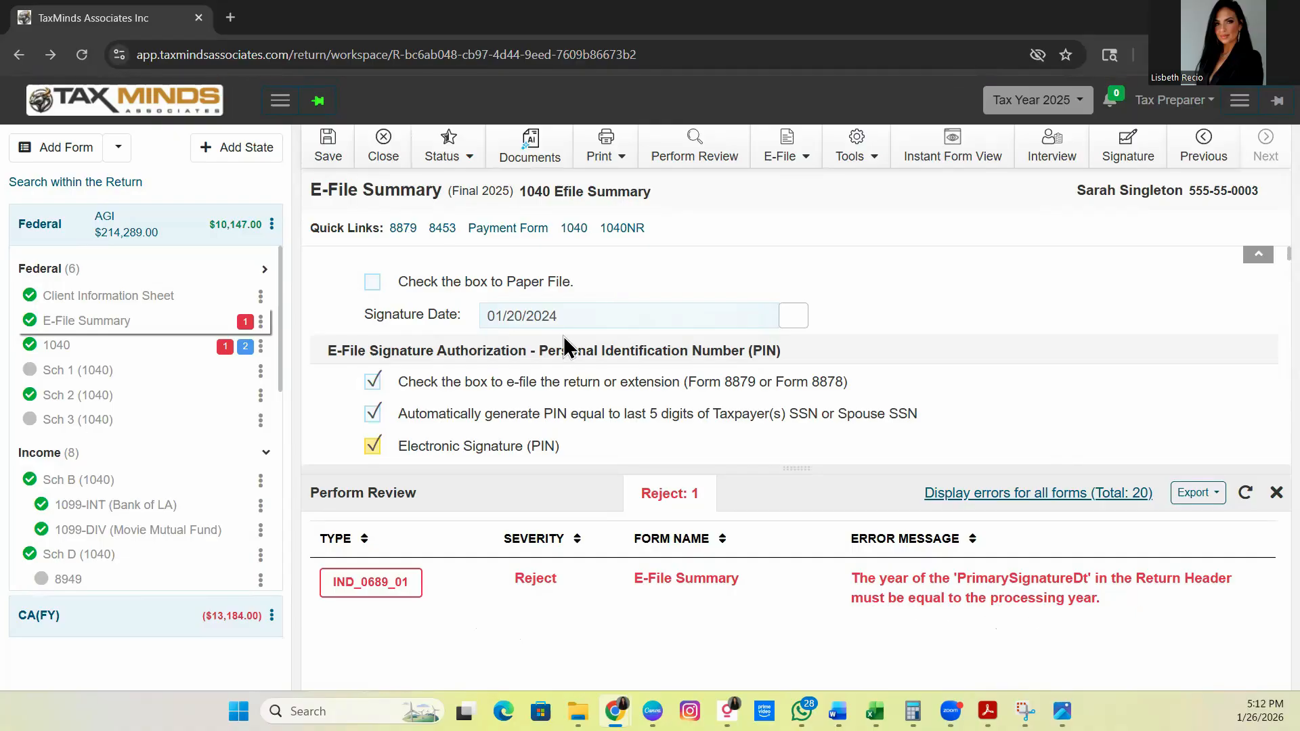
left_click(675, 331)
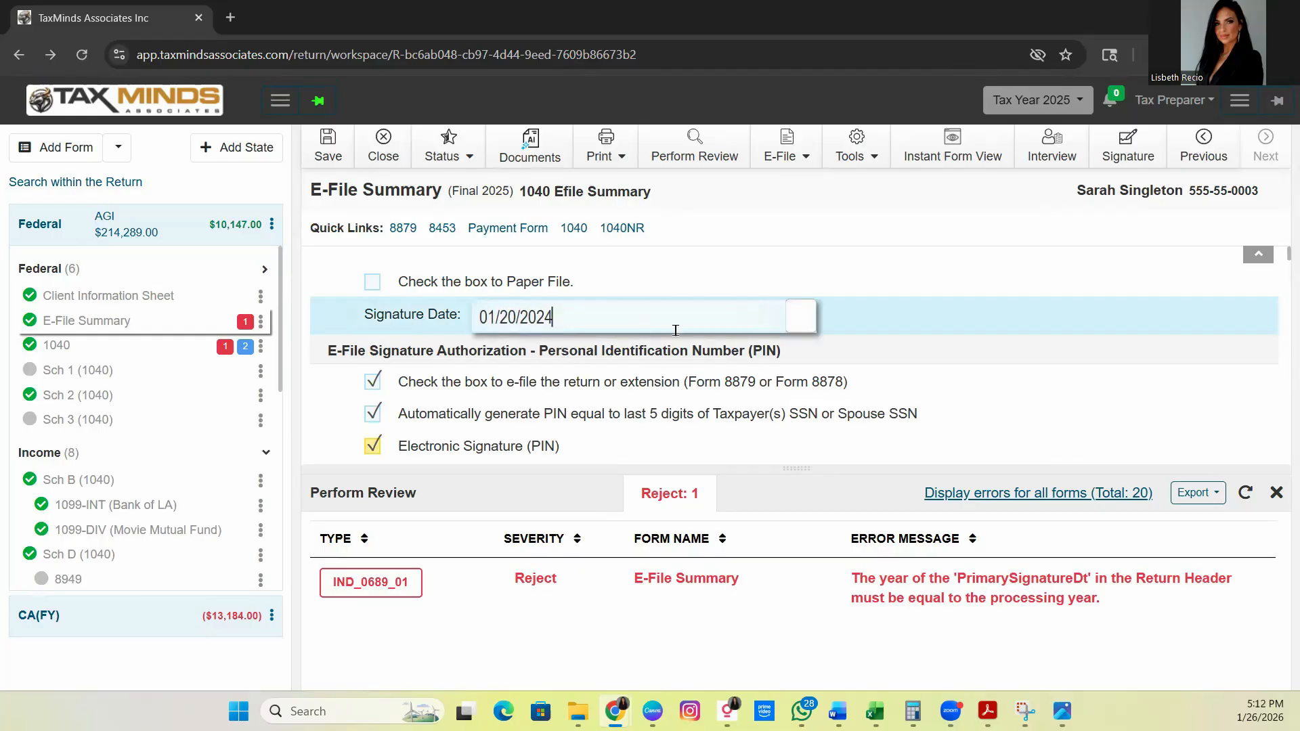
left_click_drag(574, 312, 508, 312)
left_click(559, 320)
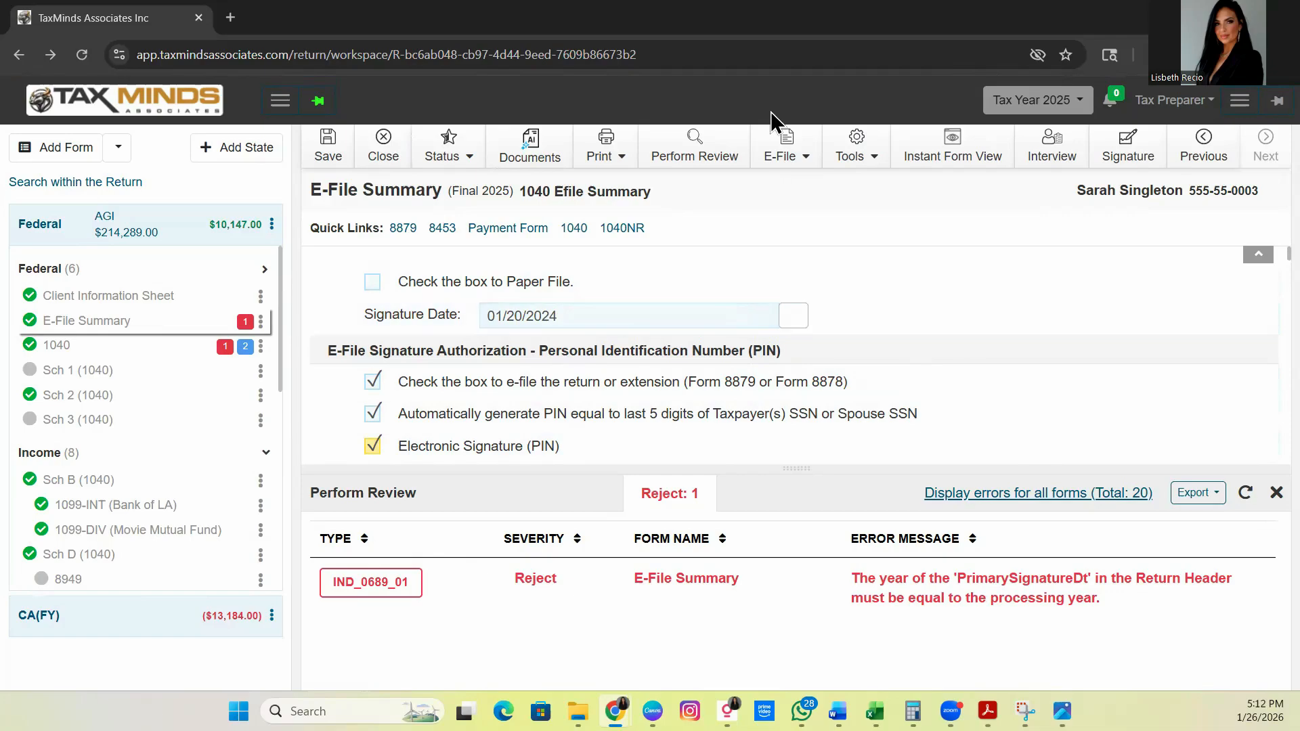
left_click(788, 158)
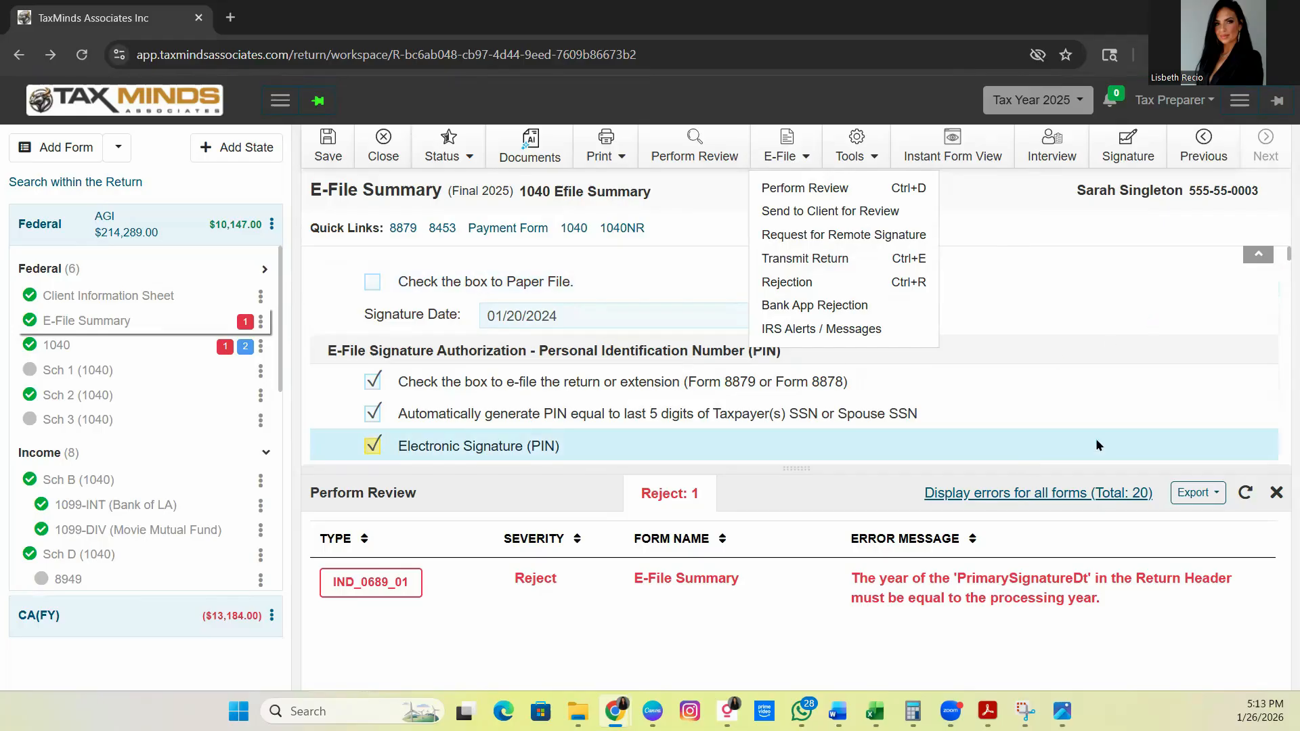
left_click(1277, 492)
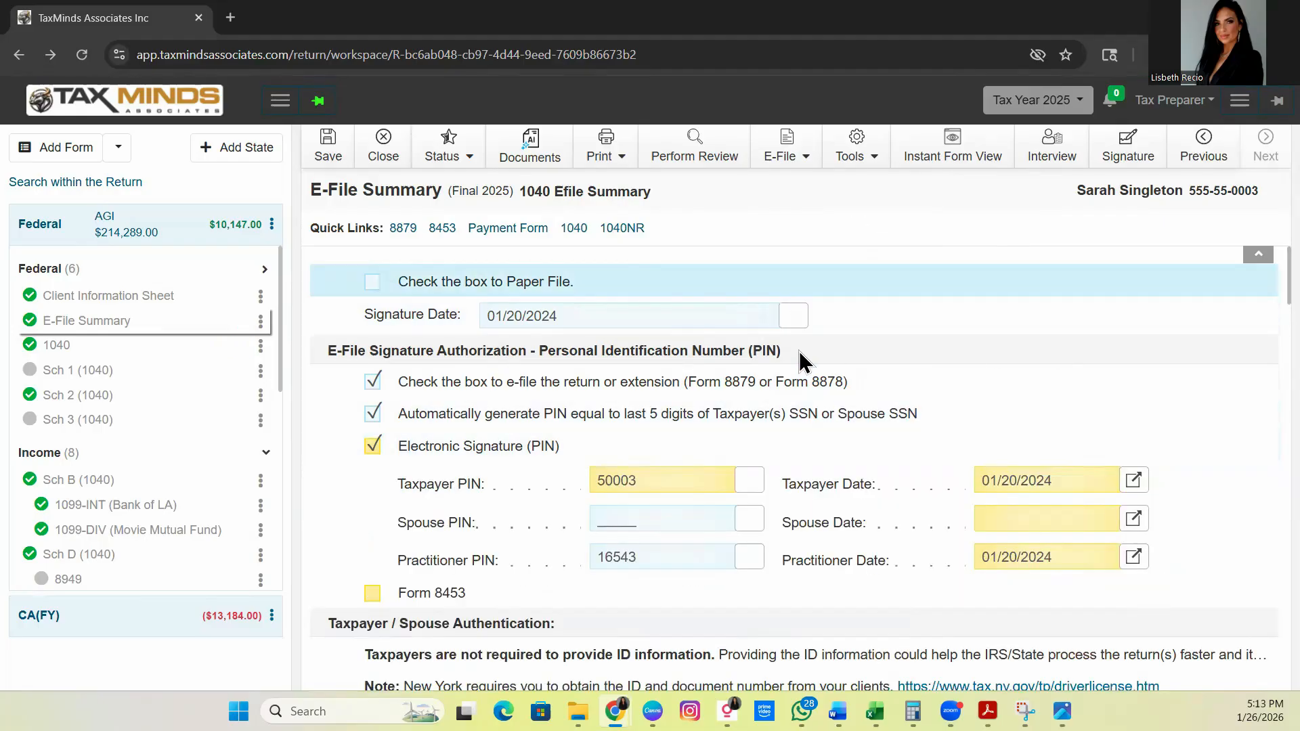